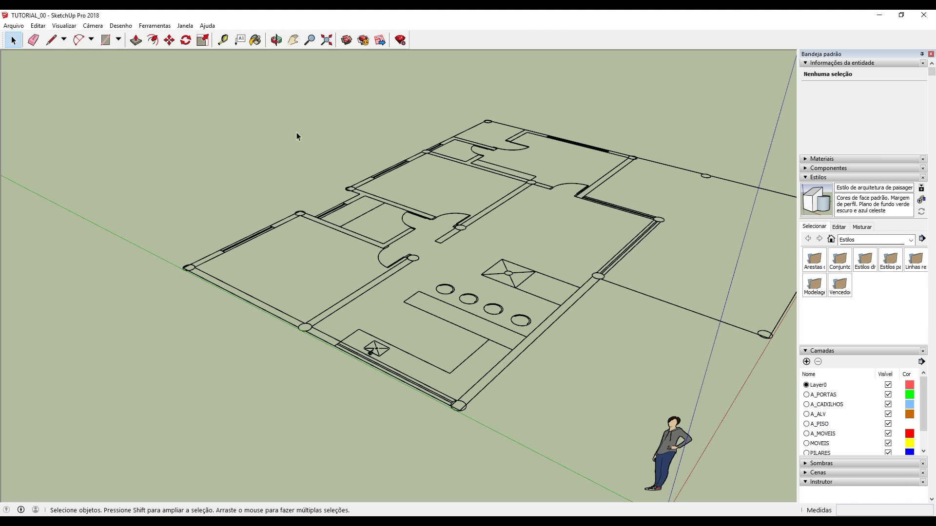
# Trace the floor outline with the Line tool along the outer wall face beside the green axis, from the near corner column to the far one.
pyautogui.click(51, 40)
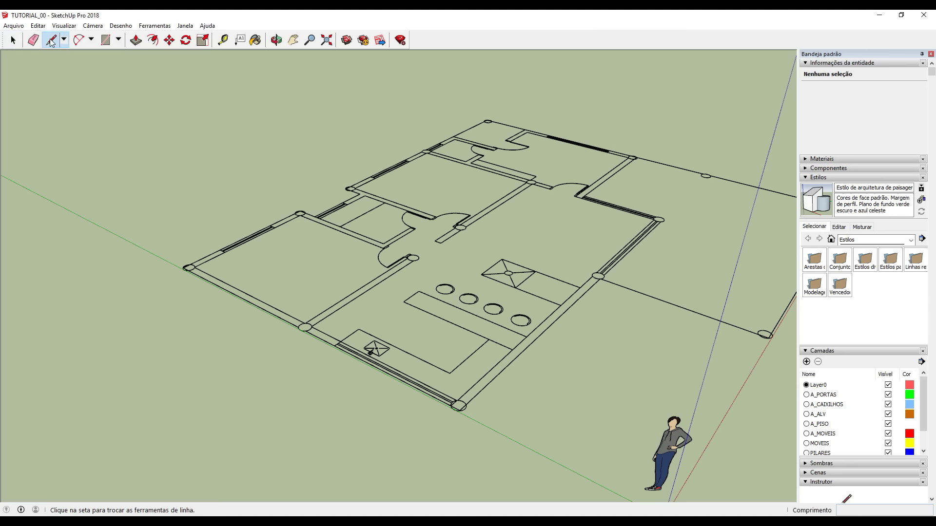
pyautogui.scroll(6, 454, 395)
pyautogui.scroll(2, 505, 374)
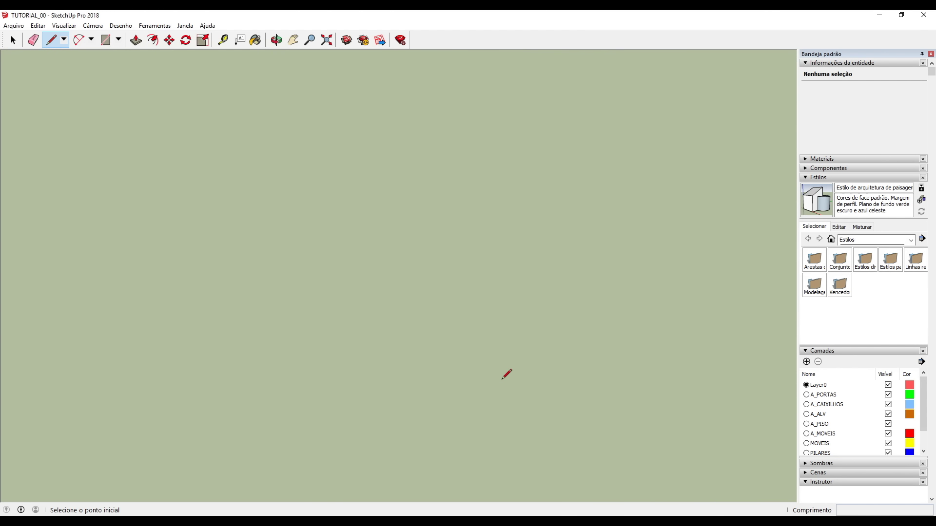
pyautogui.click(594, 413)
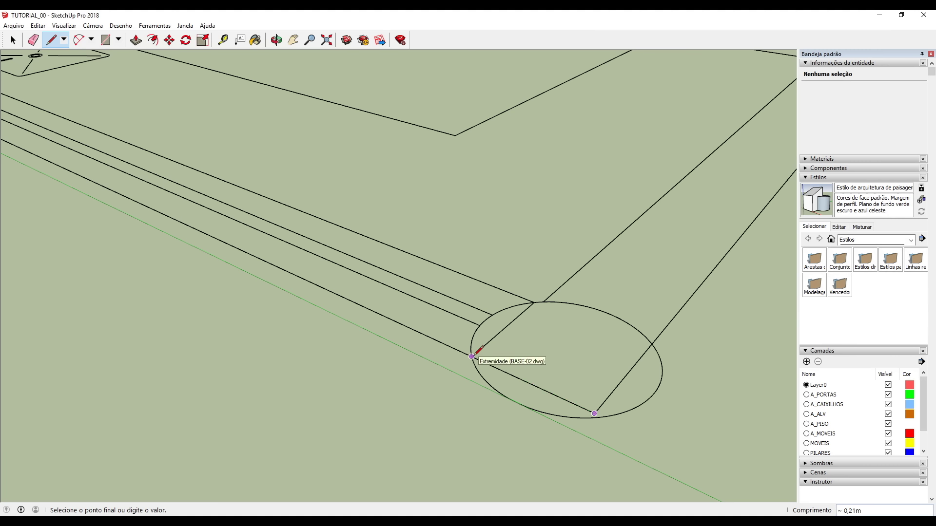
pyautogui.scroll(-4, 500, 363)
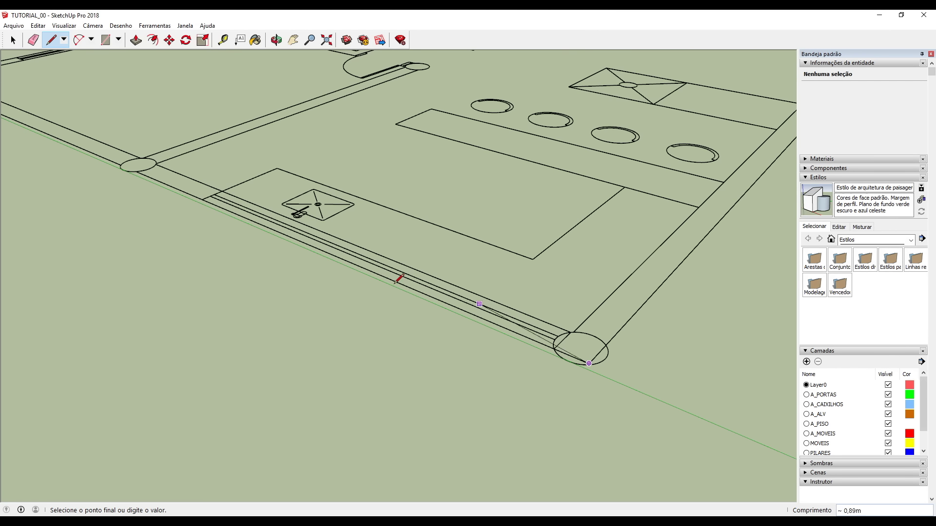
pyautogui.scroll(6, 571, 342)
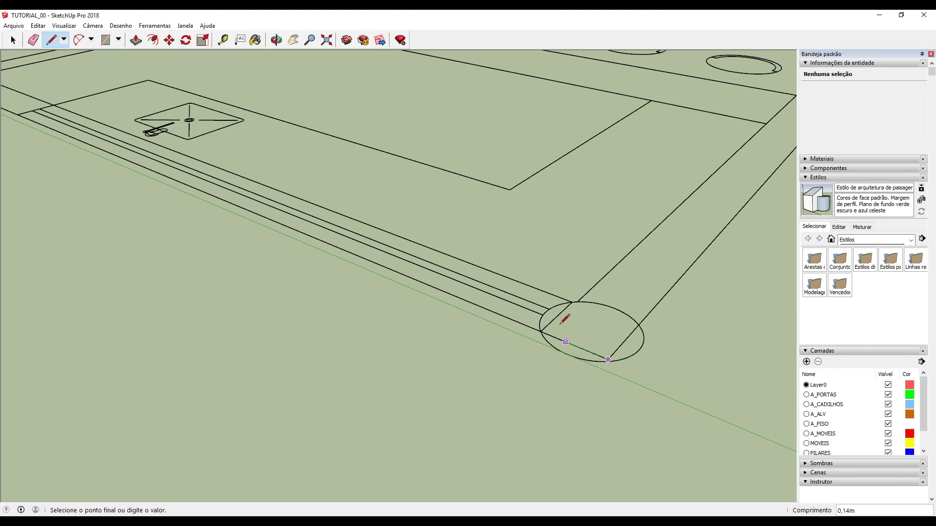
pyautogui.scroll(-2, 555, 350)
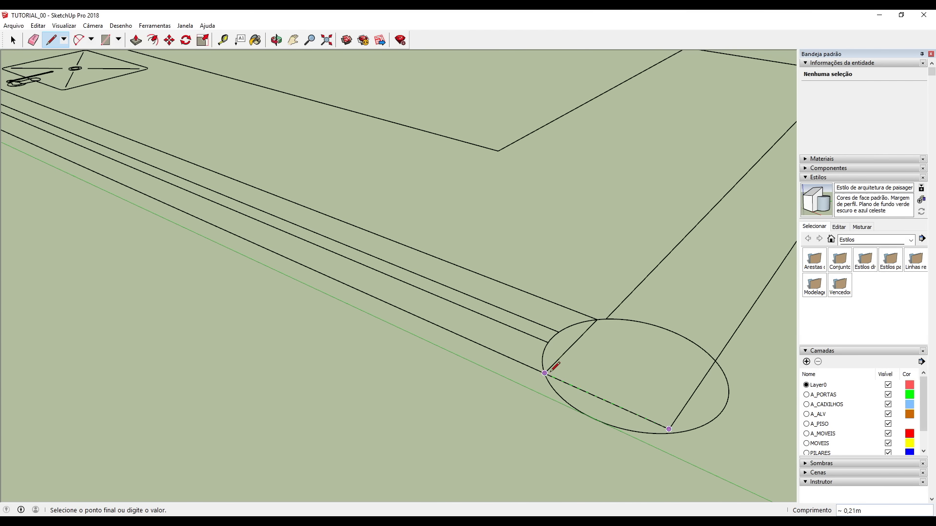
pyautogui.click(547, 372)
pyautogui.scroll(-5, 606, 402)
pyautogui.scroll(2, 570, 404)
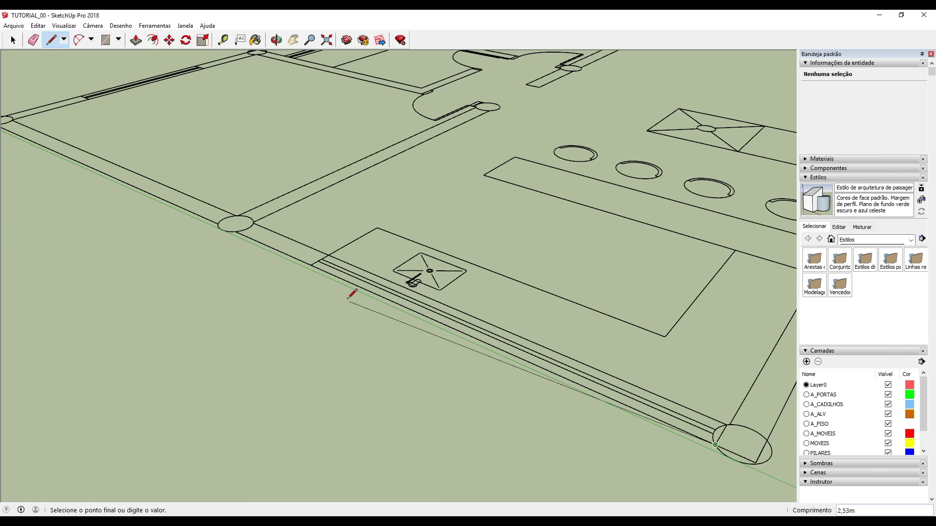
pyautogui.scroll(-4, 511, 396)
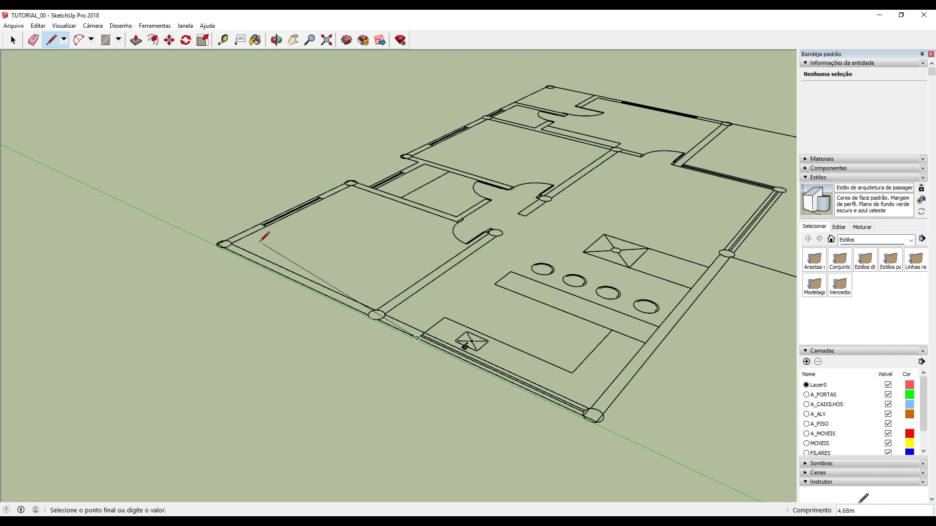
pyautogui.scroll(6, 209, 232)
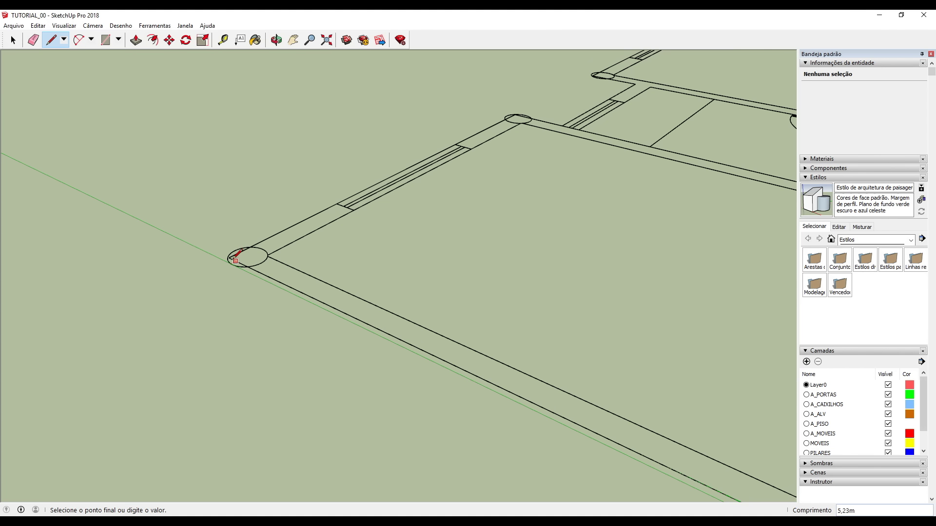
# Continue the outline along the outer edge of the bedroom window wall, around its corner column and through the recess to the next column.
pyautogui.click(340, 199)
pyautogui.click(455, 145)
pyautogui.scroll(3, 528, 103)
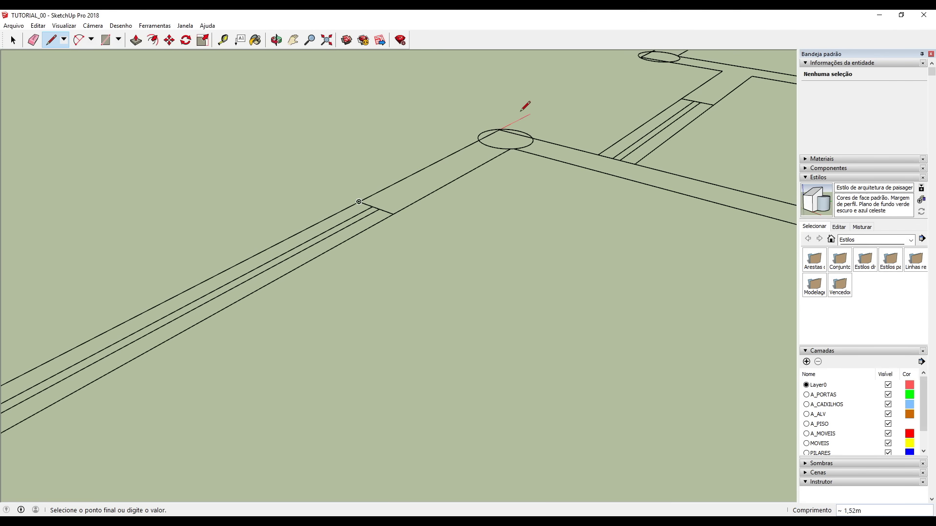
pyautogui.click(500, 129)
pyautogui.scroll(-1, 359, 157)
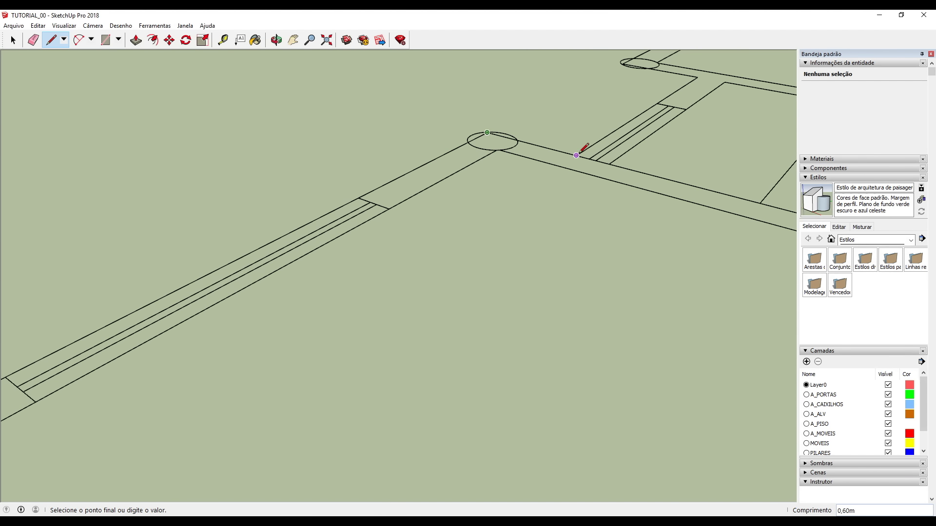
pyautogui.click(657, 104)
pyautogui.click(697, 77)
pyautogui.click(623, 63)
# Extend the outline along the next window wall and around the rear recess, crossing the 0,90 m door opening to the back wall.
pyautogui.scroll(-3, 414, 229)
pyautogui.scroll(6, 635, 60)
pyautogui.click(536, 166)
pyautogui.click(695, 67)
pyautogui.scroll(-4, 388, 173)
pyautogui.scroll(4, 526, 112)
pyautogui.click(520, 289)
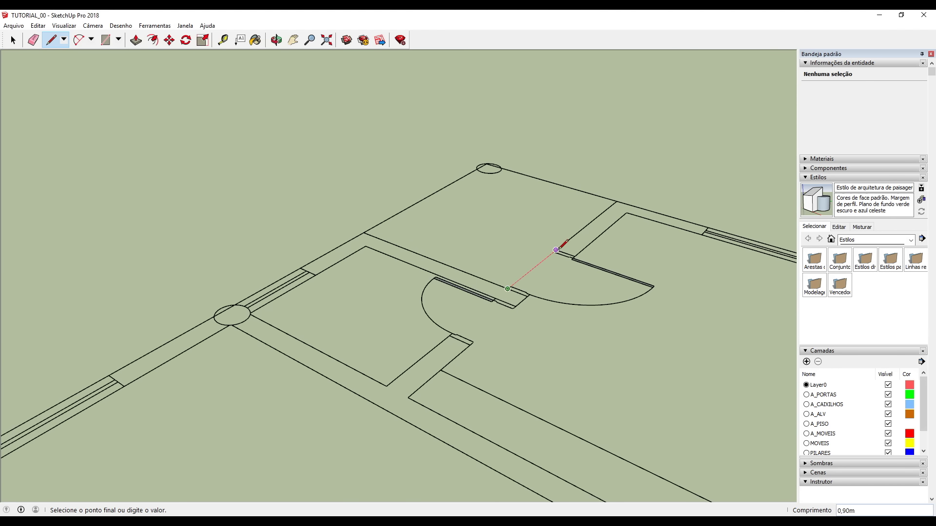
pyautogui.click(560, 249)
pyautogui.click(613, 202)
# Trace the outline along the back wall and the inset wall, squaring it off around the round column at the projecting corner.
pyautogui.scroll(-3, 584, 214)
pyautogui.click(695, 239)
pyautogui.click(548, 401)
pyautogui.click(534, 325)
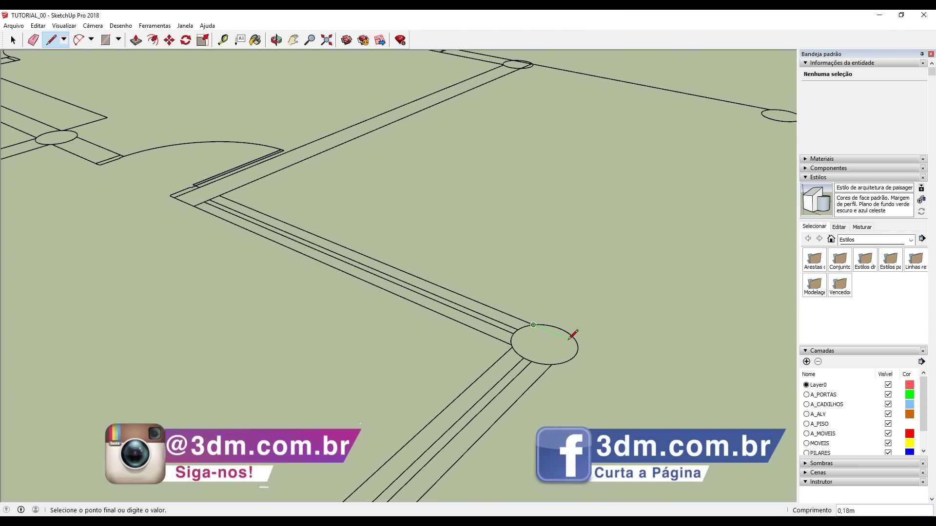
pyautogui.scroll(2, 580, 356)
pyautogui.scroll(2, 596, 363)
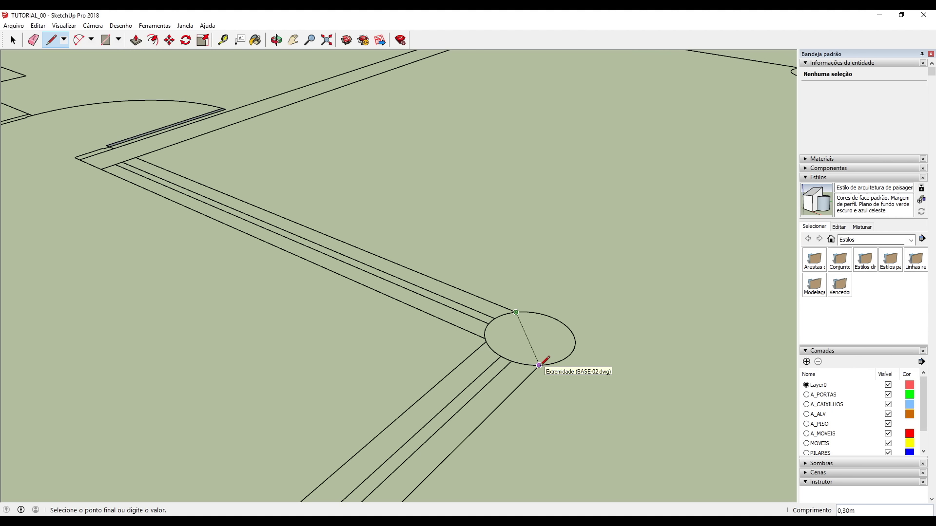
pyautogui.click(570, 334)
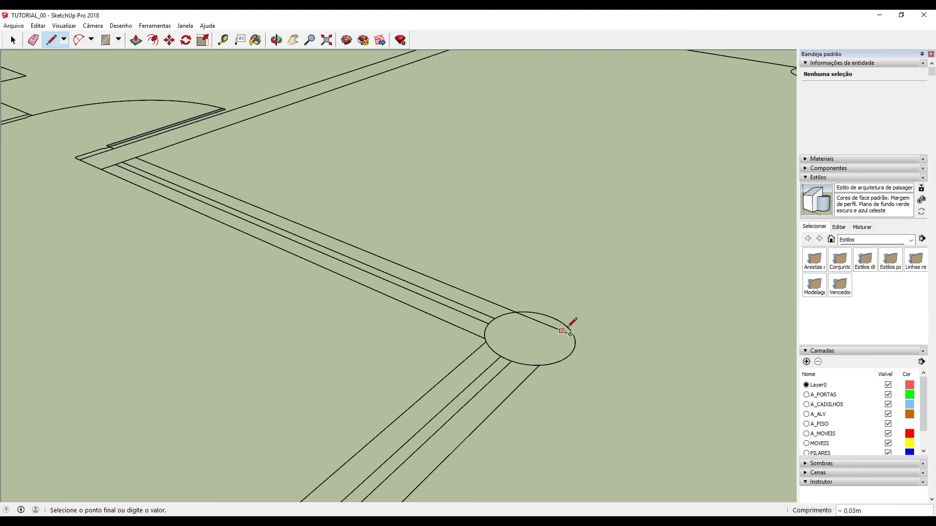
pyautogui.click(539, 365)
# Trace the remaining long outer wall back to the starting corner column, closing the outline into a single floor face.
pyautogui.scroll(-4, 649, 262)
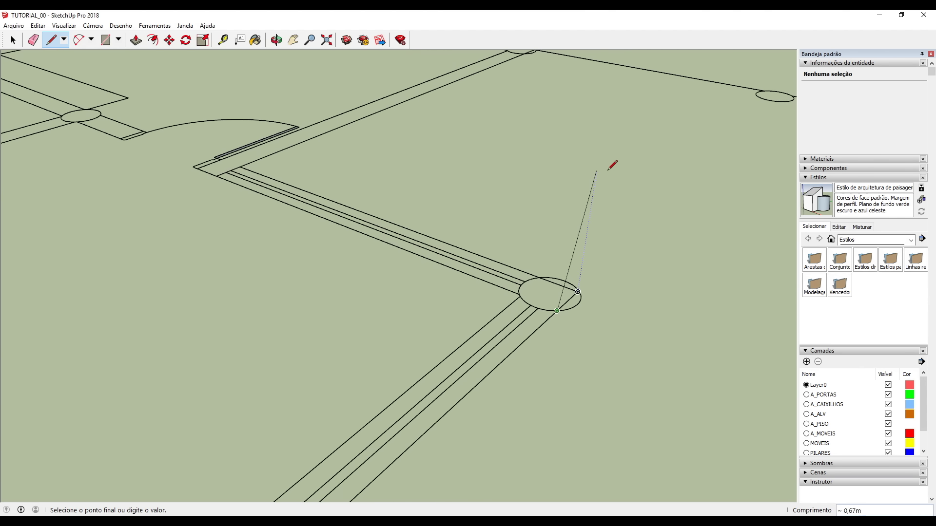
pyautogui.scroll(-2, 611, 167)
pyautogui.scroll(-4, 611, 167)
pyautogui.scroll(6, 454, 314)
pyautogui.click(461, 315)
pyautogui.scroll(-6, 461, 292)
pyautogui.scroll(6, 461, 273)
pyautogui.click(461, 272)
pyautogui.scroll(-7, 438, 389)
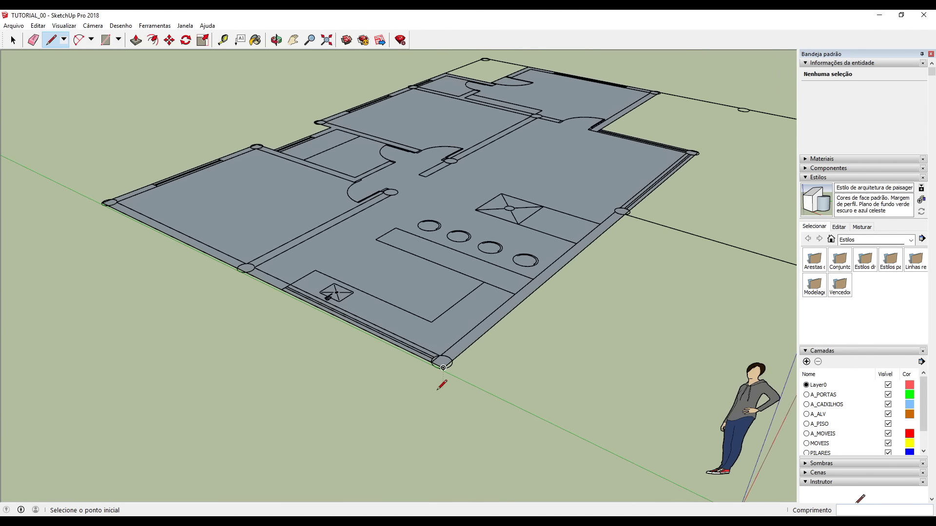
pyautogui.scroll(-4, 443, 385)
pyautogui.scroll(2, 561, 261)
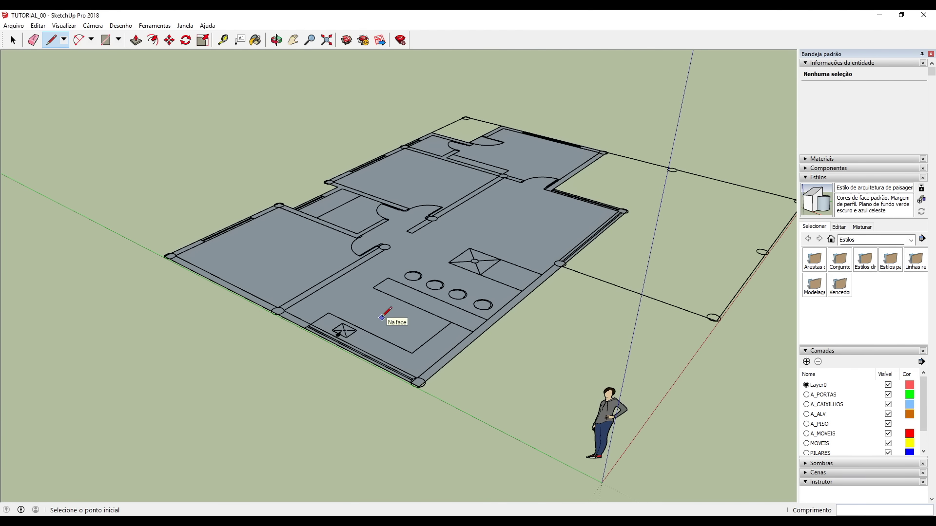
pyautogui.scroll(-3, 351, 360)
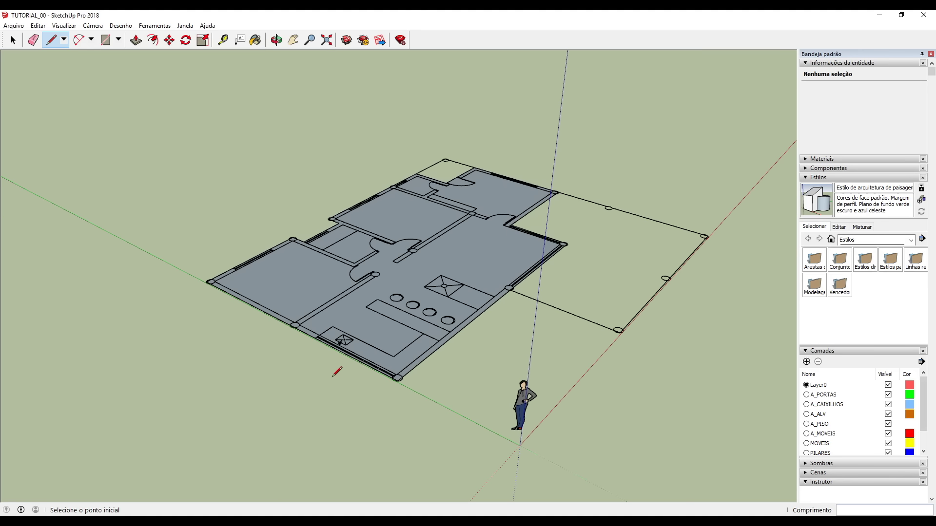
pyautogui.scroll(3, 431, 222)
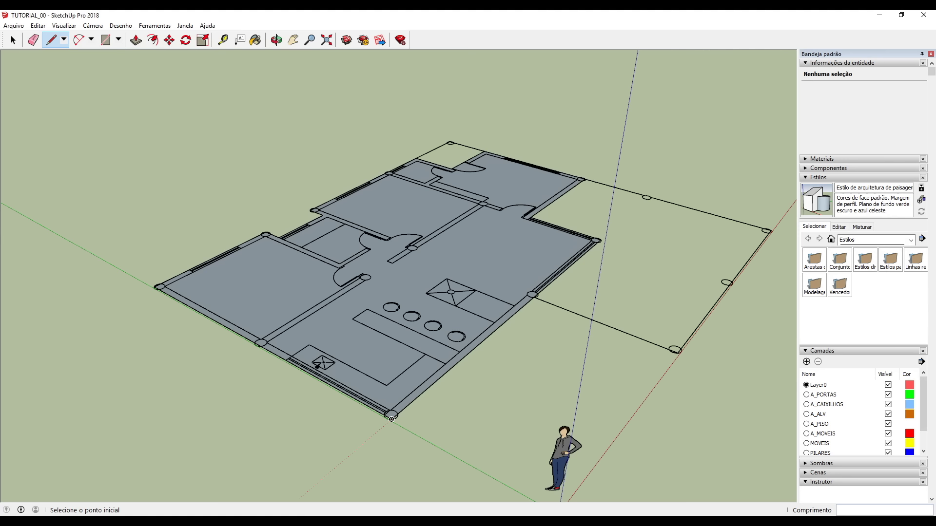
# Switch to the FACHADA DIREITA drawing in AutoCAD and measure the wall height in the façade, starting at the underside of the eave.
pyautogui.click(301, 493)
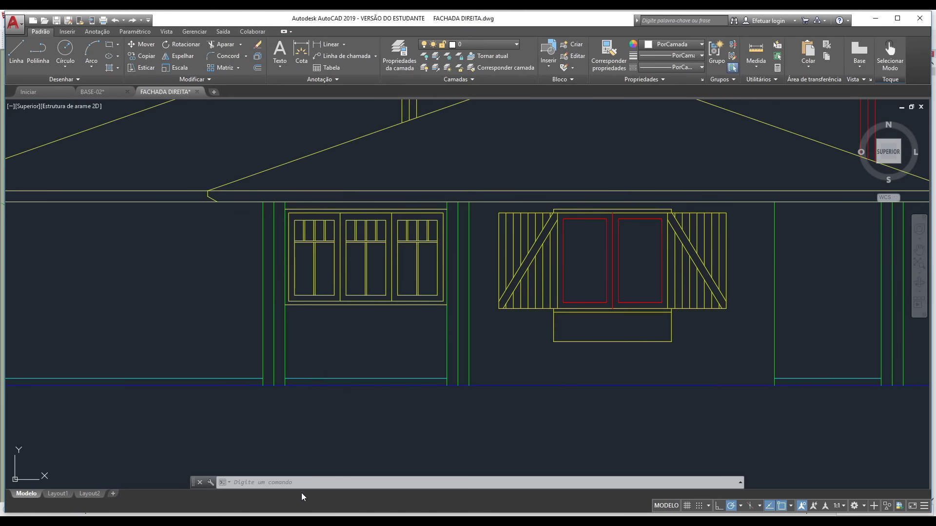
pyautogui.scroll(-8, 564, 345)
pyautogui.scroll(6, 554, 324)
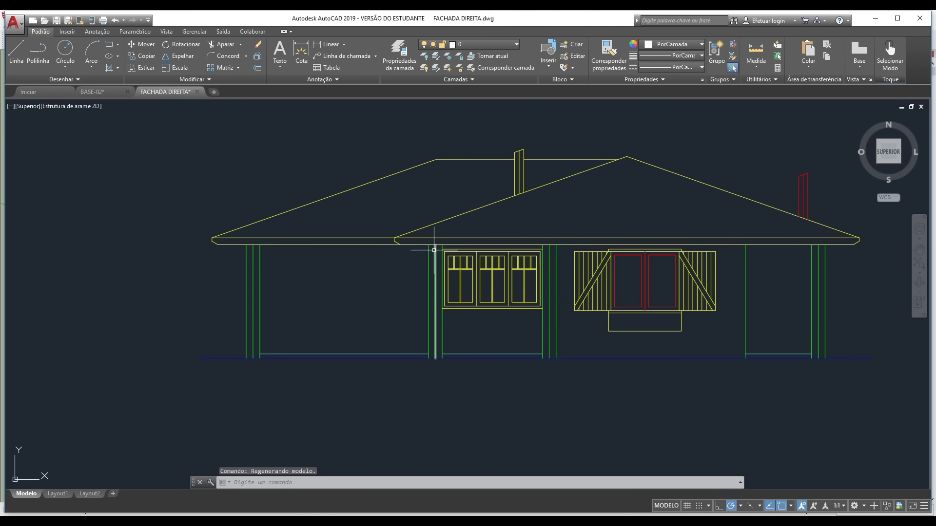
pyautogui.click(756, 52)
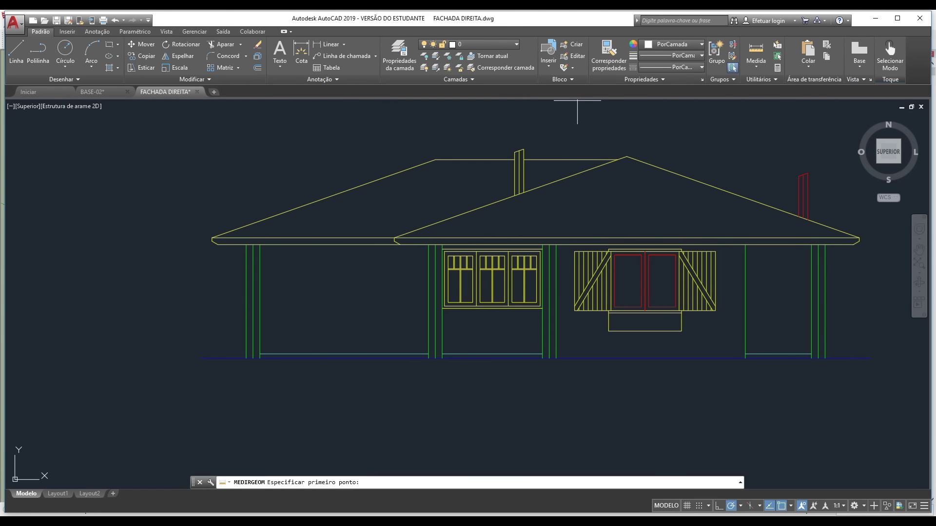
pyautogui.click(745, 244)
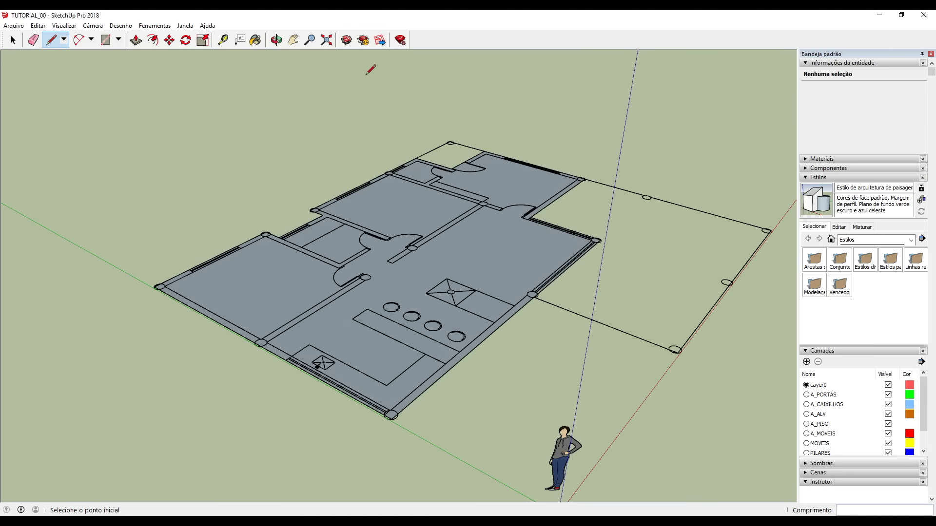
# Extrude the closed floor face of the house upward by 2,5 m with Push/Pull.
pyautogui.click(136, 40)
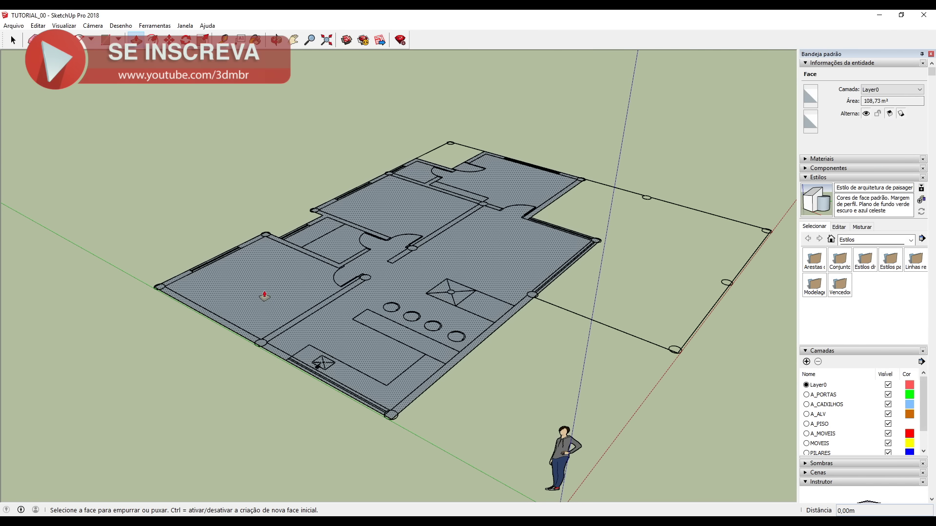
pyautogui.click(275, 306)
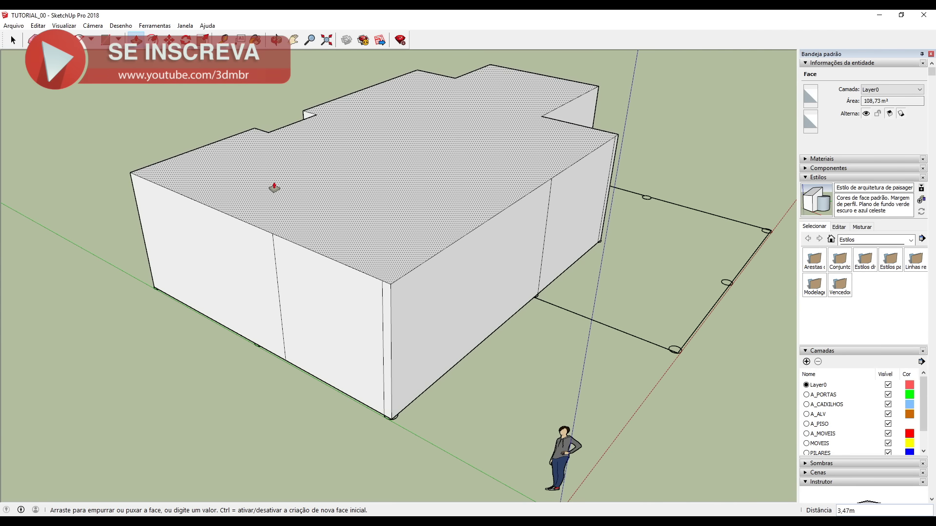
pyautogui.click(275, 187)
pyautogui.write('2,5')
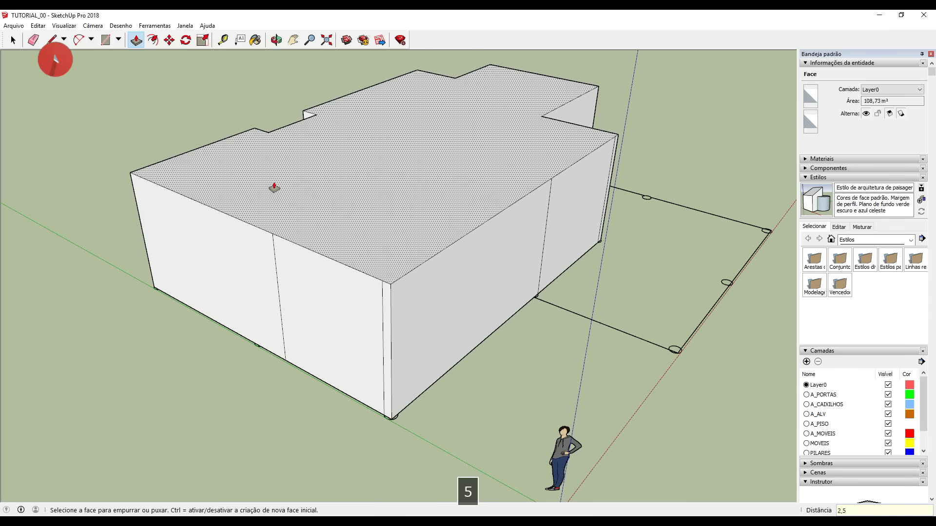
pyautogui.press('Return')
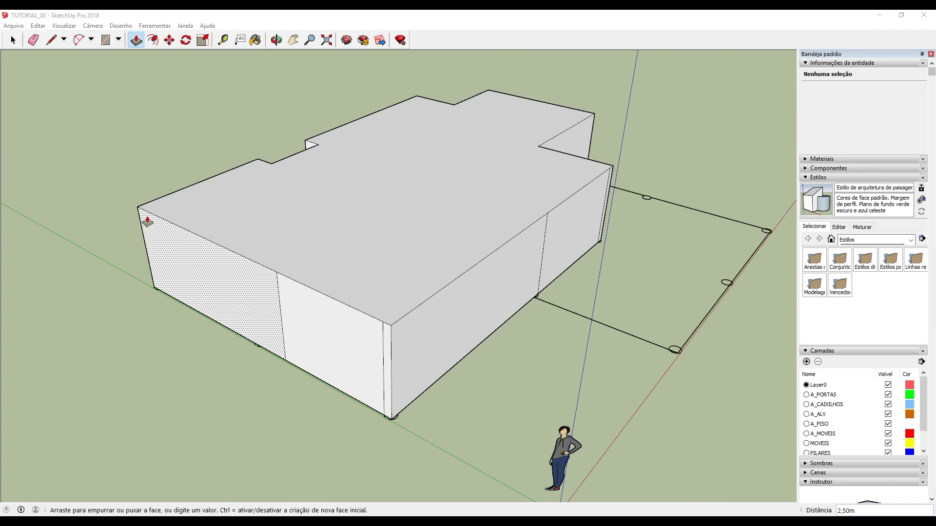
# Select all connected faces and edges of the extruded house volume and make them a group.
pyautogui.click(13, 40)
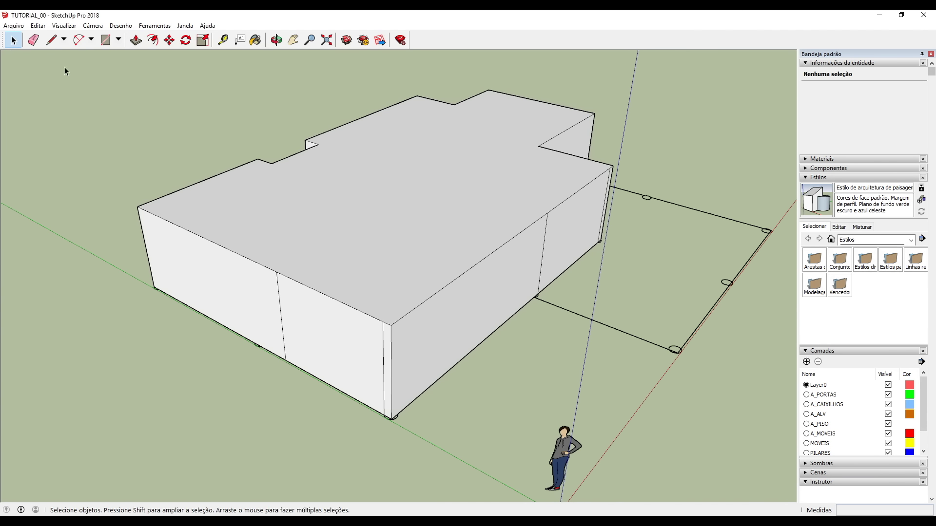
pyautogui.tripleClick(367, 229)
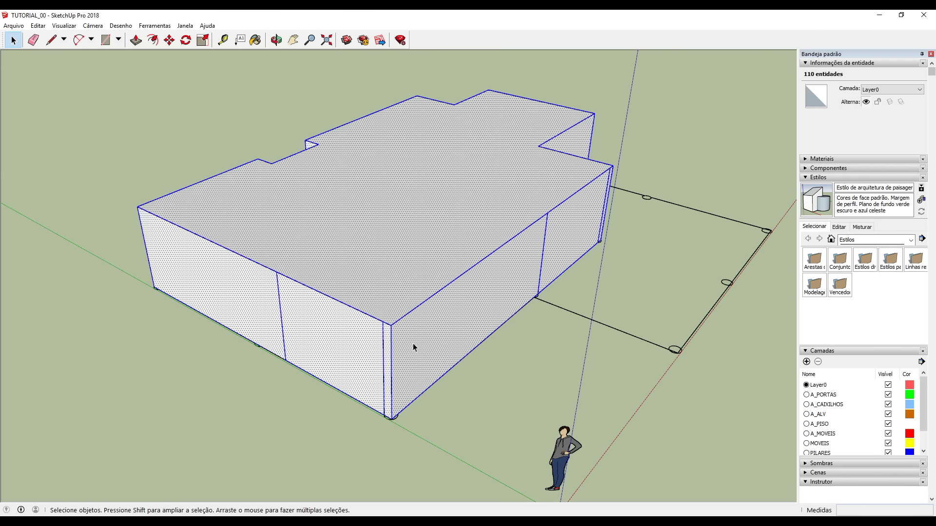
pyautogui.rightClick(367, 147)
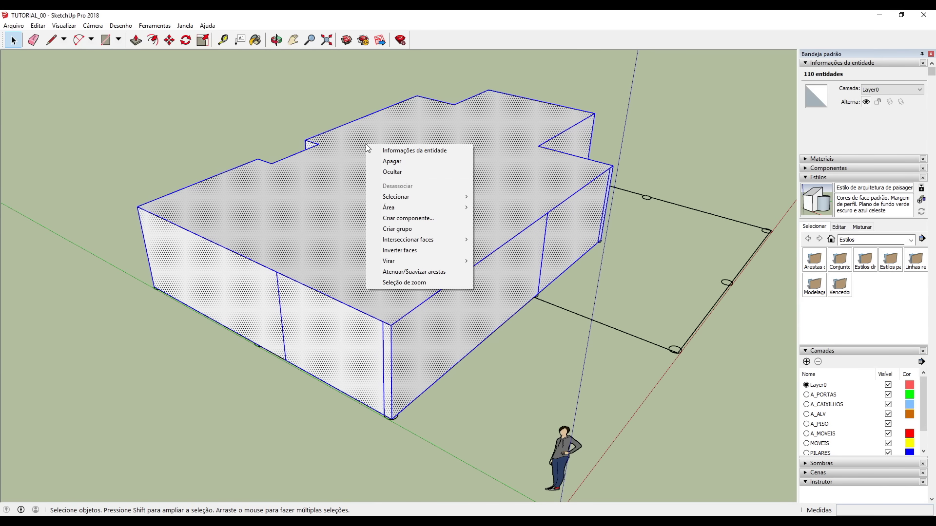
pyautogui.click(412, 229)
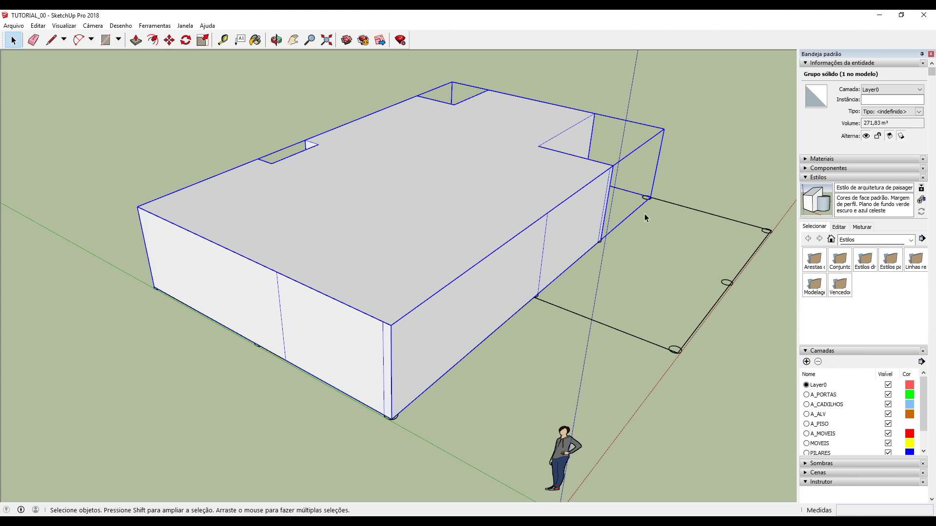
# Add a new layer named ALVENARIA.
pyautogui.click(806, 362)
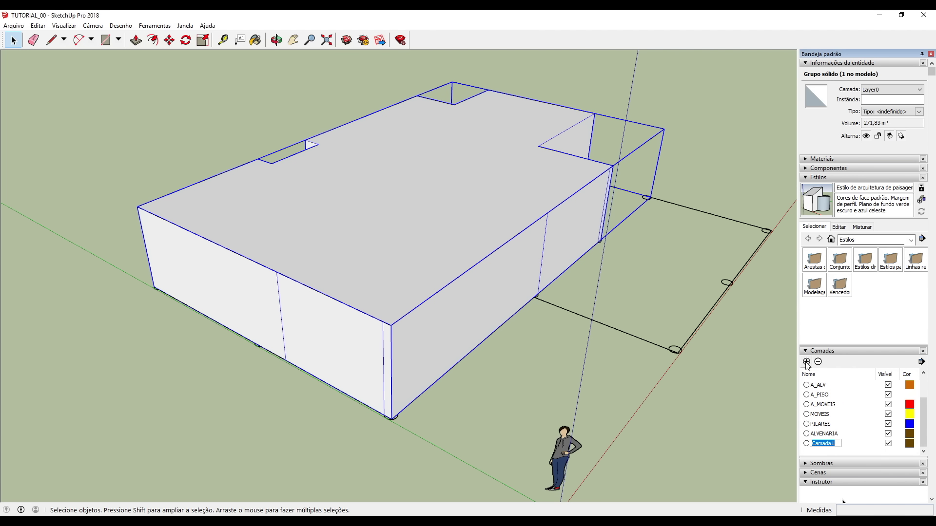
pyautogui.write('ALVEN')
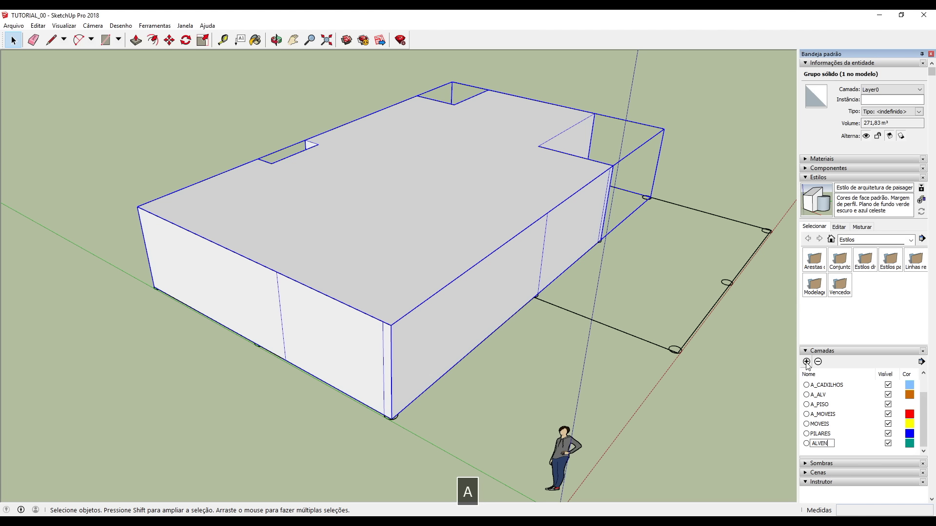
pyautogui.write('ARIA')
pyautogui.press('Return')
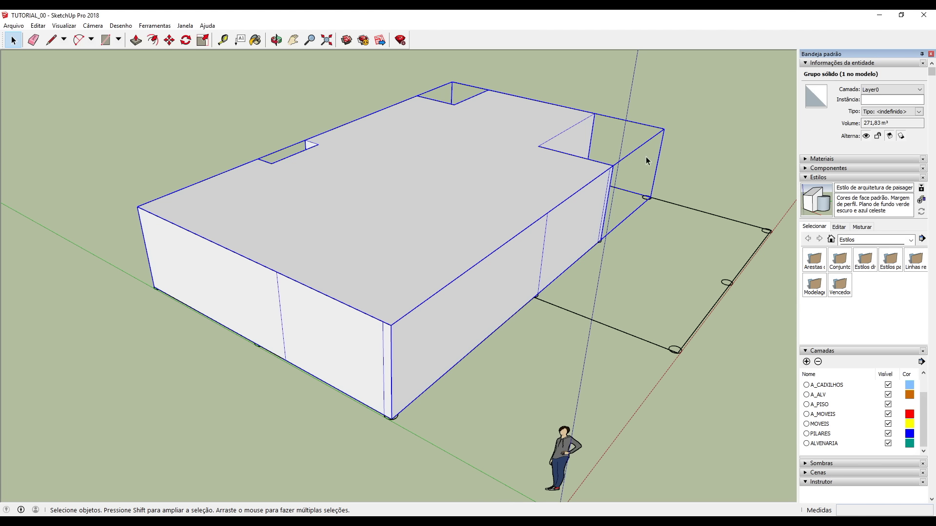
# Assign the house group to the ALVENARIA layer and toggle that layer's visibility to check the assignment.
pyautogui.click(898, 91)
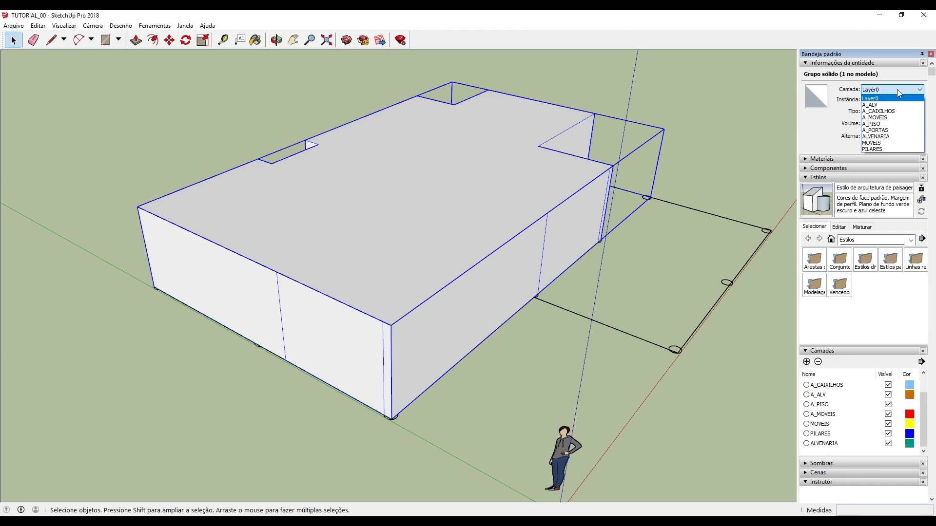
pyautogui.click(888, 137)
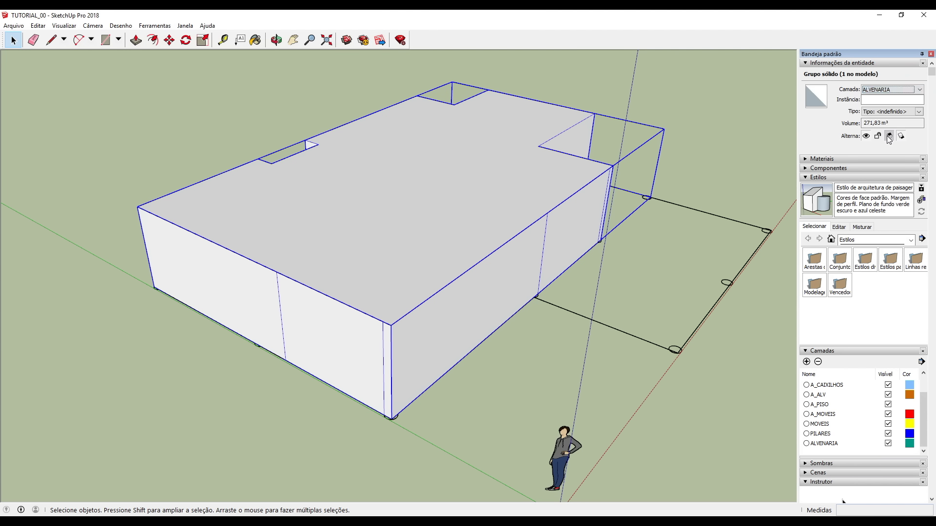
pyautogui.click(890, 445)
pyautogui.click(888, 443)
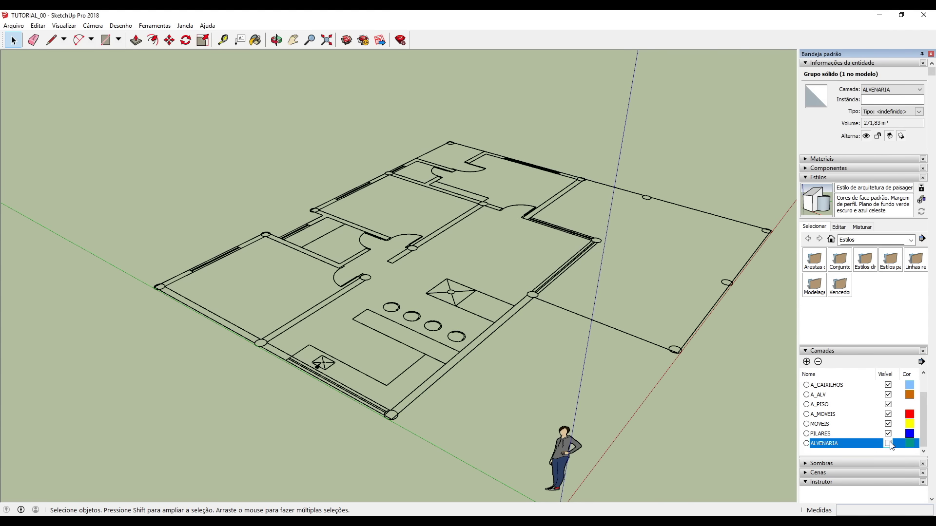
pyautogui.click(888, 443)
pyautogui.click(888, 443)
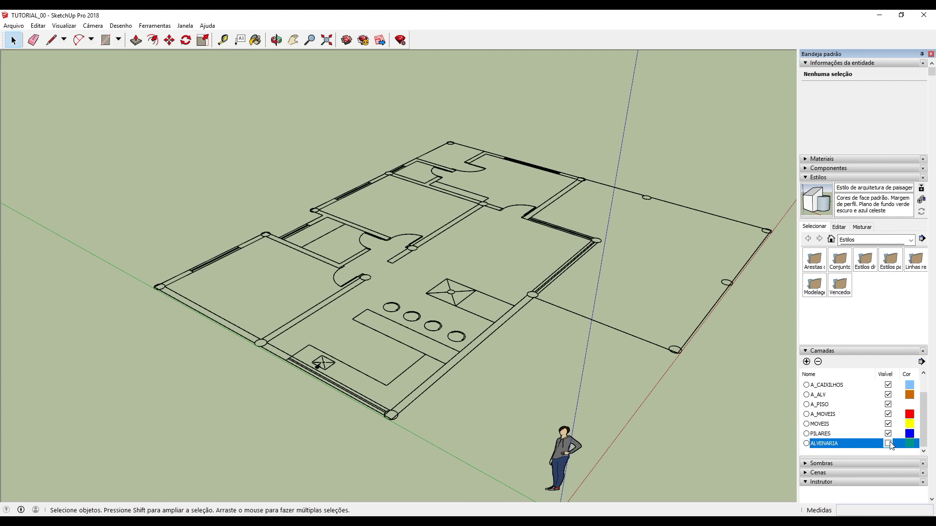
pyautogui.click(888, 443)
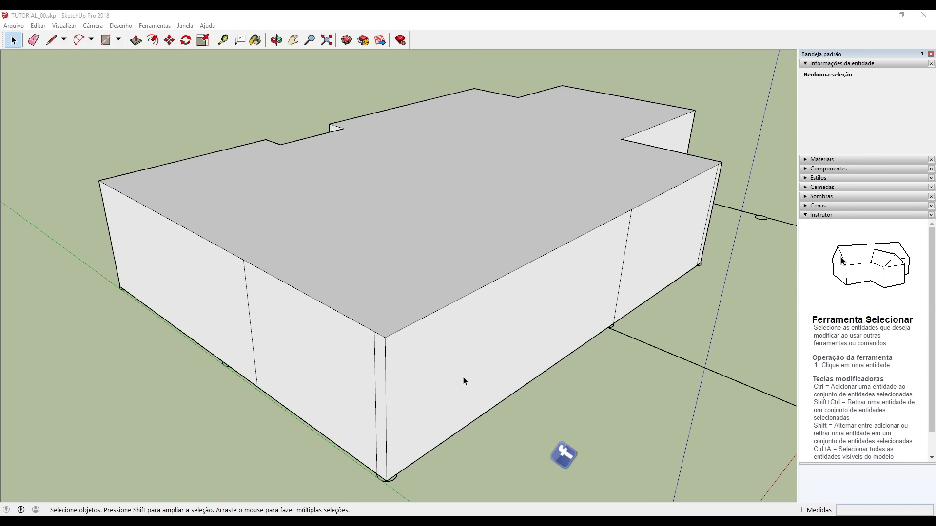
# Open the house group for editing from the front façade.
pyautogui.moveTo(304, 367); pyautogui.dragTo(349, 375, button='middle')
pyautogui.scroll(4, 349, 376)
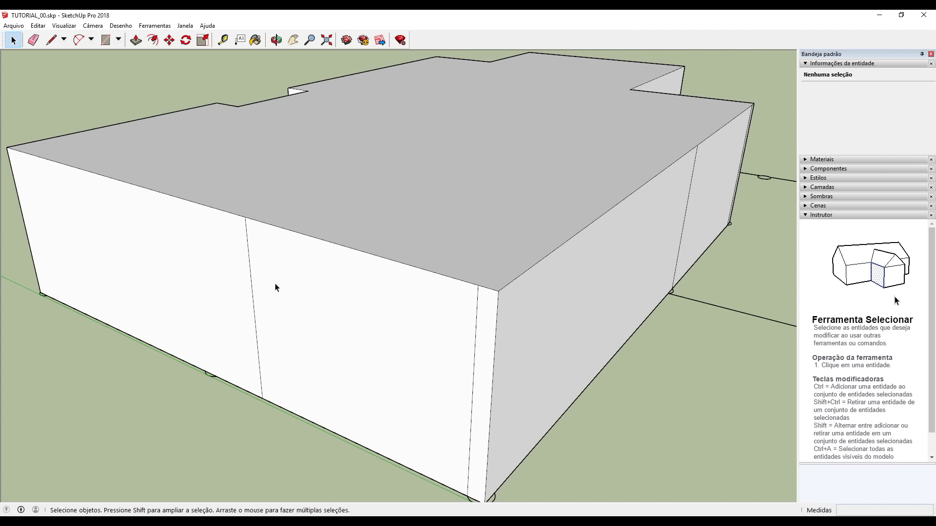
pyautogui.doubleClick(288, 284)
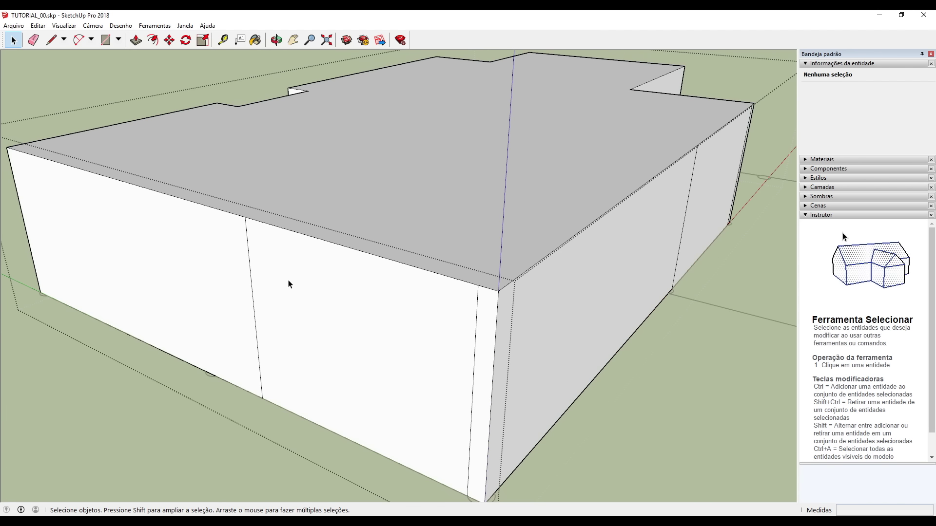
# Try copying the front wall's vertical dividing edge about 0,81 m along the wall with Move, and undo the copy.
pyautogui.click(252, 281)
pyautogui.click(169, 40)
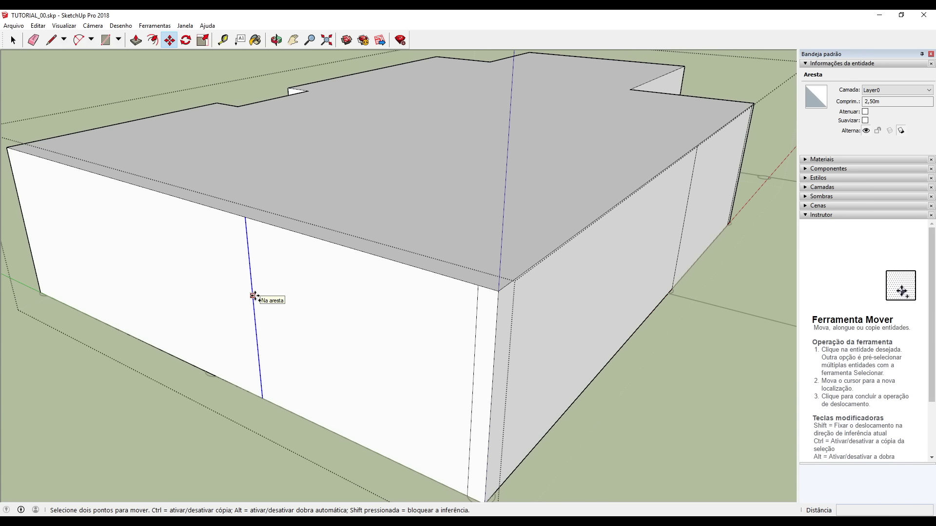
pyautogui.press('ctrl')
pyautogui.click(253, 295)
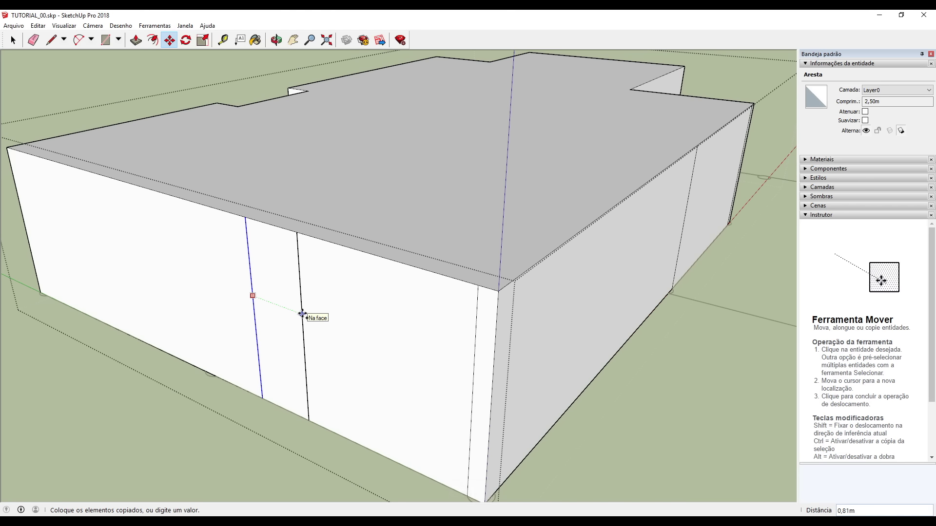
pyautogui.click(302, 314)
pyautogui.press('ctrl')
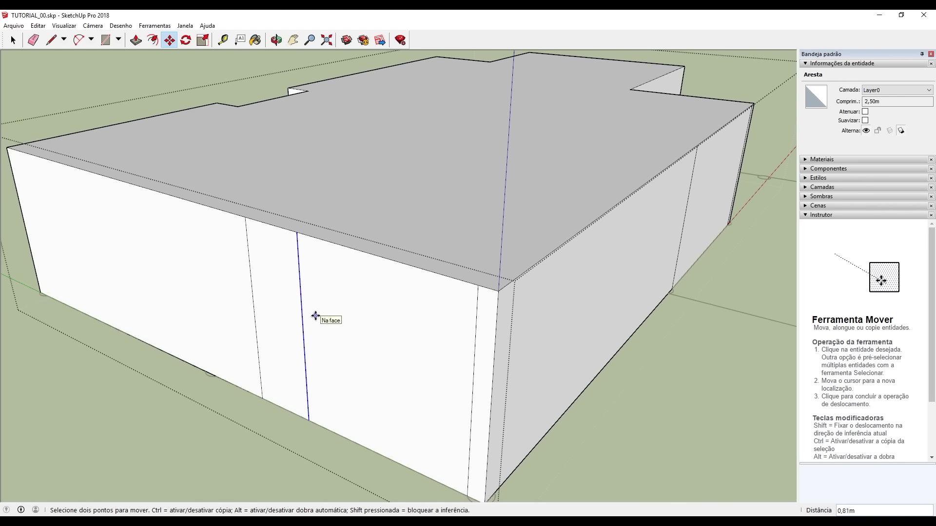
pyautogui.hotkey('ctrl', 'z')
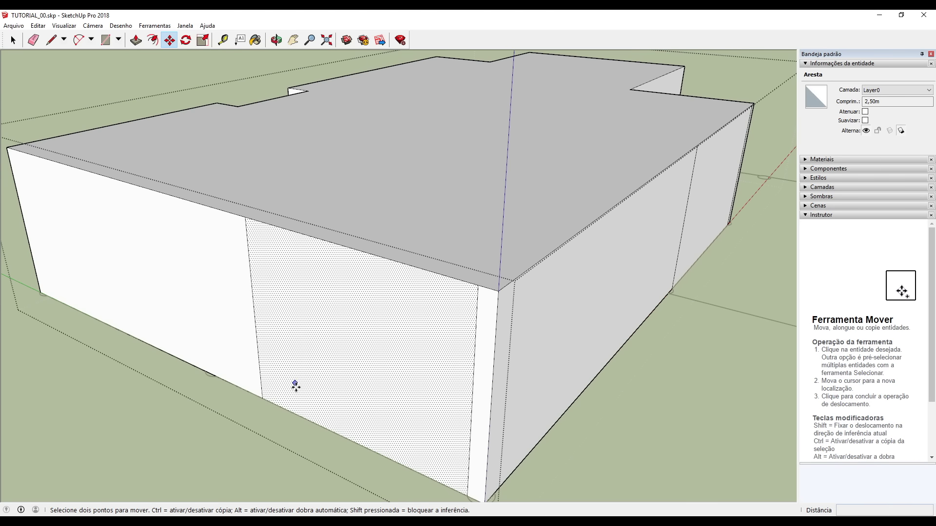
# Copy the base edge of the front wall section beside the corner 1,1 m upward with Move to mark the window sill.
pyautogui.press('space')
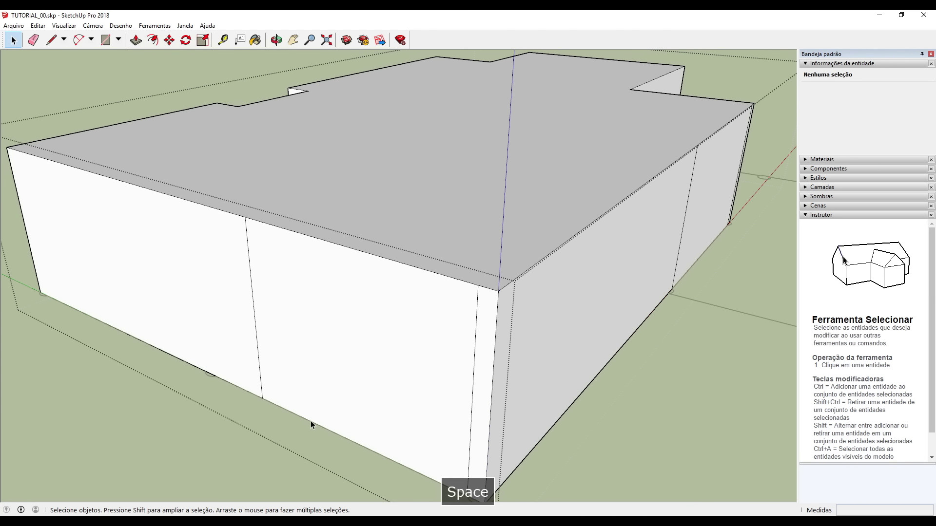
pyautogui.click(311, 421)
pyautogui.moveTo(411, 424); pyautogui.dragTo(343, 455, button='middle')
pyautogui.press('m')
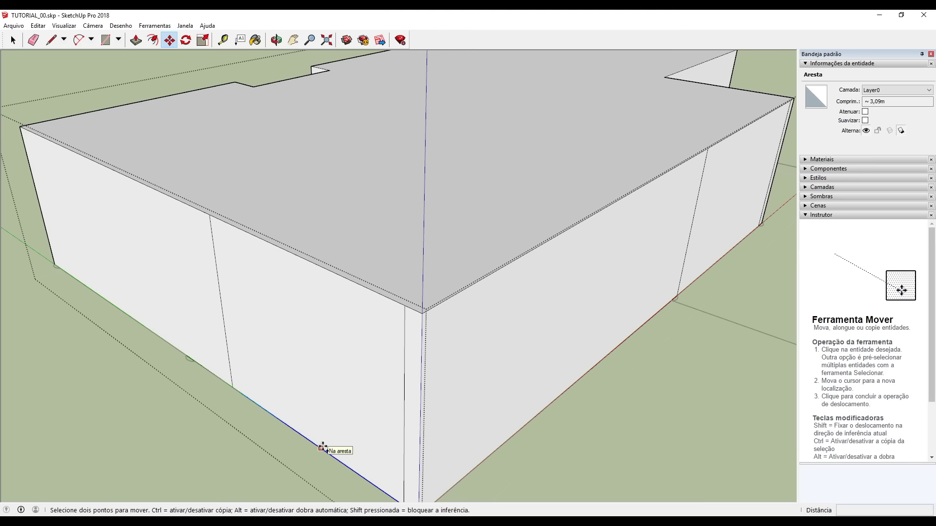
pyautogui.press('ctrl')
pyautogui.click(323, 447)
pyautogui.write('1,1')
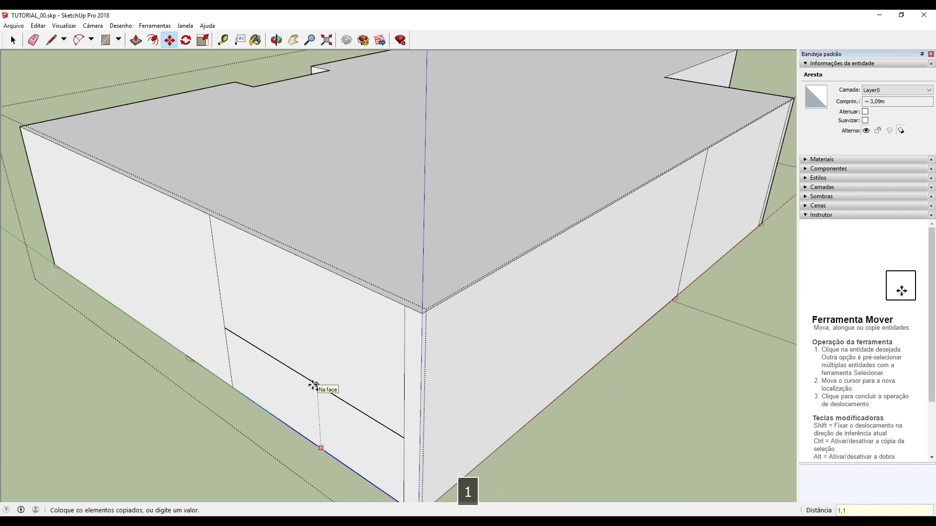
pyautogui.press('Return')
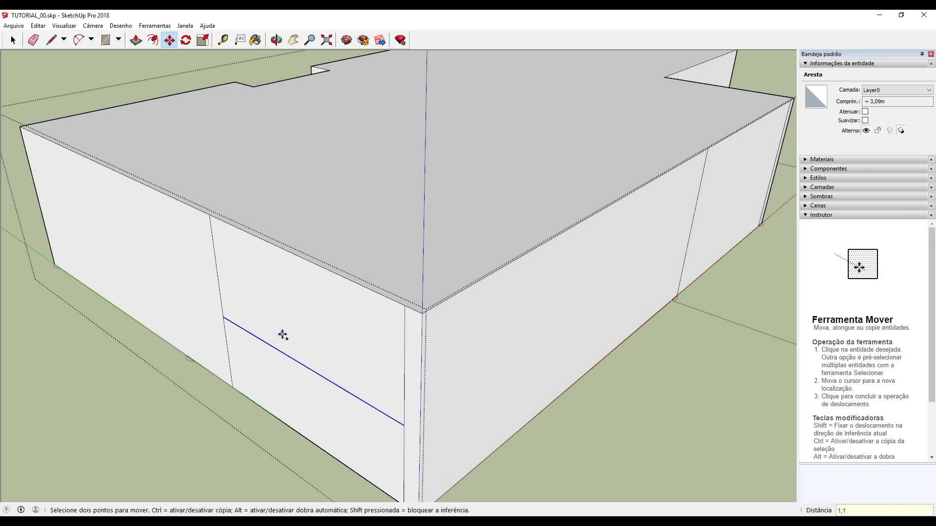
# Copy the window sill edge 1,3 m upward to mark the top of the window opening.
pyautogui.press('ctrl')
pyautogui.click(283, 352)
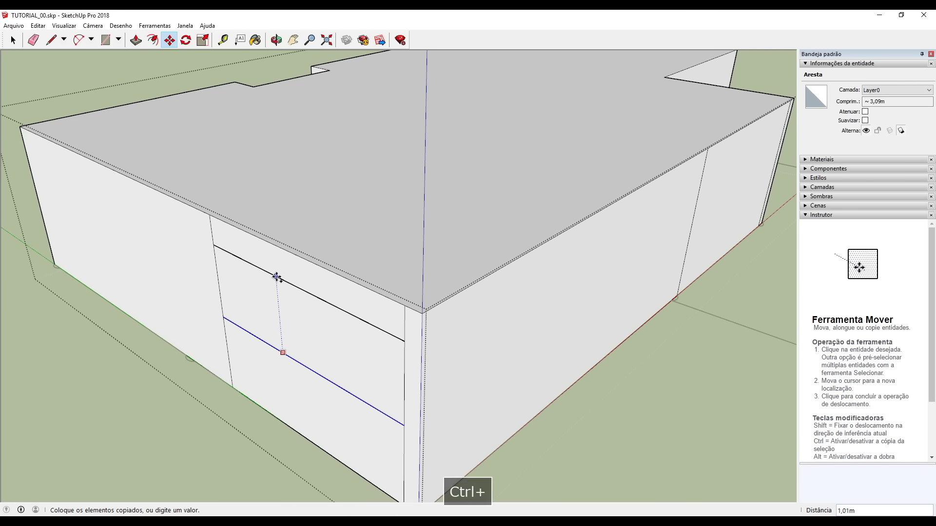
pyautogui.write('1,3')
pyautogui.press('Return')
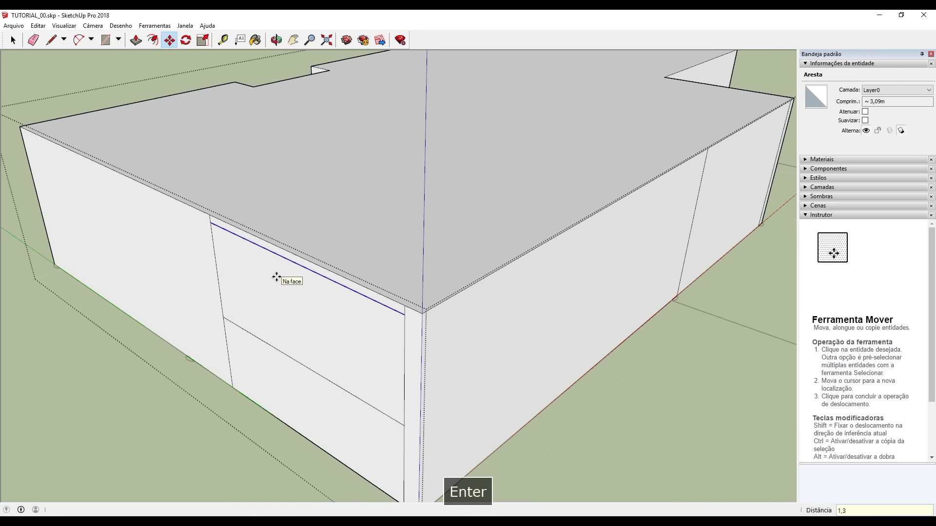
# Push the front window face 0,1 m into the wall with Push/Pull.
pyautogui.moveTo(298, 282); pyautogui.dragTo(420, 253, button='middle')
pyautogui.scroll(2, 412, 276)
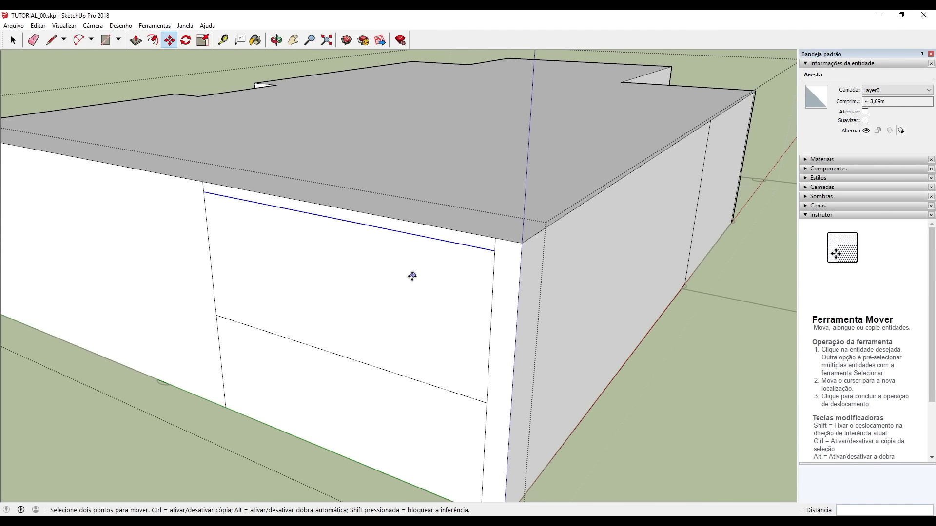
pyautogui.press('p')
pyautogui.click(347, 274)
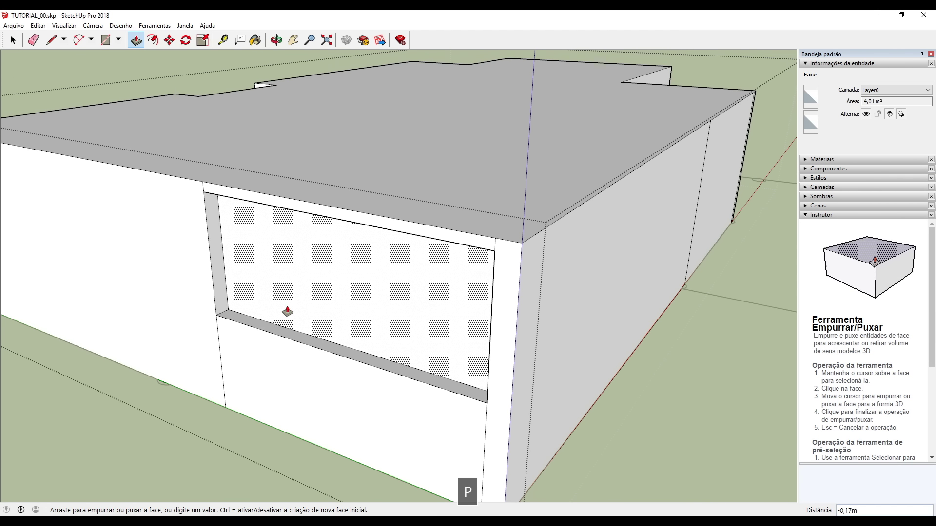
pyautogui.click(288, 311)
pyautogui.write(',1')
pyautogui.press('Return')
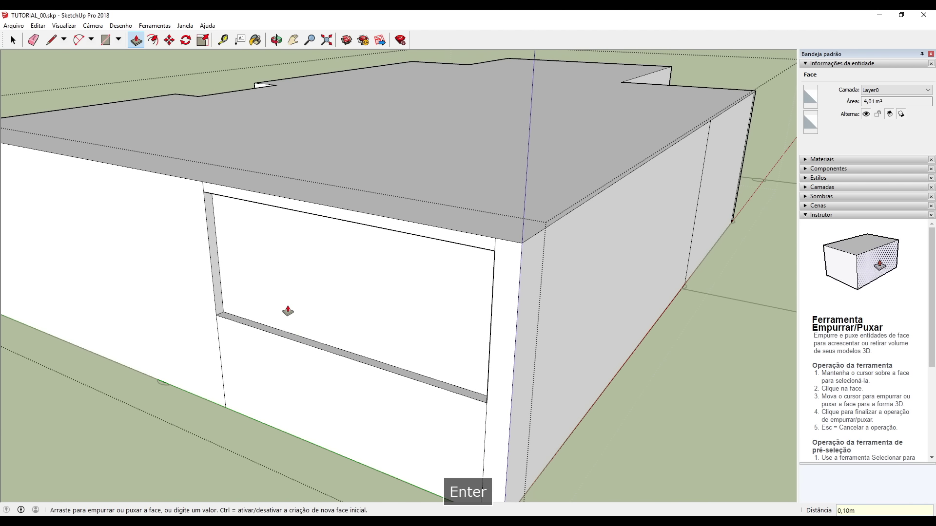
pyautogui.moveTo(303, 299); pyautogui.dragTo(323, 312, button='middle')
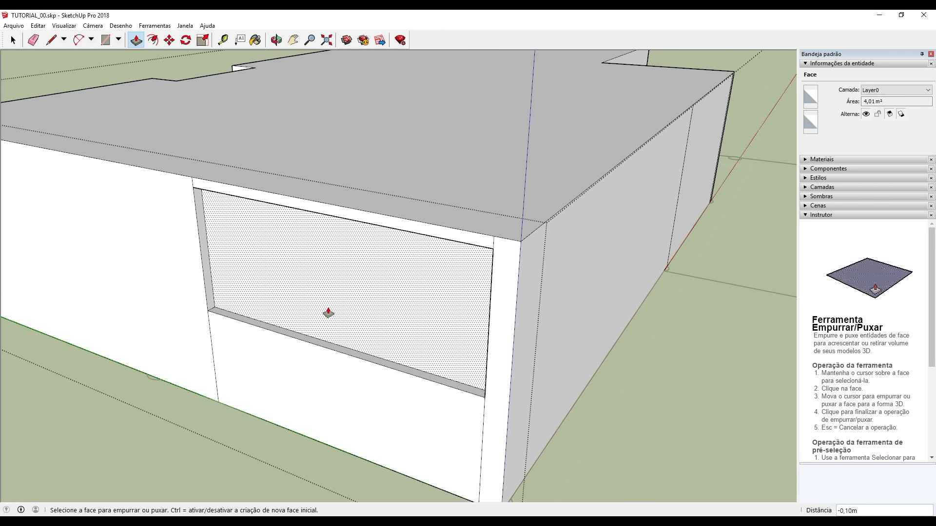
# Select the recessed window face with its bounding edges and make them a group inside the house group.
pyautogui.press('space')
pyautogui.tripleClick(334, 263)
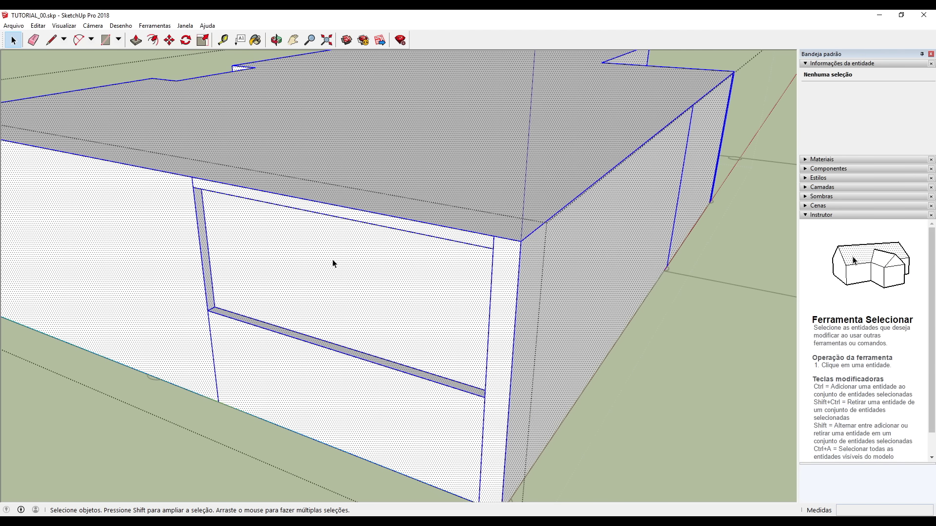
pyautogui.click(130, 431)
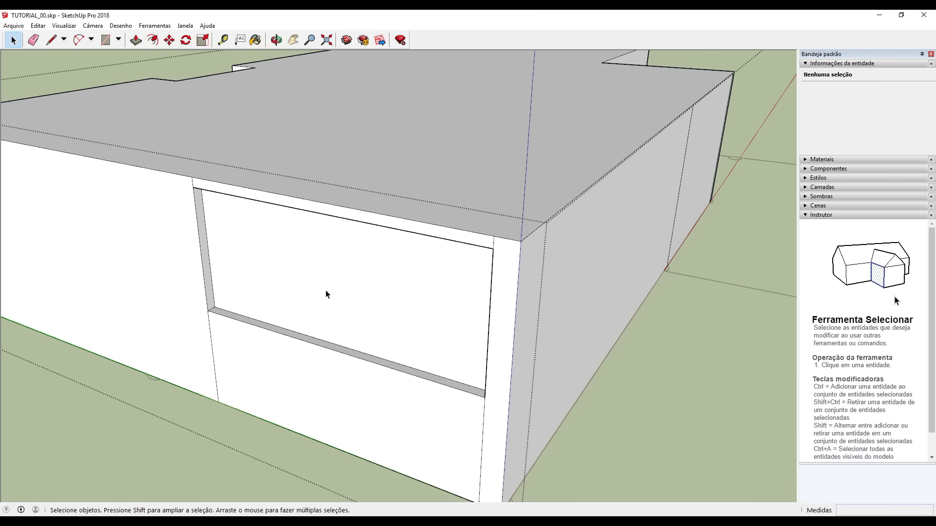
pyautogui.doubleClick(287, 231)
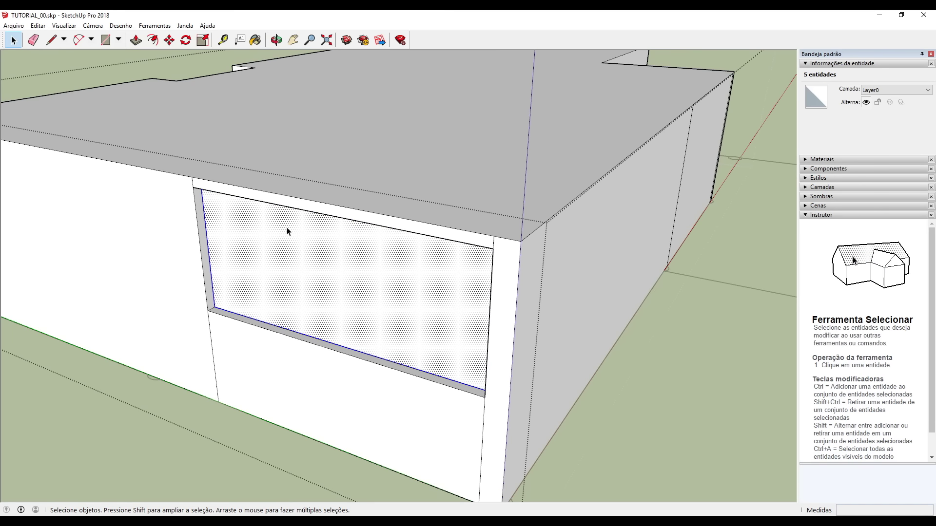
pyautogui.rightClick(330, 272)
pyautogui.click(361, 355)
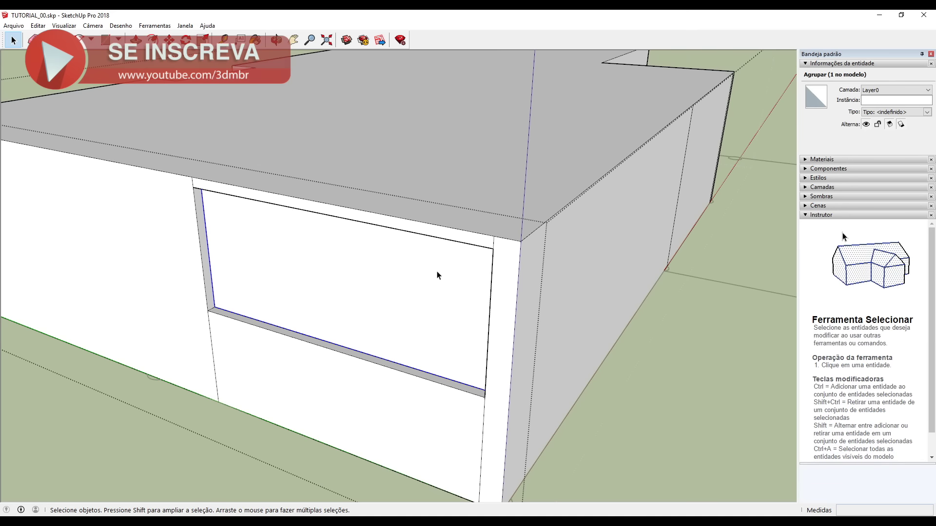
# Leave the house group and select it as a whole, and reopen it to select the nested window group.
pyautogui.moveTo(399, 283); pyautogui.dragTo(395, 299, button='middle')
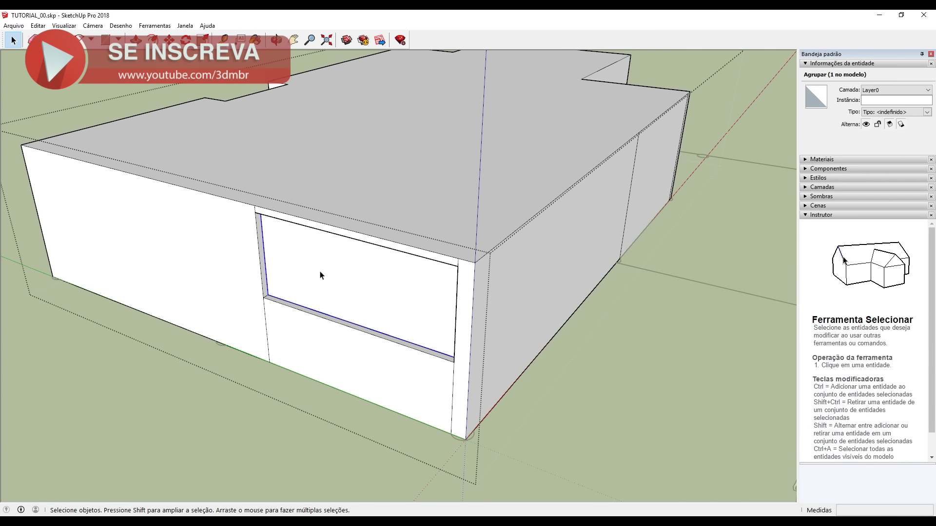
pyautogui.click(141, 458)
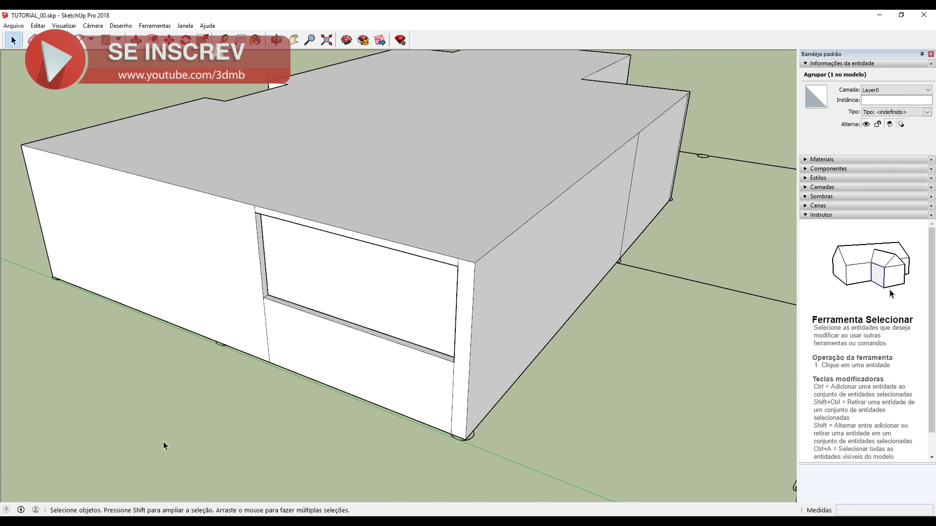
pyautogui.click(185, 319)
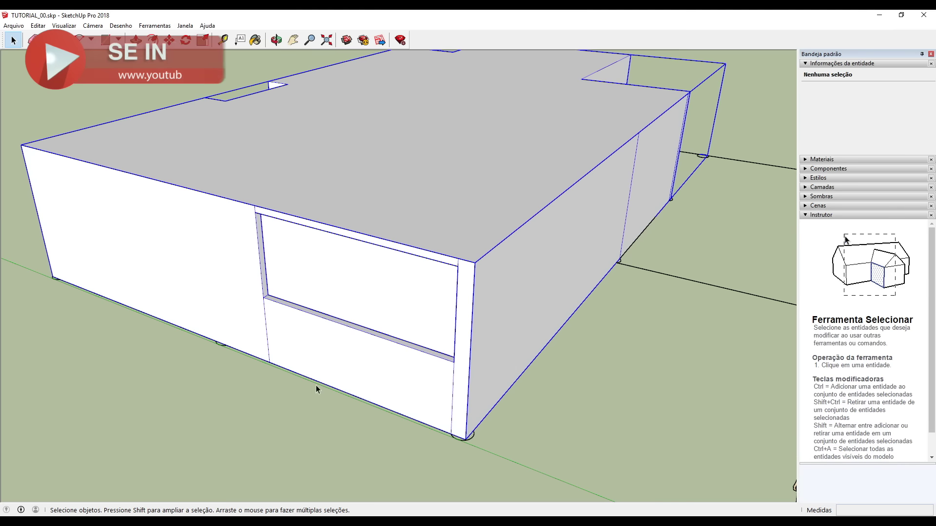
pyautogui.doubleClick(231, 273)
pyautogui.click(334, 271)
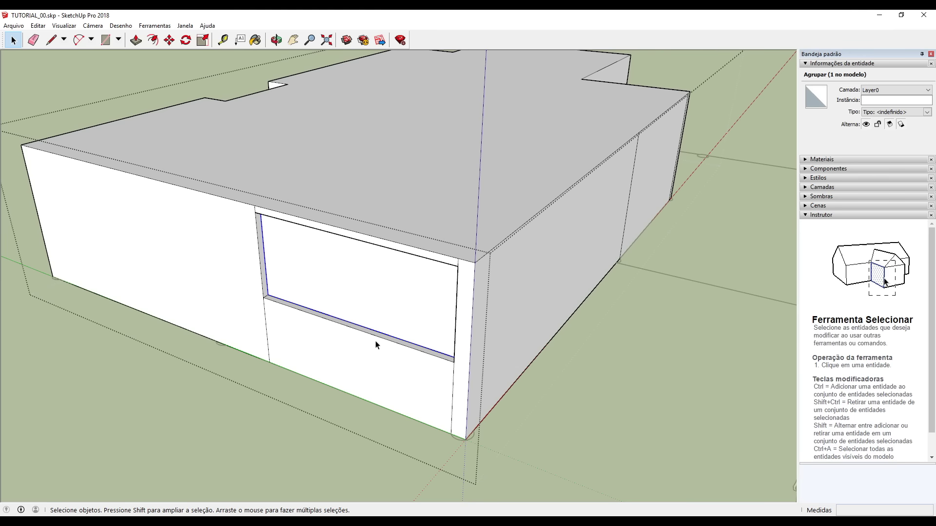
# Enable the Estilos toolbar in the toolbar settings and close the dialog.
pyautogui.scroll(2, 403, 323)
pyautogui.scroll(2, 343, 299)
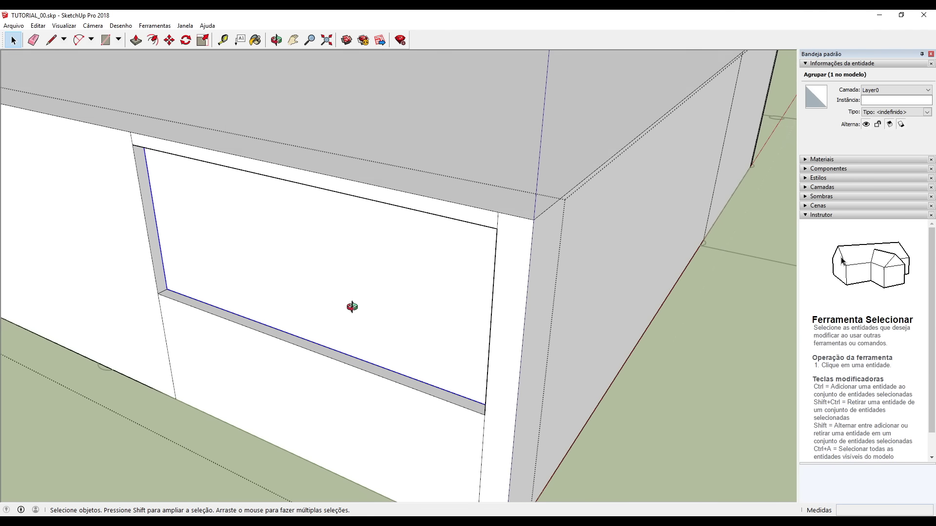
pyautogui.scroll(2, 351, 307)
pyautogui.scroll(-3, 419, 288)
pyautogui.scroll(3, 367, 251)
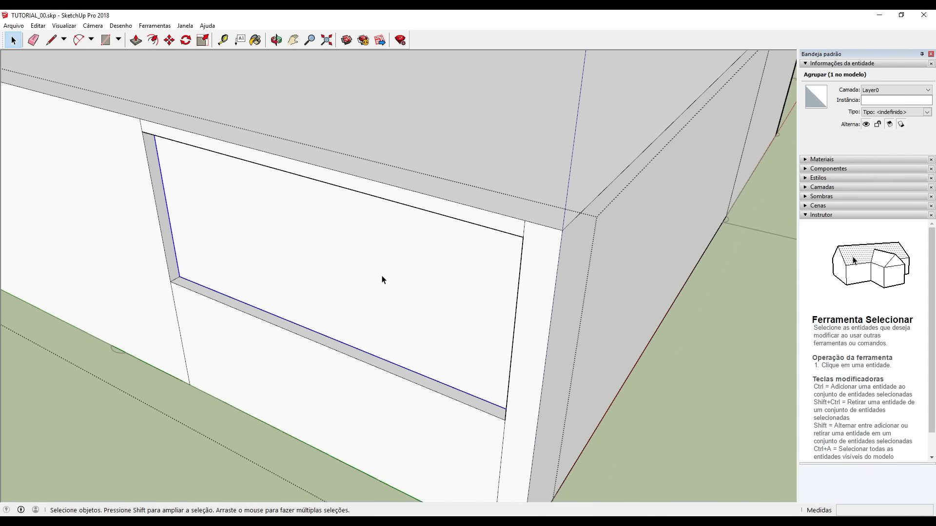
pyautogui.moveTo(382, 279); pyautogui.dragTo(373, 265, button='middle')
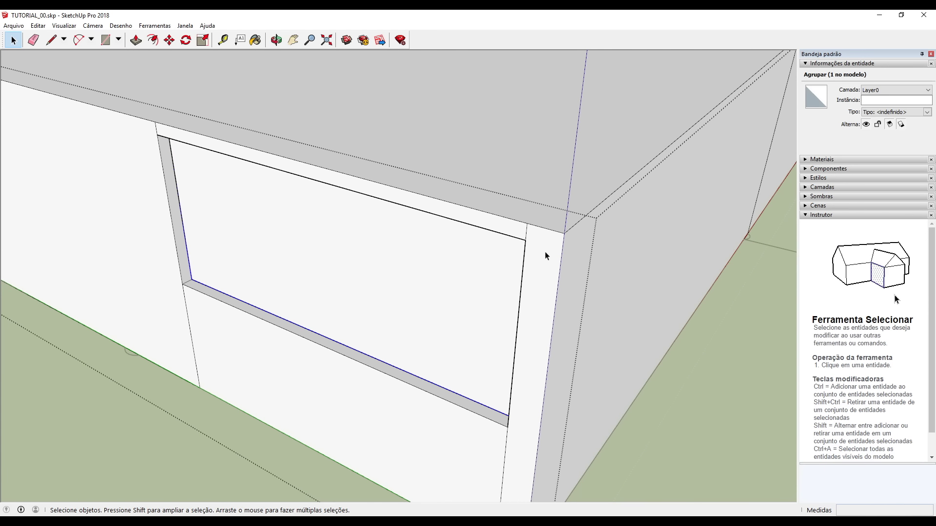
pyautogui.click(66, 27)
pyautogui.click(78, 37)
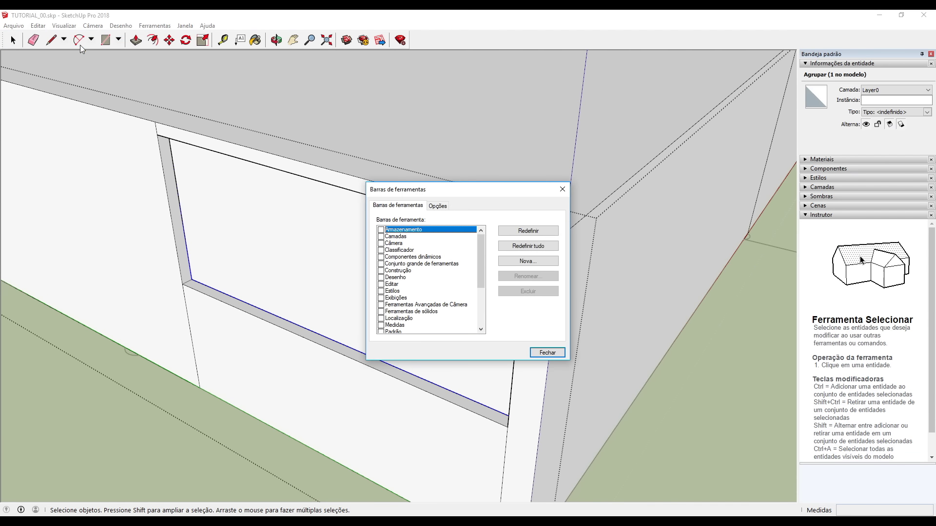
pyautogui.click(380, 291)
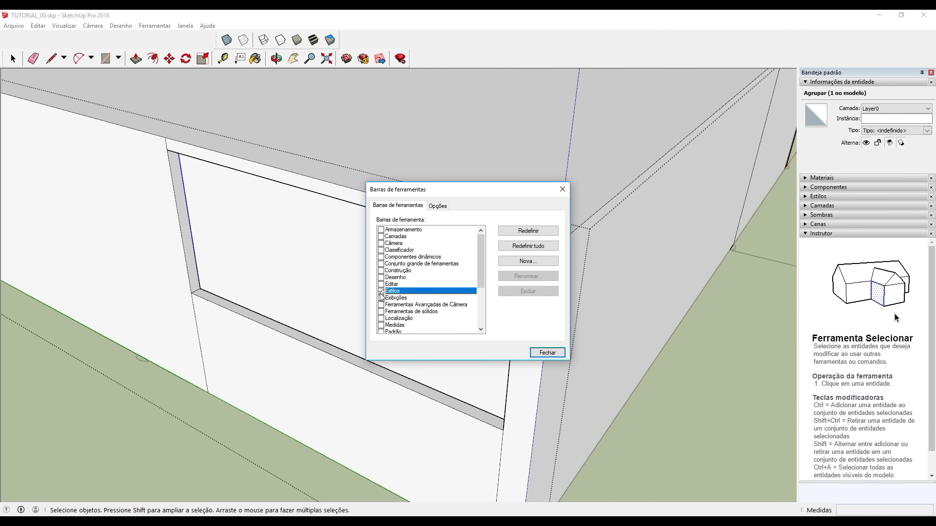
pyautogui.click(547, 353)
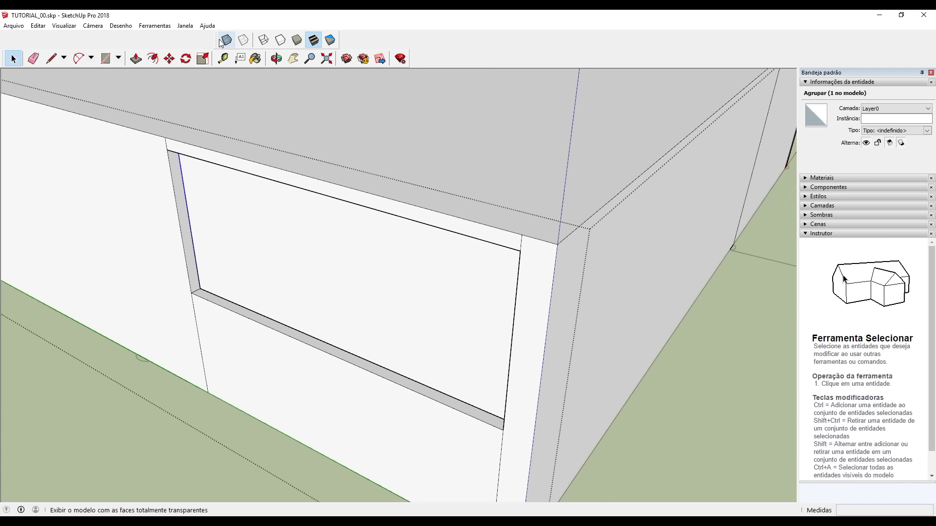
# Dock the Estilos toolbar beside the other tools and turn on X-ray display of the model's faces.
pyautogui.moveTo(216, 40); pyautogui.dragTo(417, 40)
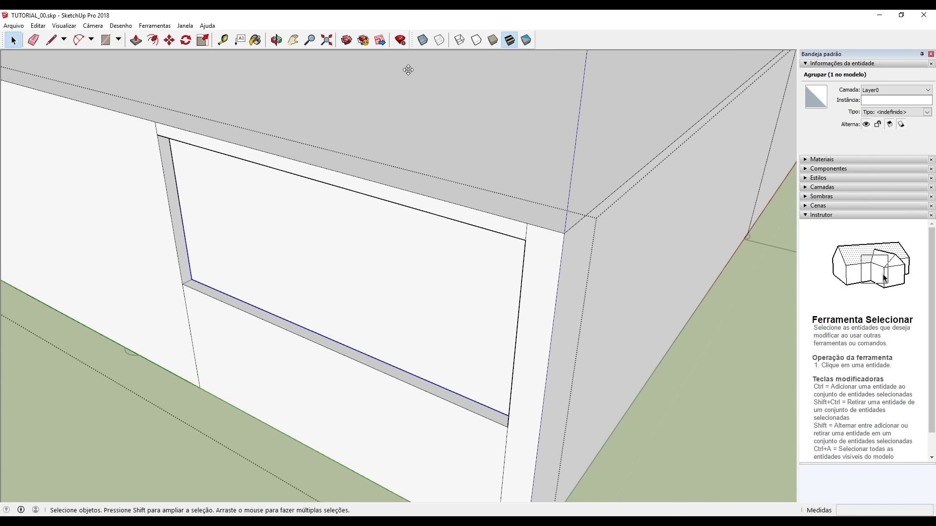
pyautogui.click(423, 41)
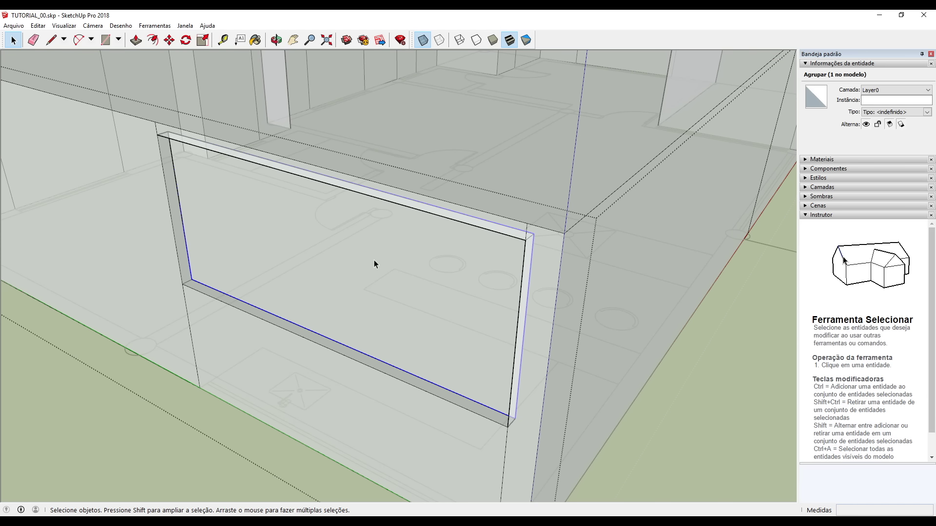
# Open the nested window group and offset the outline of its face inward by 0,05 m.
pyautogui.doubleClick(325, 258)
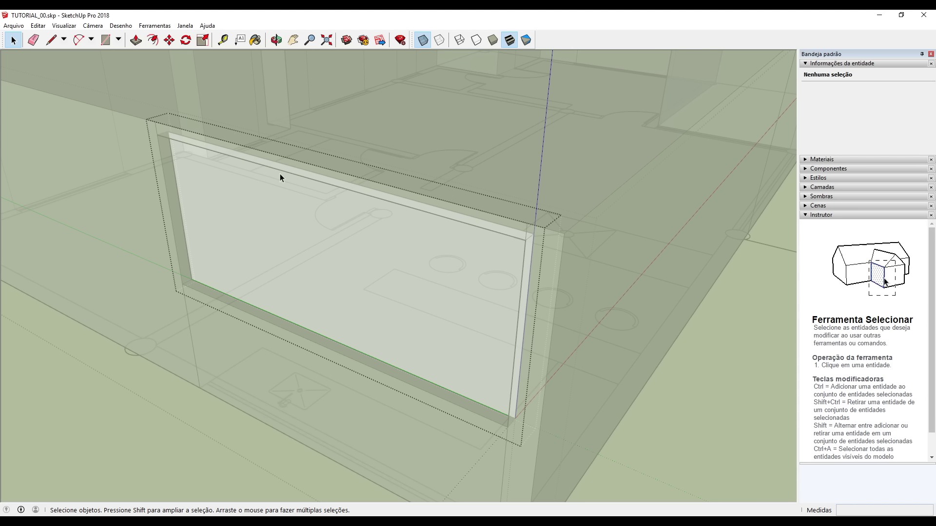
pyautogui.click(152, 40)
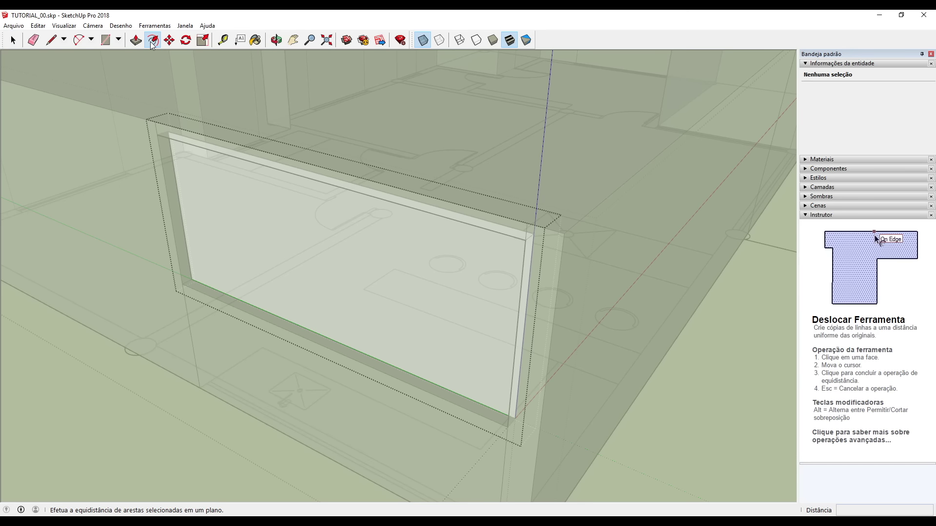
pyautogui.click(180, 189)
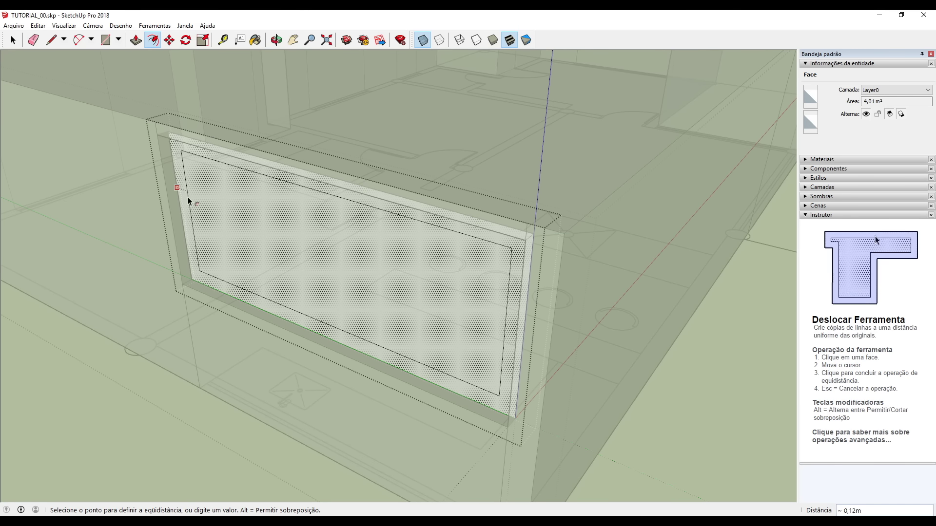
pyautogui.click(193, 200)
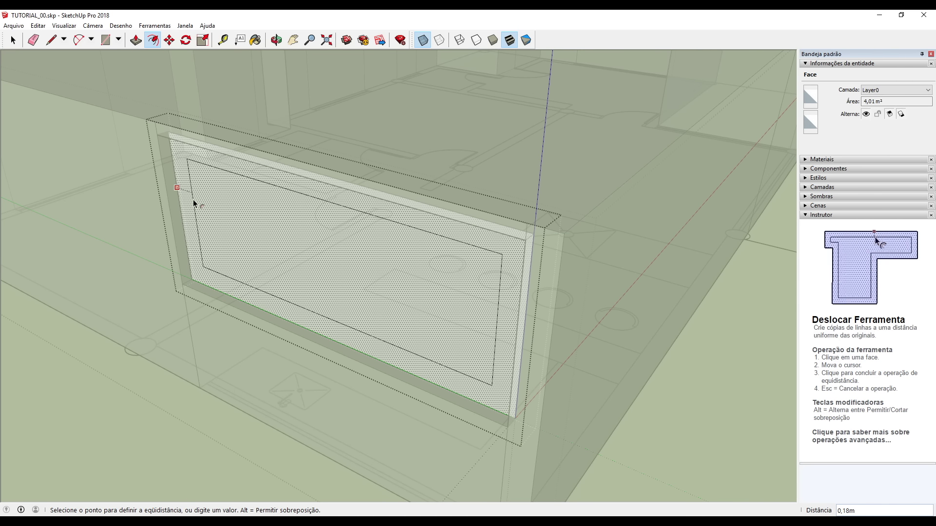
pyautogui.write('0,05')
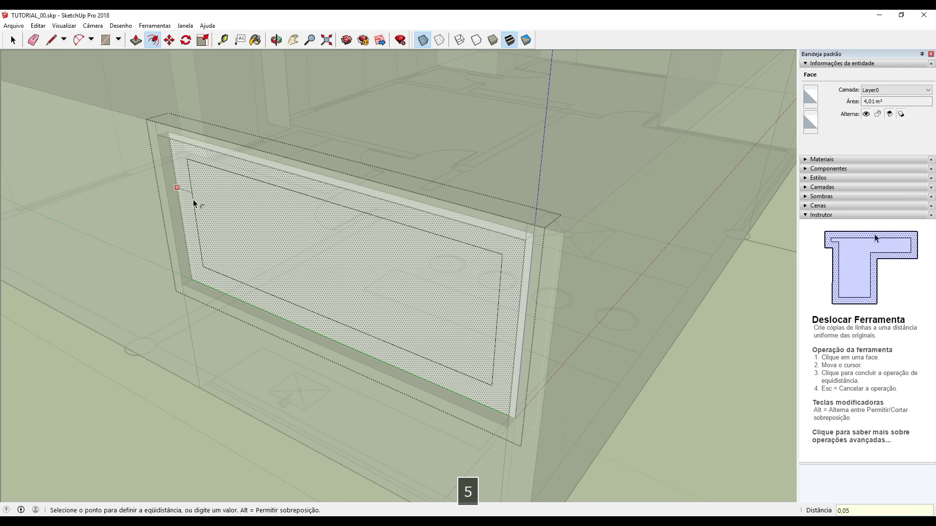
pyautogui.press('Return')
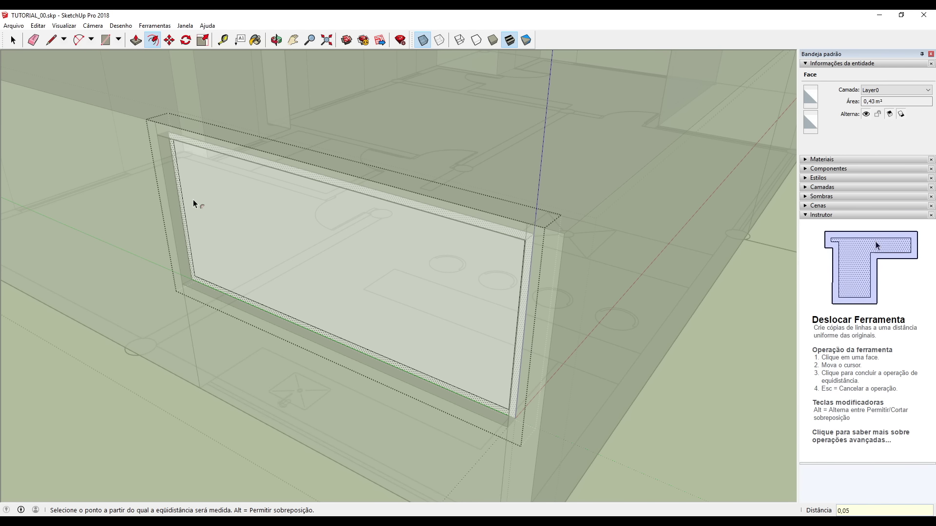
# Push the window's inner face 0,05 m inward with Push/Pull to form the outer frame.
pyautogui.press('p')
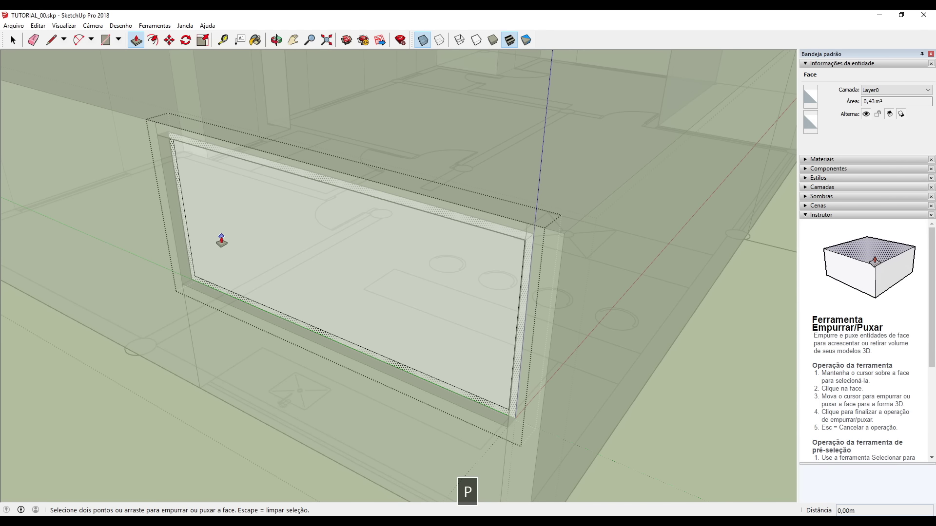
pyautogui.press('space')
pyautogui.click(271, 239)
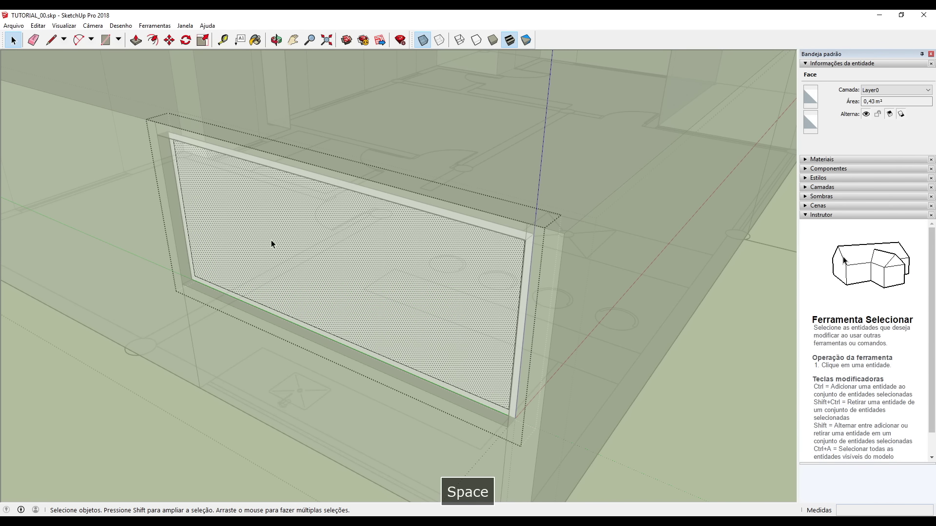
pyautogui.press('p')
pyautogui.click(272, 242)
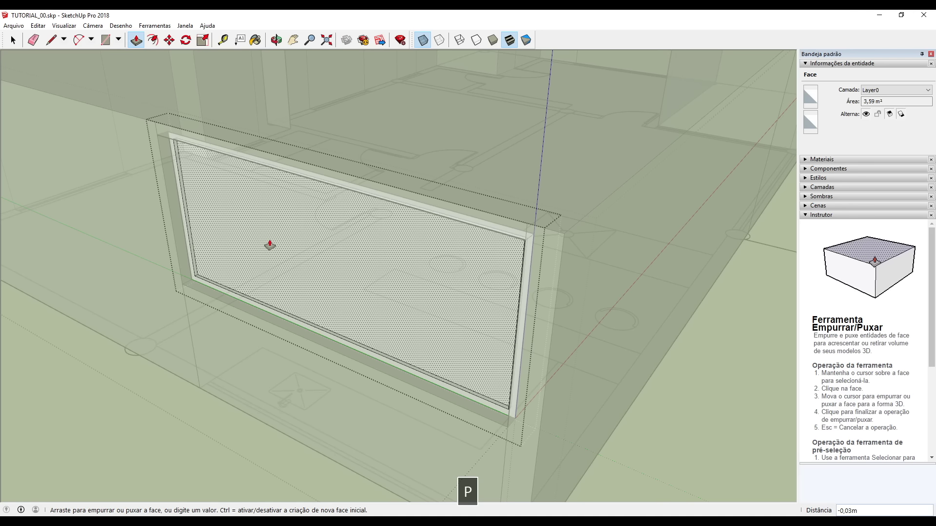
pyautogui.click(273, 242)
pyautogui.write('0')
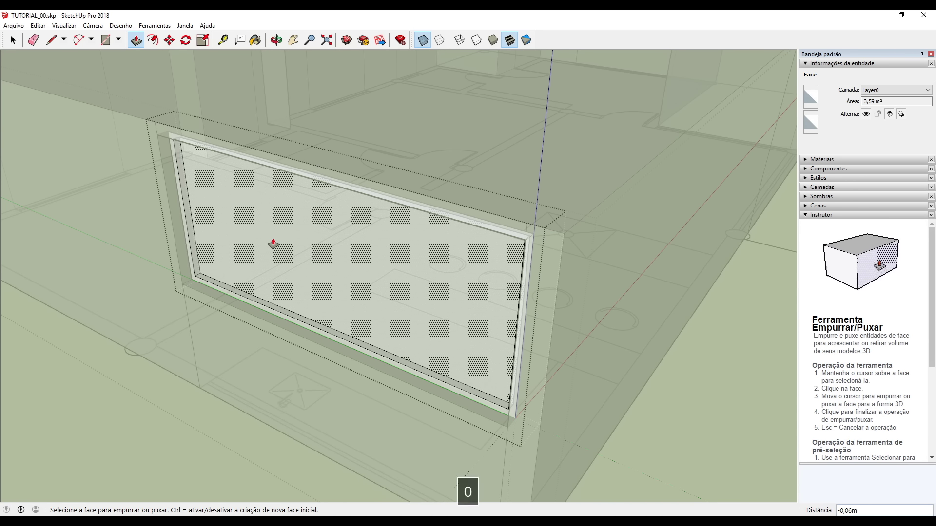
pyautogui.write(',0')
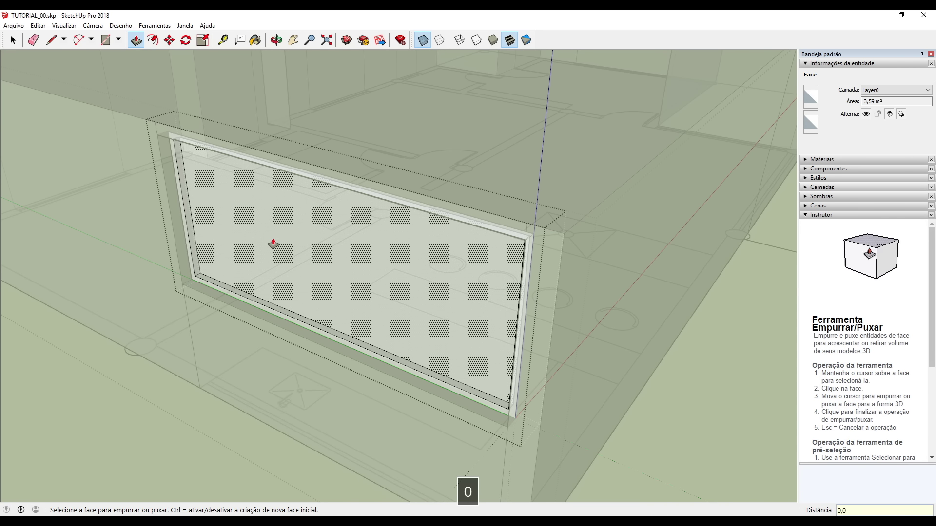
pyautogui.write('5')
pyautogui.press('Return')
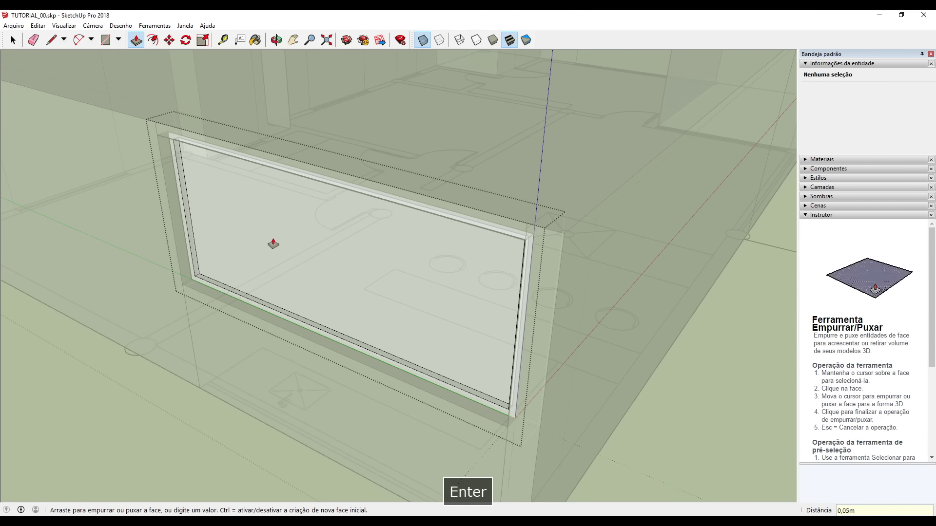
# Draw three vertical lines between the bottom and top edges, at the midpoint and both half midpoints, dividing the pane into four equal panels.
pyautogui.moveTo(334, 271); pyautogui.dragTo(354, 257, button='middle')
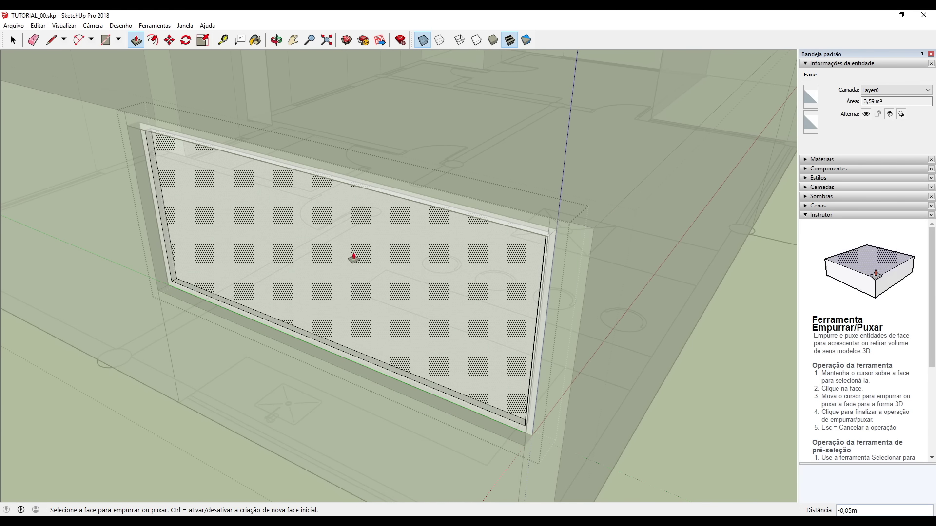
pyautogui.scroll(1, 324, 213)
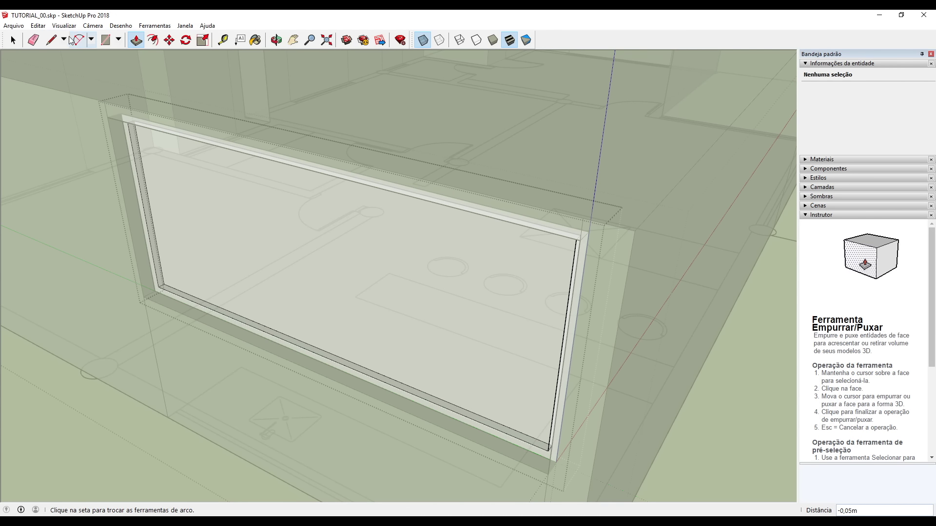
pyautogui.click(51, 39)
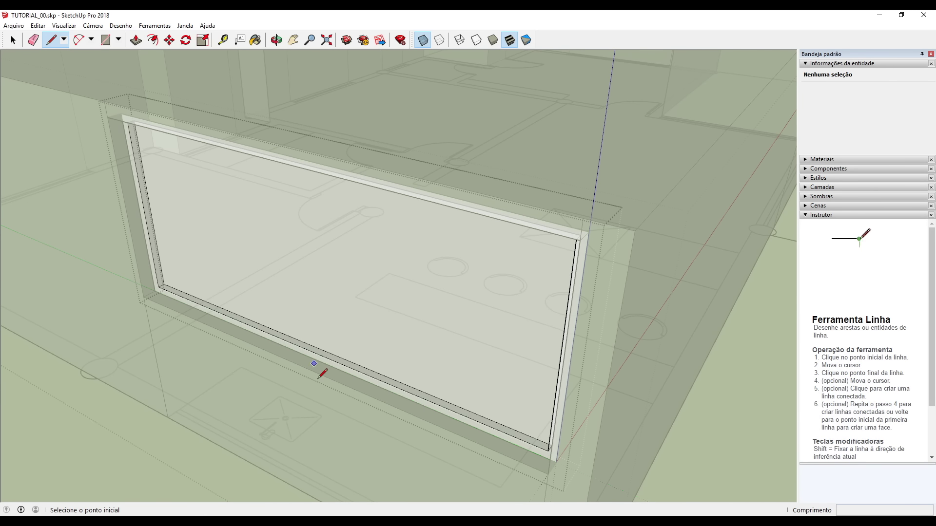
pyautogui.click(325, 350)
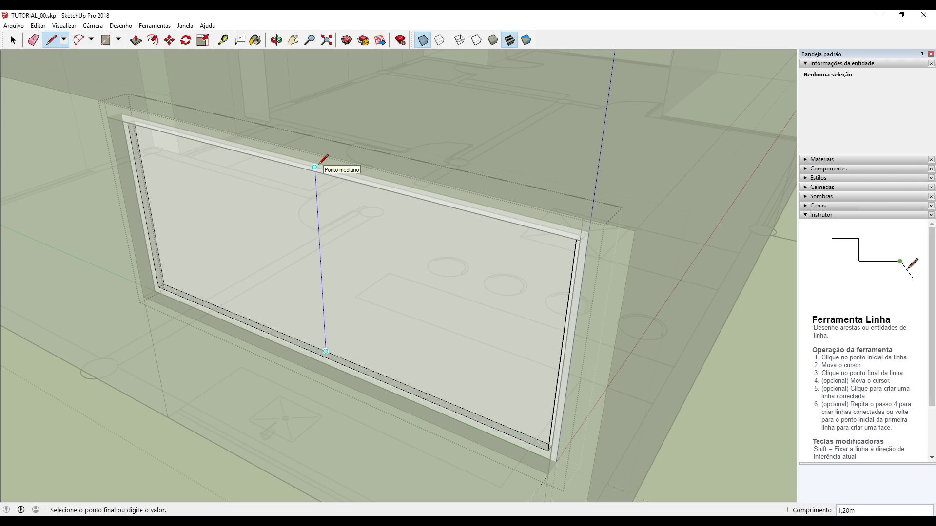
pyautogui.click(314, 166)
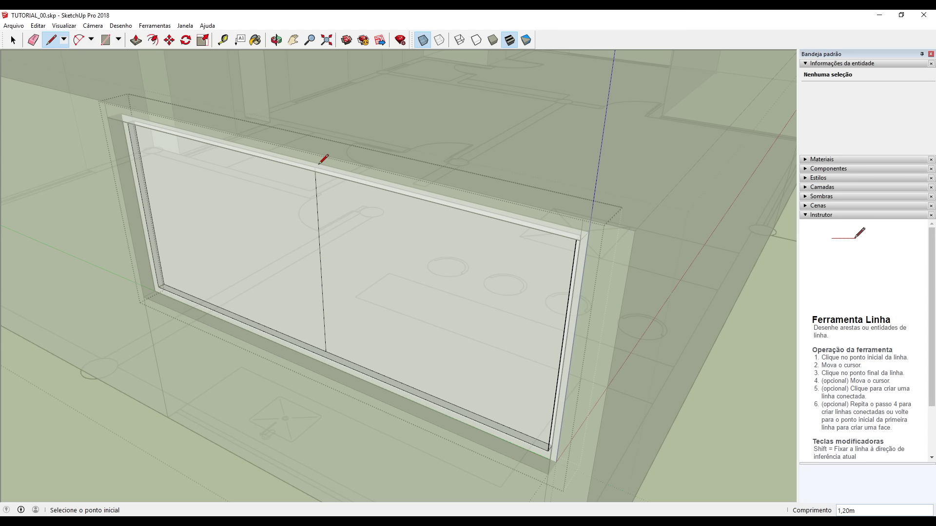
pyautogui.click(239, 314)
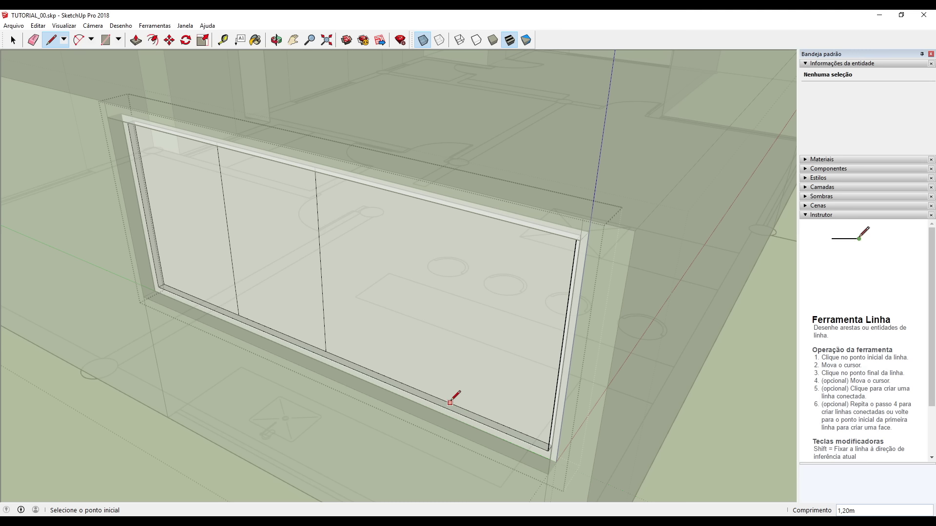
pyautogui.click(429, 394)
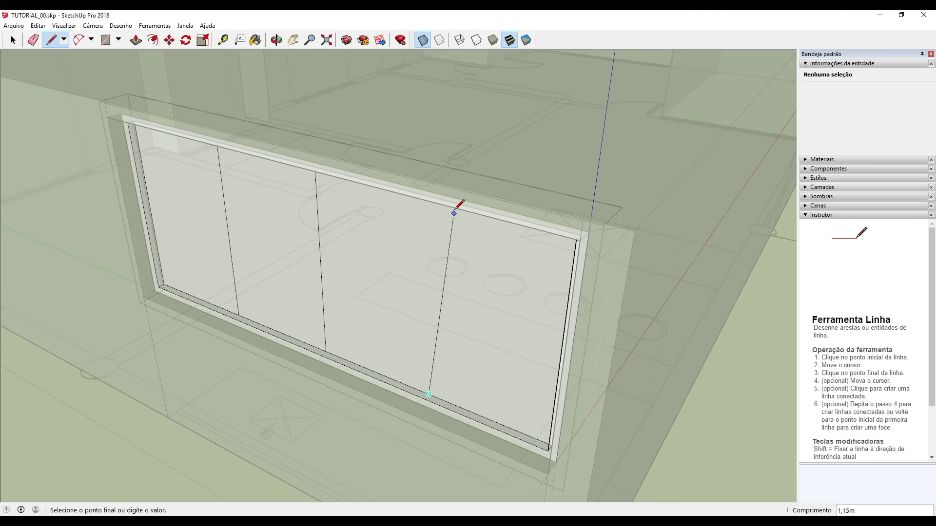
pyautogui.press('space')
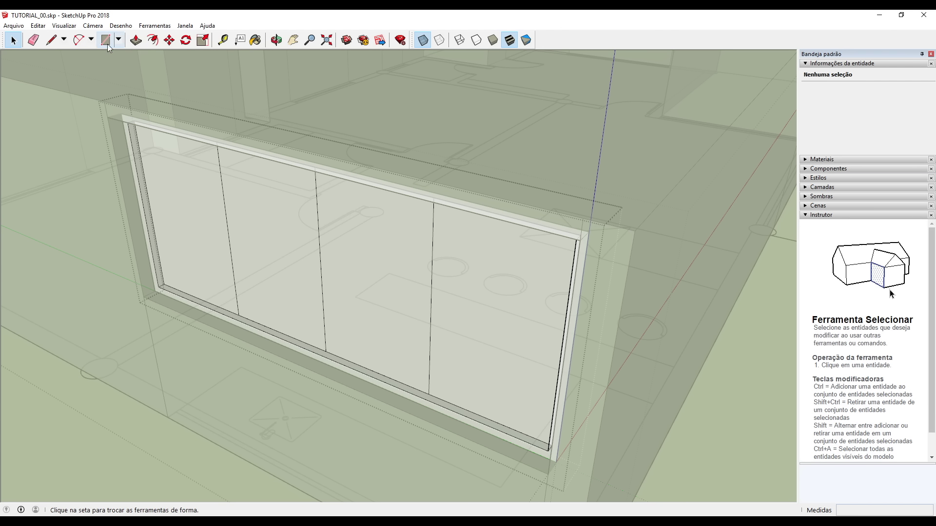
# Offset the outlines of the first and second window panels from the left inward by 0,03 m.
pyautogui.click(152, 40)
pyautogui.click(219, 169)
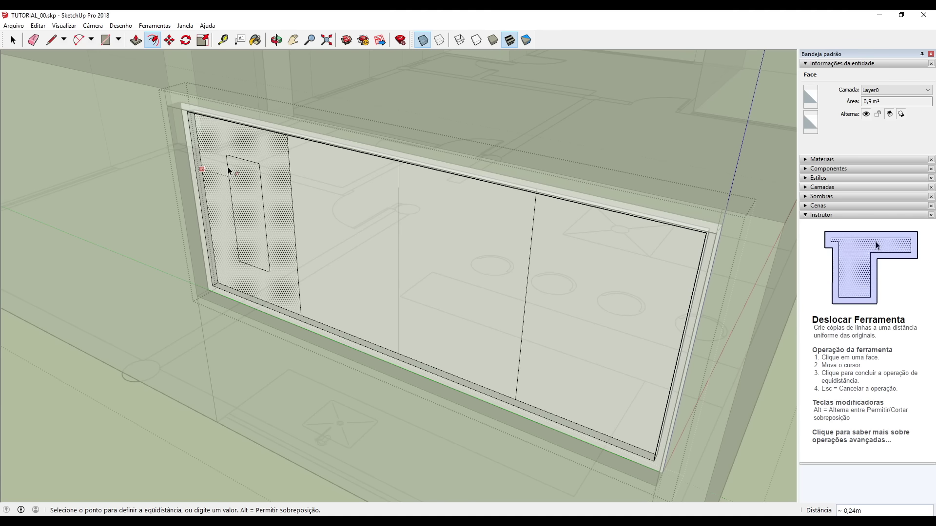
pyautogui.click(228, 168)
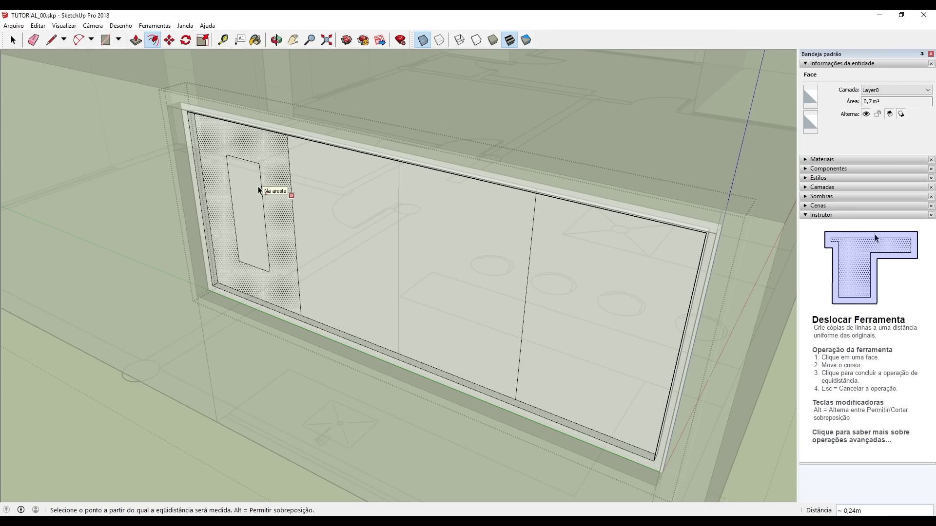
pyautogui.write('0,03')
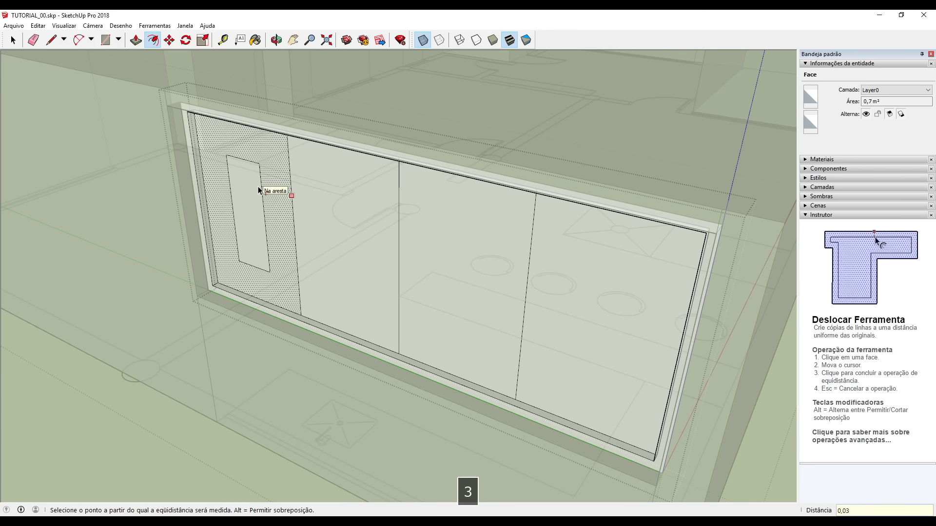
pyautogui.press('Return')
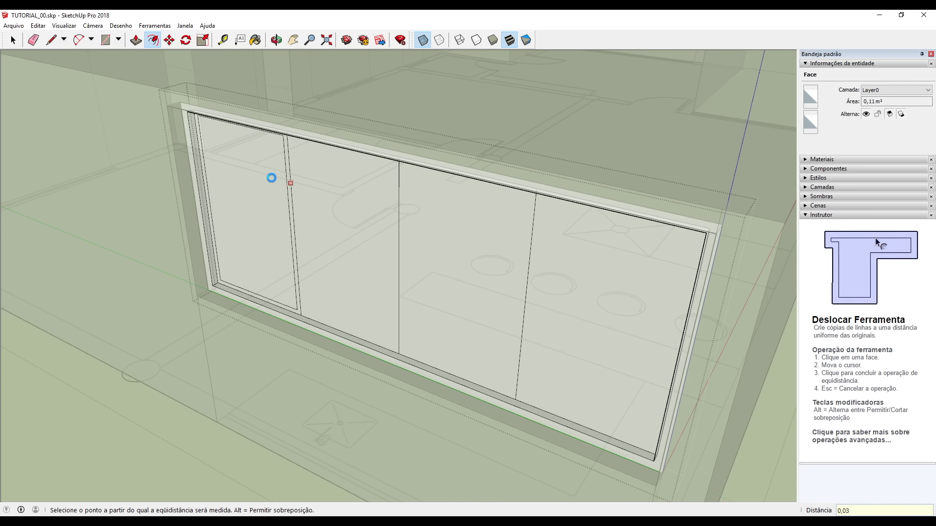
pyautogui.click(301, 187)
pyautogui.write('0,03')
pyautogui.press('Return')
# Offset the outlines of the third and fourth window panels inward by 0,03 m.
pyautogui.press('space')
pyautogui.click(428, 235)
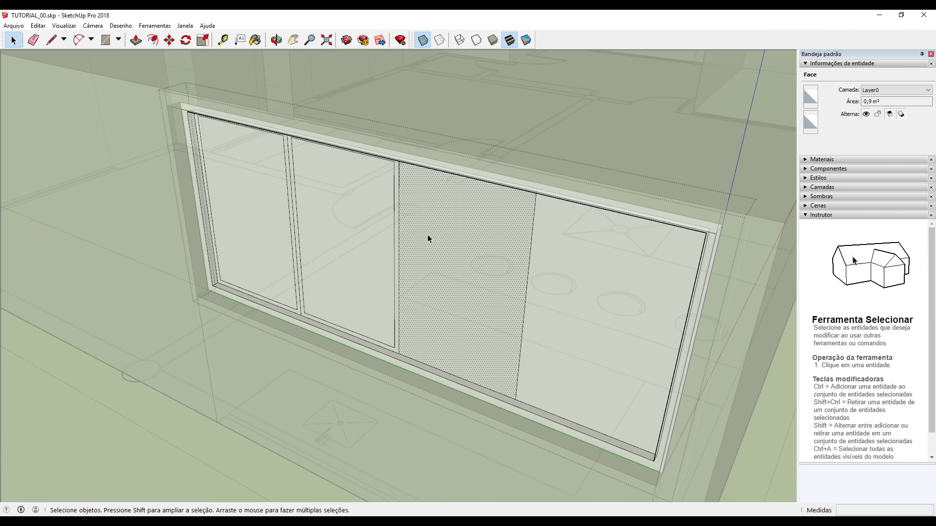
pyautogui.click(152, 40)
pyautogui.click(404, 200)
pyautogui.write('0,03')
pyautogui.press('Return')
pyautogui.press('space')
pyautogui.click(580, 263)
pyautogui.click(152, 40)
pyautogui.doubleClick(553, 234)
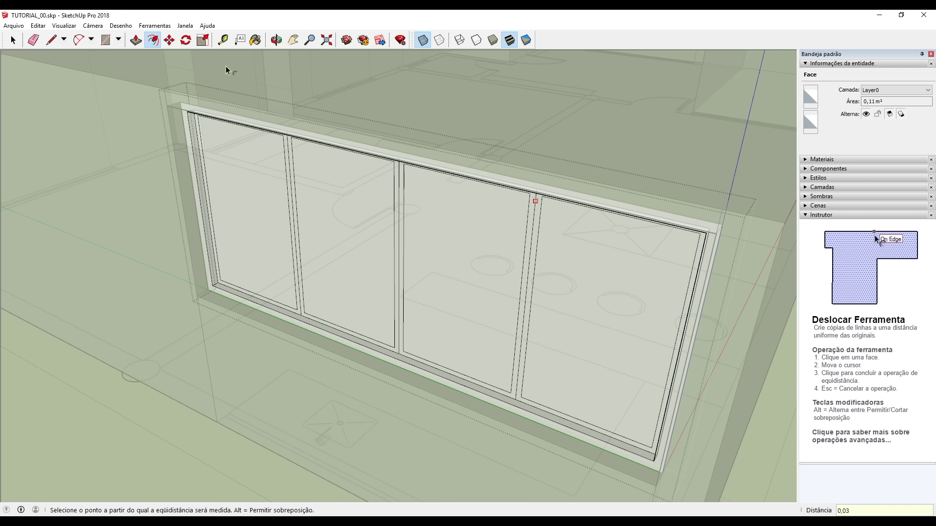
# Erase the dividing lines in the middle of the strips between neighbouring window panels.
pyautogui.click(33, 41)
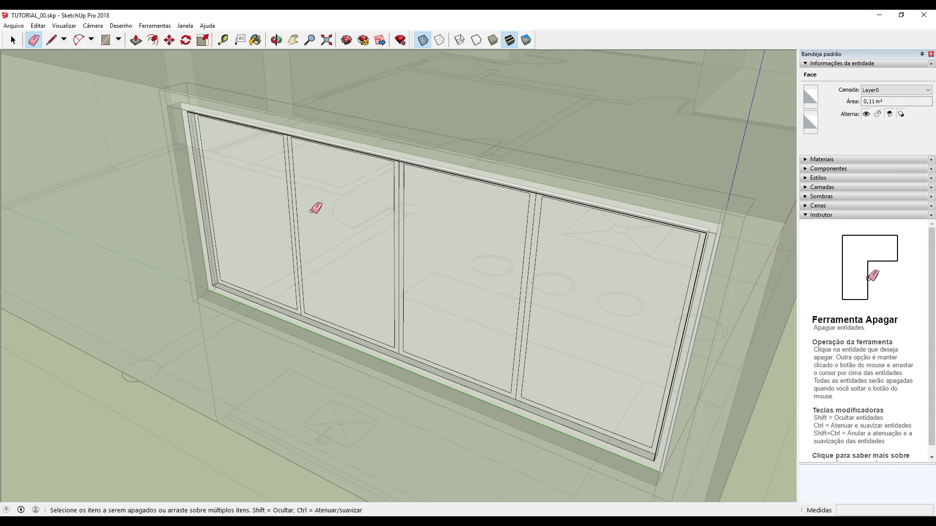
pyautogui.click(399, 235)
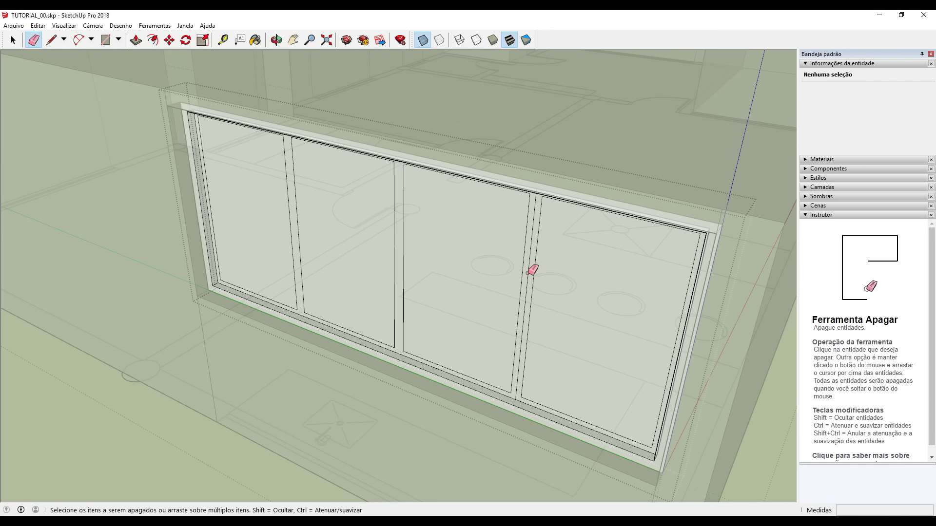
pyautogui.moveTo(529, 272); pyautogui.dragTo(522, 281)
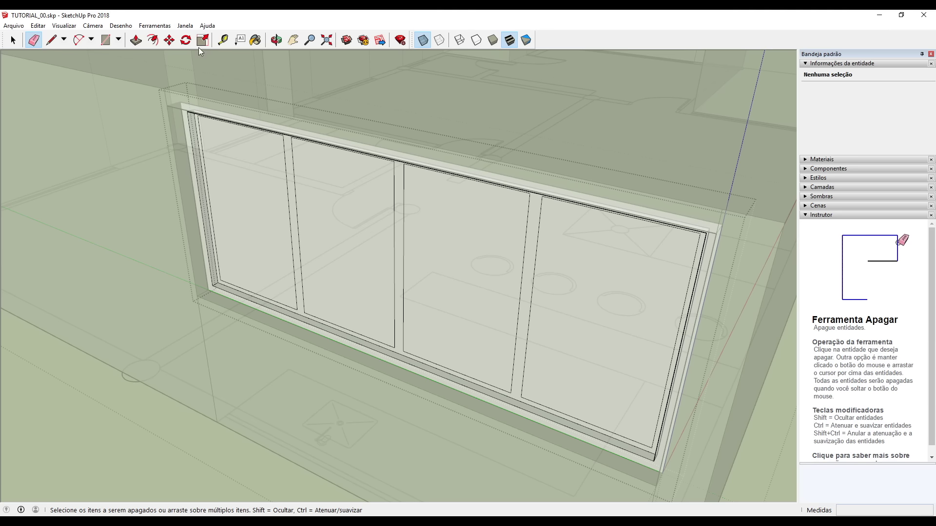
# Push the four inner glass panes 0,05 m inward from their frames with Push/Pull.
pyautogui.click(136, 40)
pyautogui.click(245, 223)
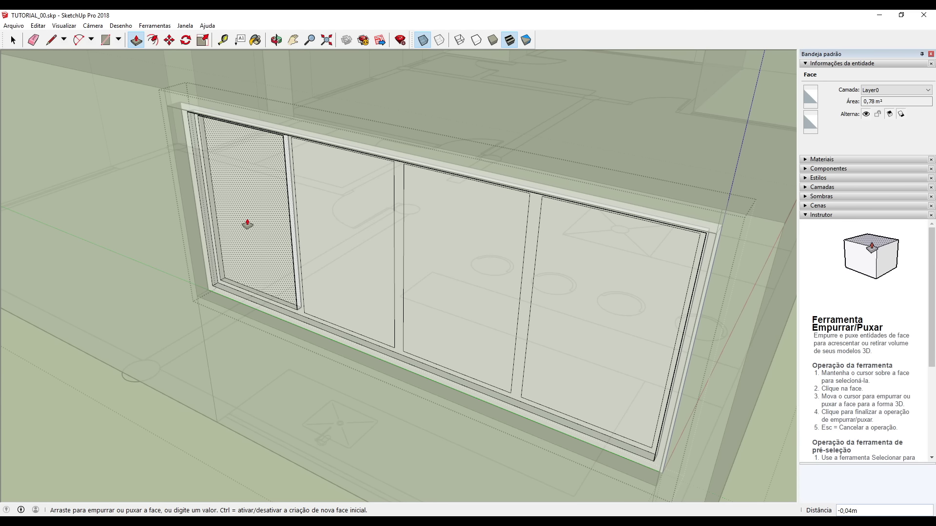
pyautogui.click(247, 224)
pyautogui.write('0,05')
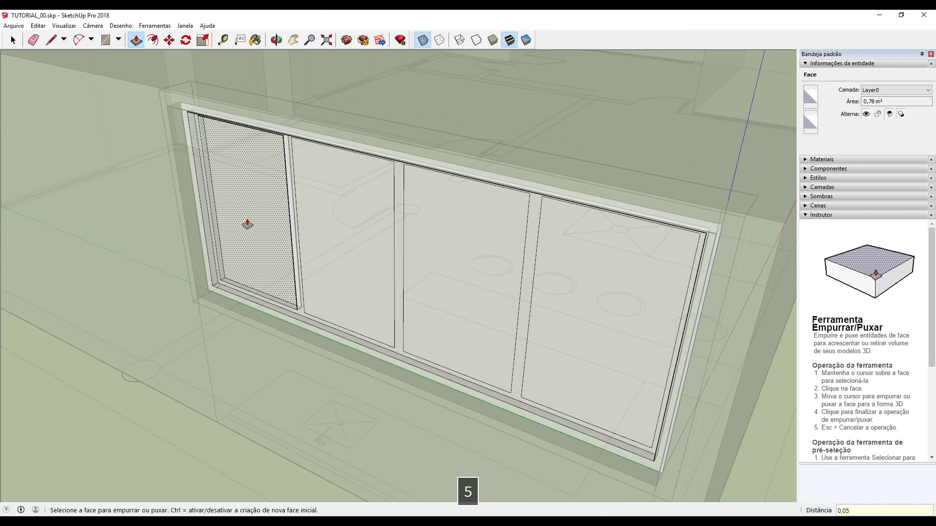
pyautogui.press('Return')
pyautogui.click(360, 268)
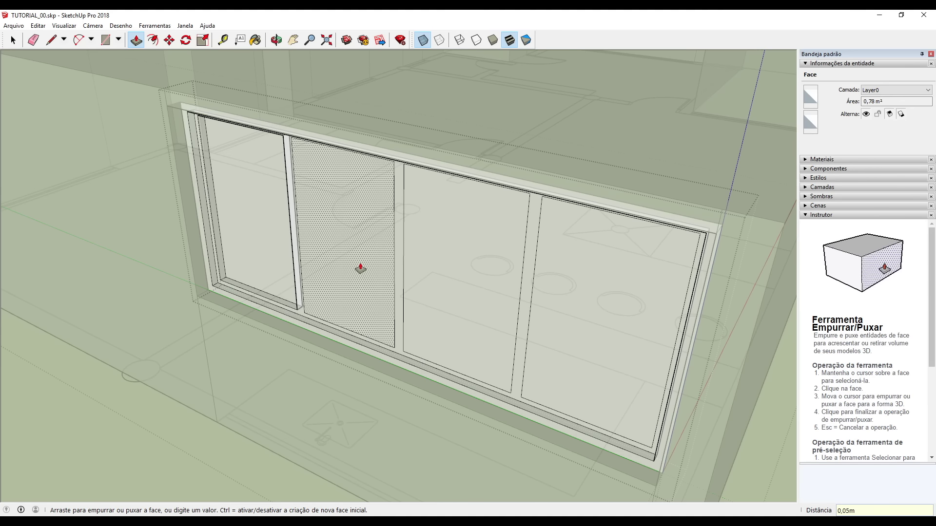
pyautogui.click(360, 268)
pyautogui.scroll(-3, 518, 340)
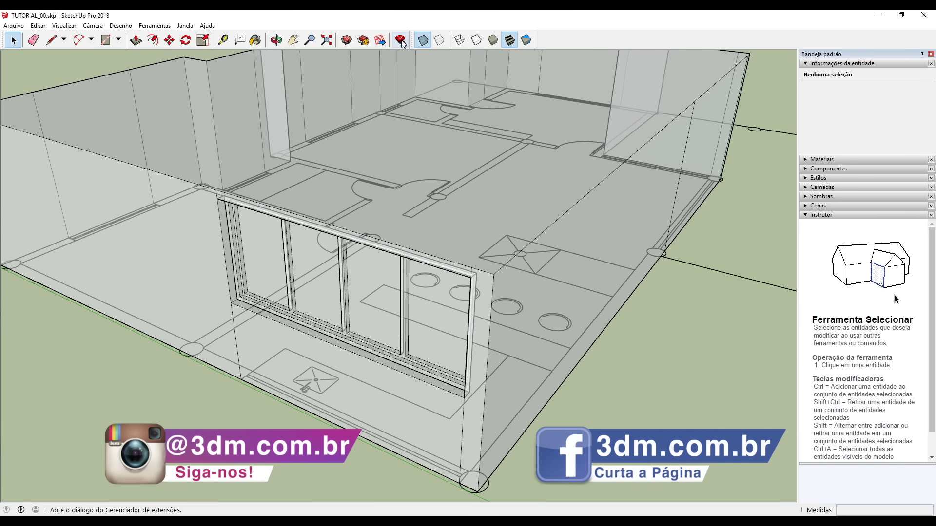
# Turn off X-ray display to show the house and its four-panel window with solid faces.
pyautogui.click(422, 40)
pyautogui.moveTo(403, 246); pyautogui.dragTo(393, 203, button='middle')
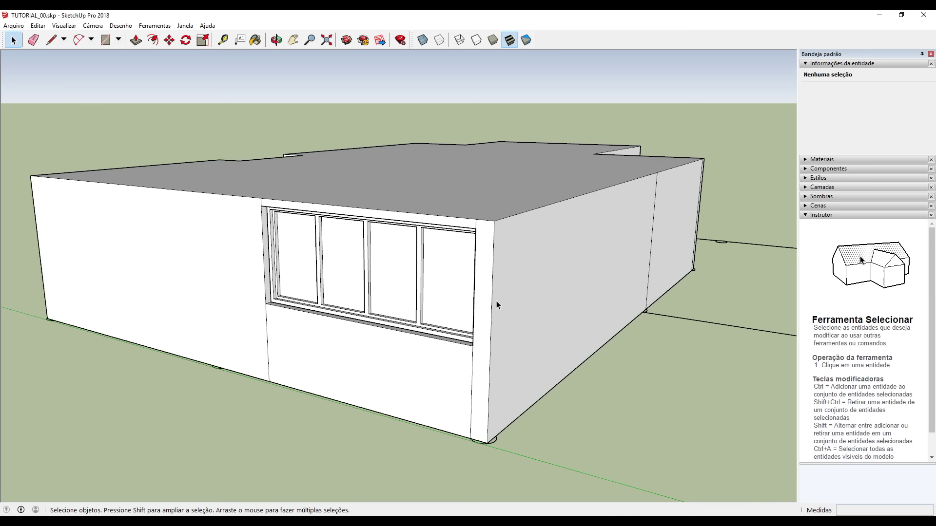
pyautogui.doubleClick(334, 291)
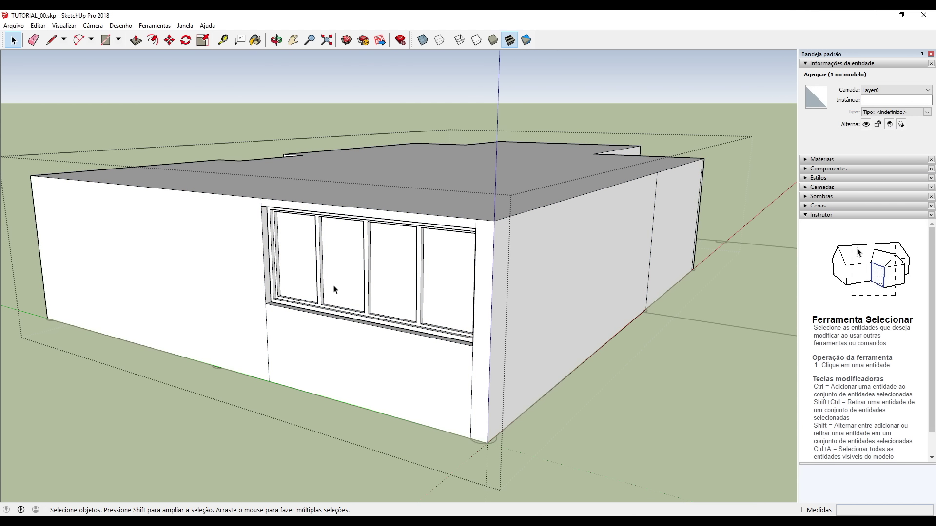
pyautogui.click(333, 291)
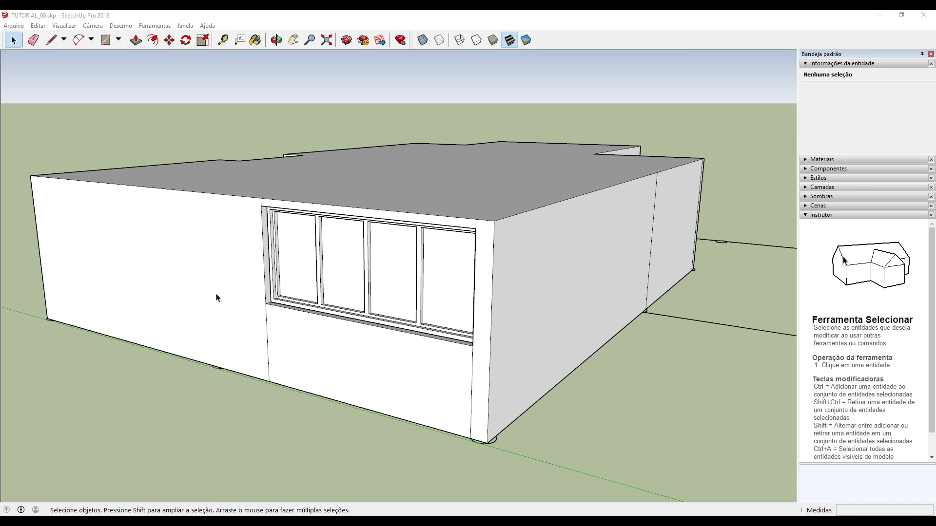
# Model framed window panels in the remaining wall openings with Offset and Push/Pull.
pyautogui.moveTo(183, 312); pyautogui.dragTo(445, 286, button='middle')
pyautogui.press('m')
pyautogui.scroll(1, 446, 199)
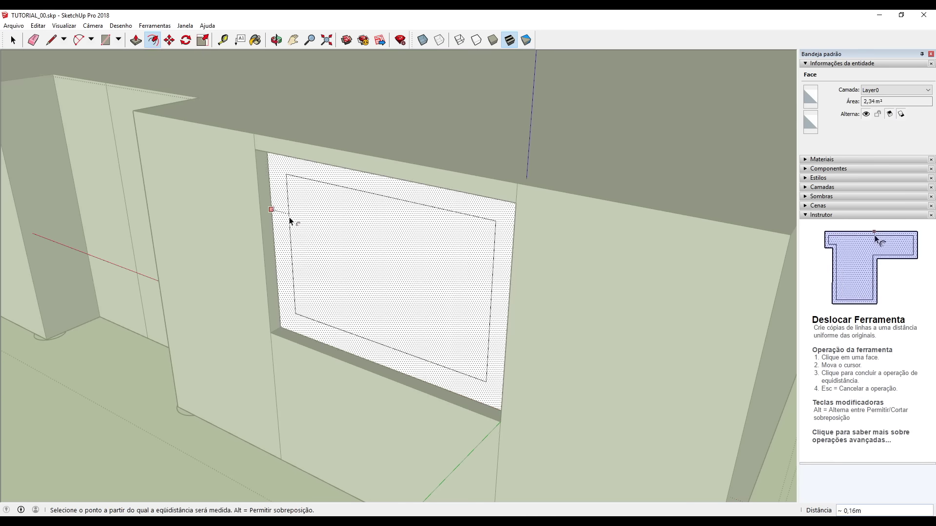
pyautogui.press('p')
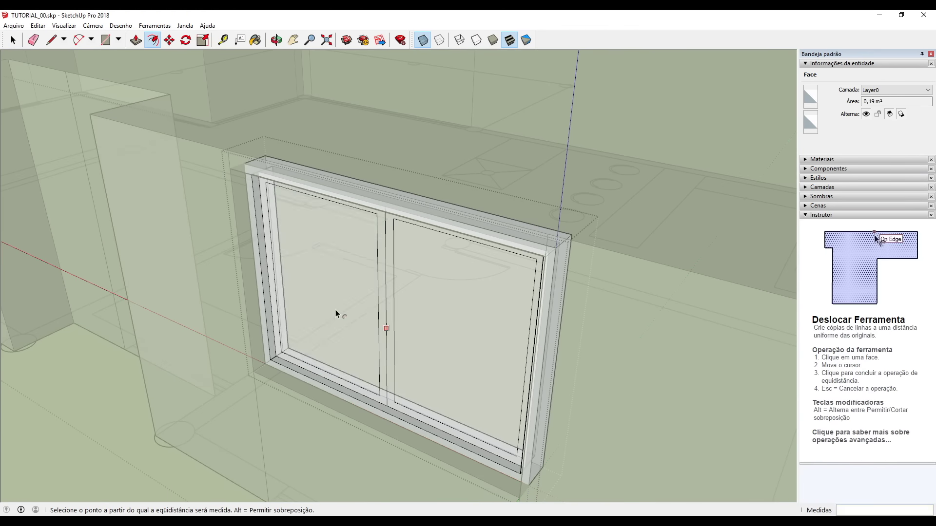
pyautogui.press('p')
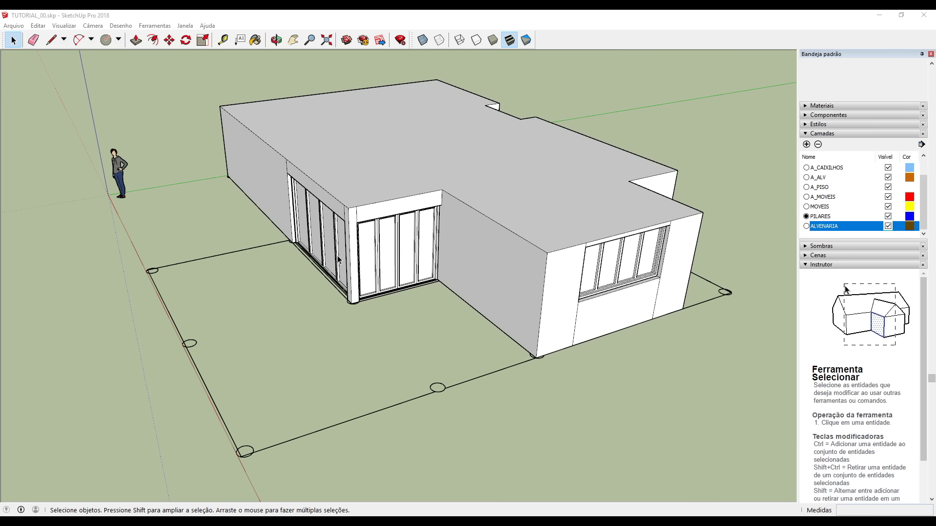
# Assign the house's wall group to the ALVENARIA layer and hide that layer.
pyautogui.click(511, 159)
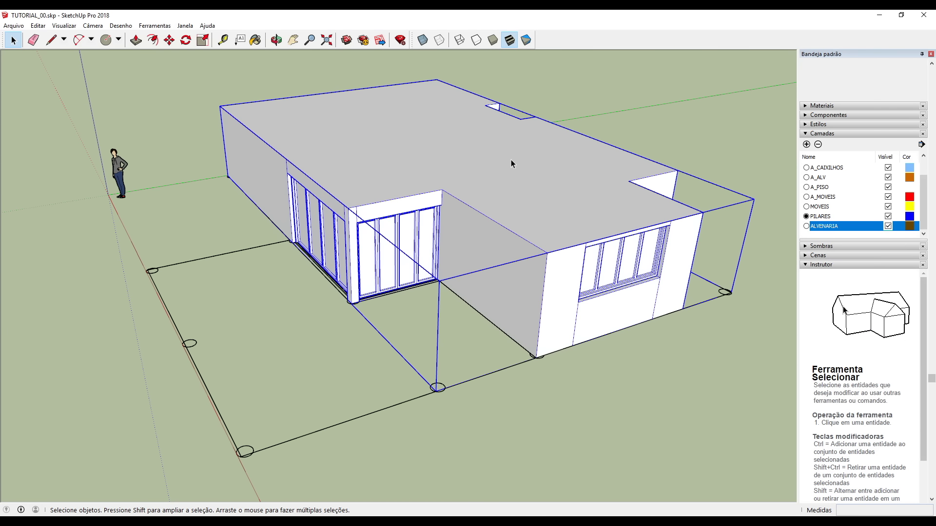
pyautogui.scroll(2, 872, 145)
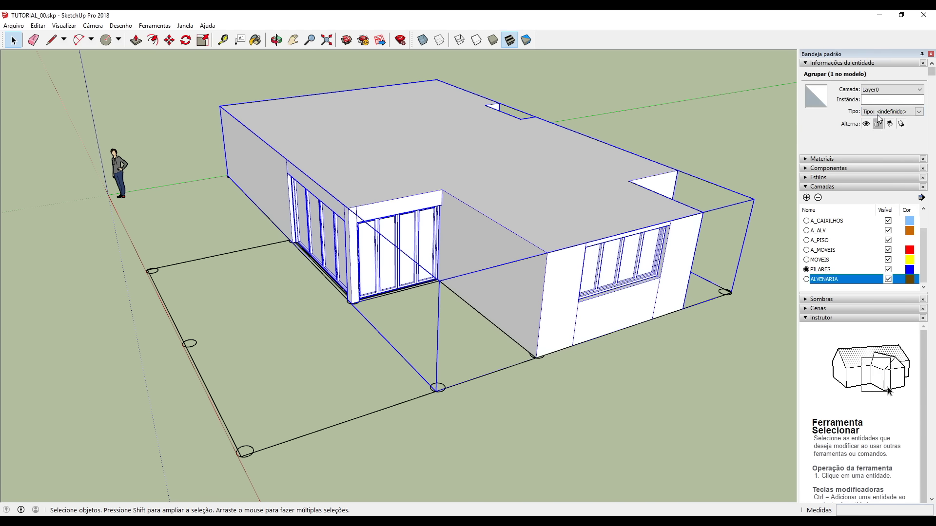
pyautogui.click(885, 88)
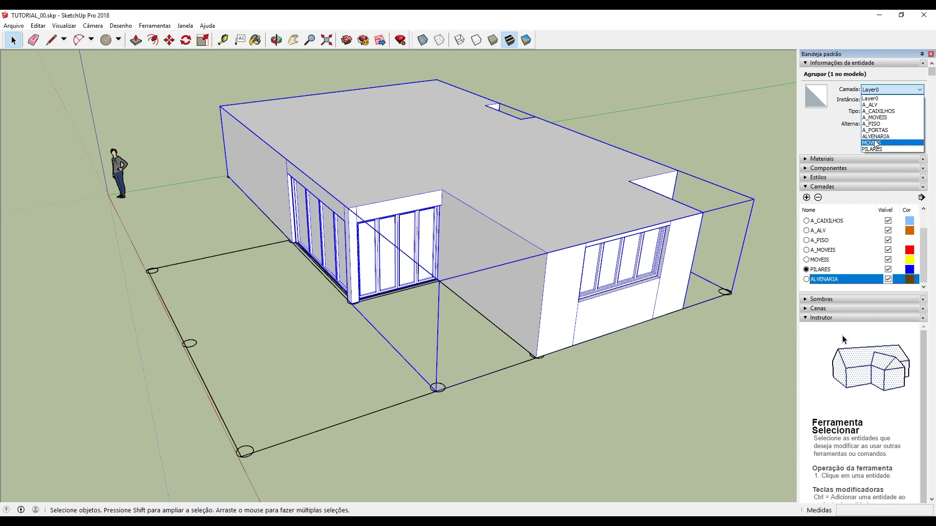
pyautogui.click(876, 137)
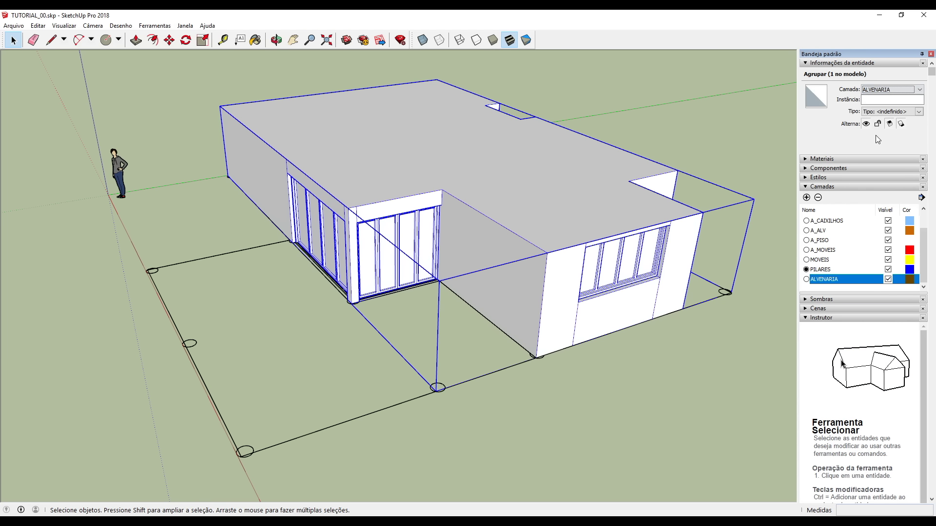
pyautogui.click(888, 279)
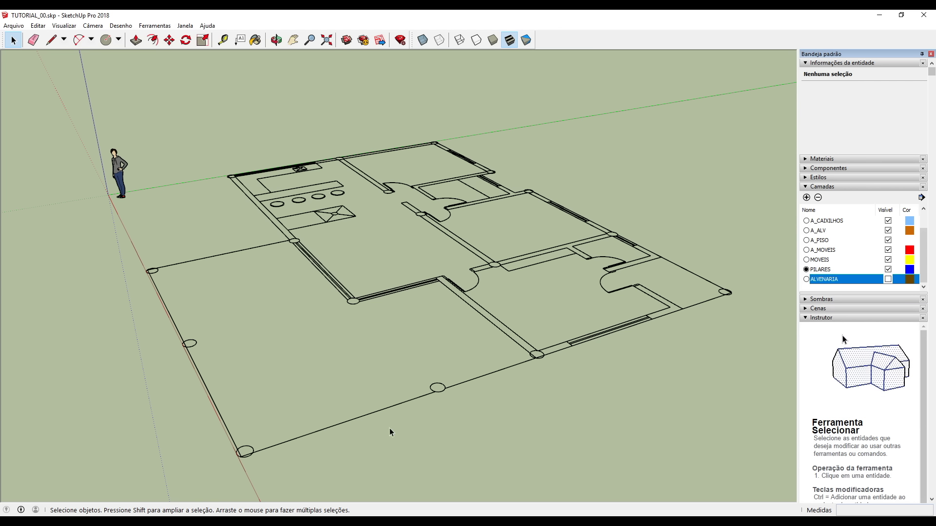
# Draw a circle of 0,15 m radius over the free-standing column outline on the plan's outer edge line.
pyautogui.scroll(5, 437, 393)
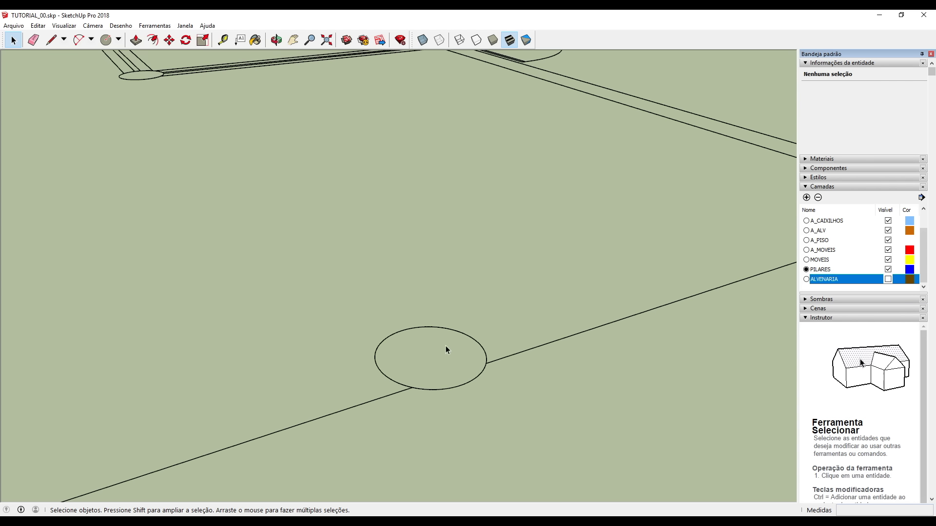
pyautogui.click(118, 39)
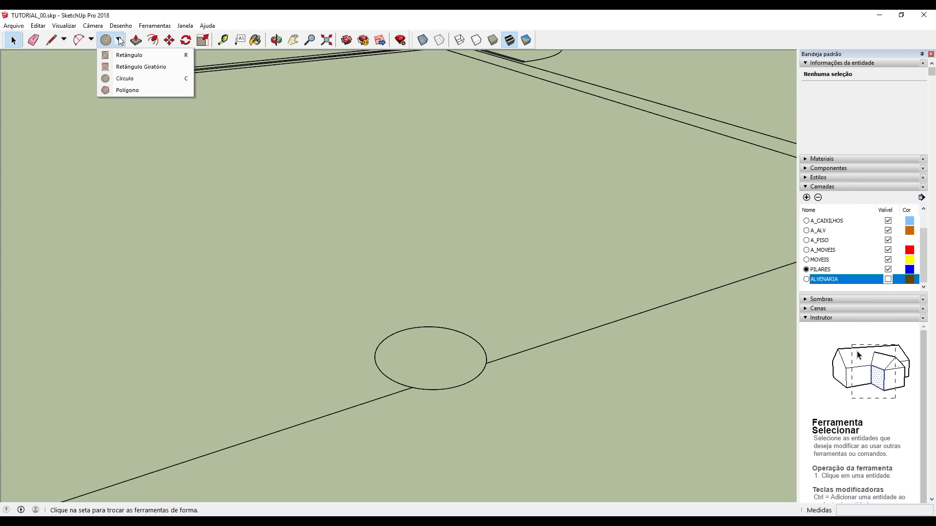
pyautogui.click(123, 55)
pyautogui.click(118, 39)
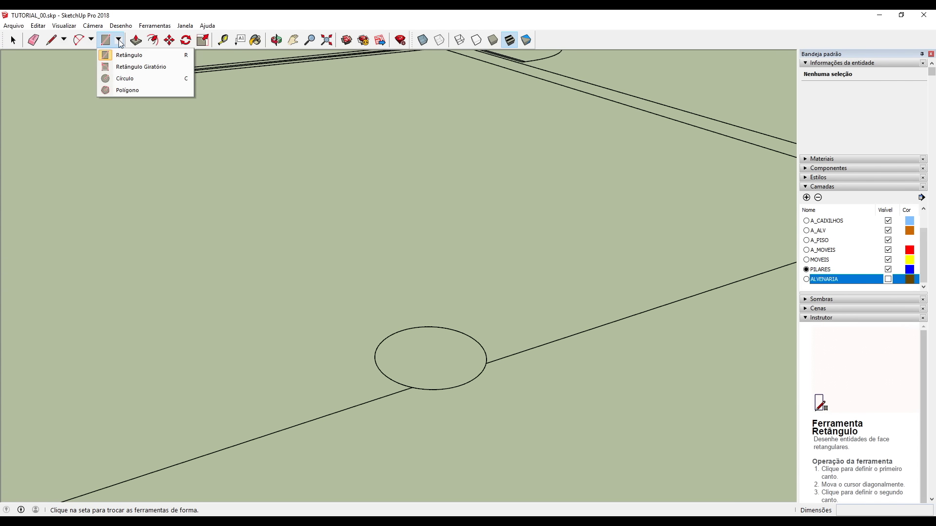
pyautogui.click(123, 78)
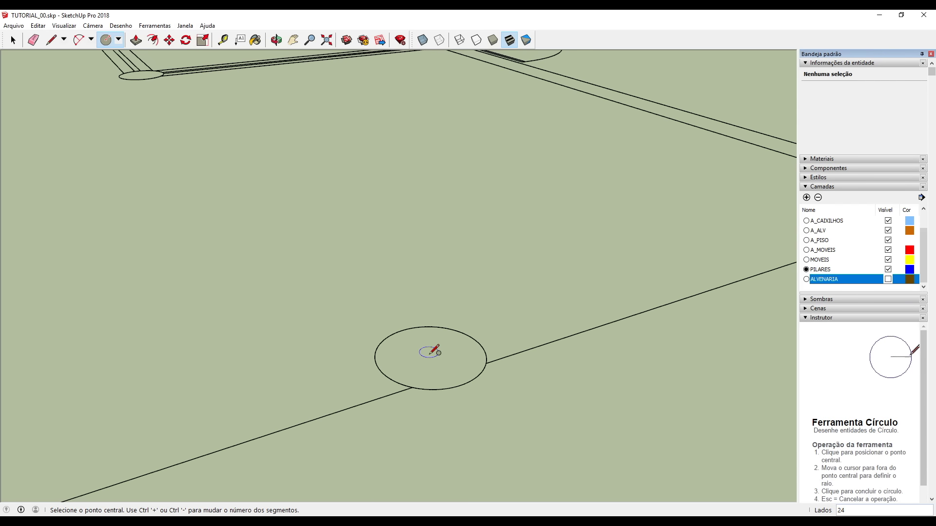
pyautogui.scroll(-4, 430, 351)
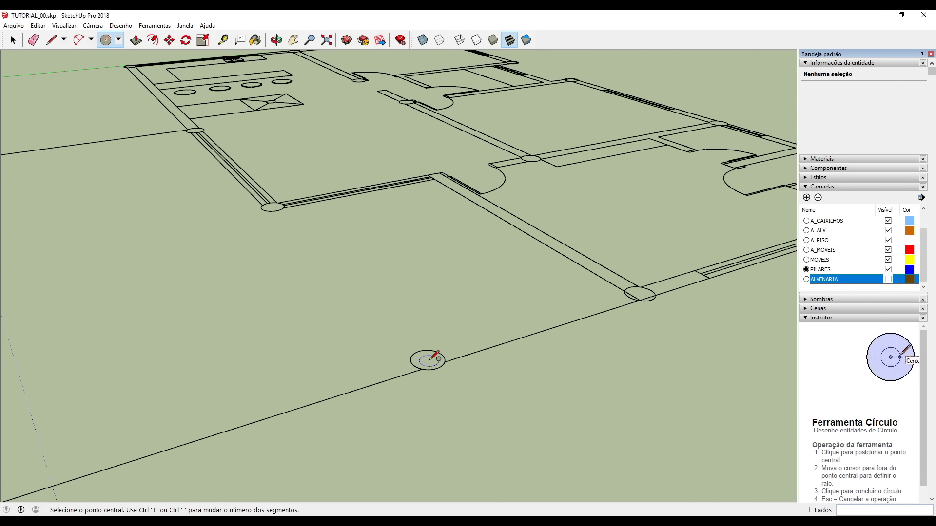
pyautogui.scroll(2, 429, 360)
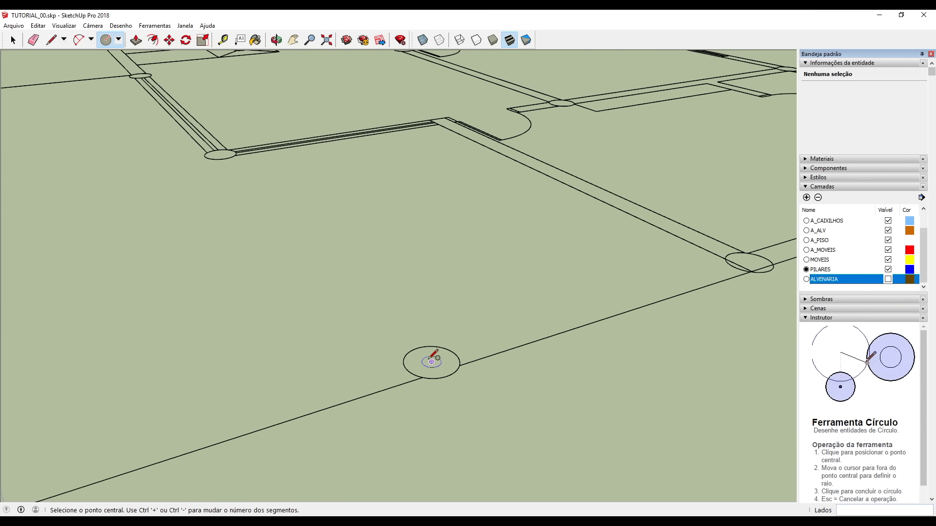
pyautogui.click(431, 362)
pyautogui.click(434, 346)
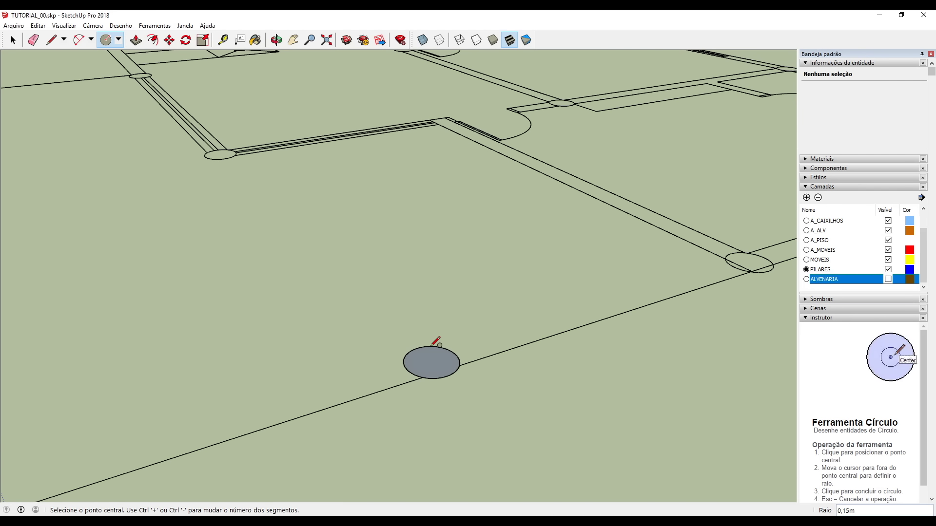
pyautogui.press('space')
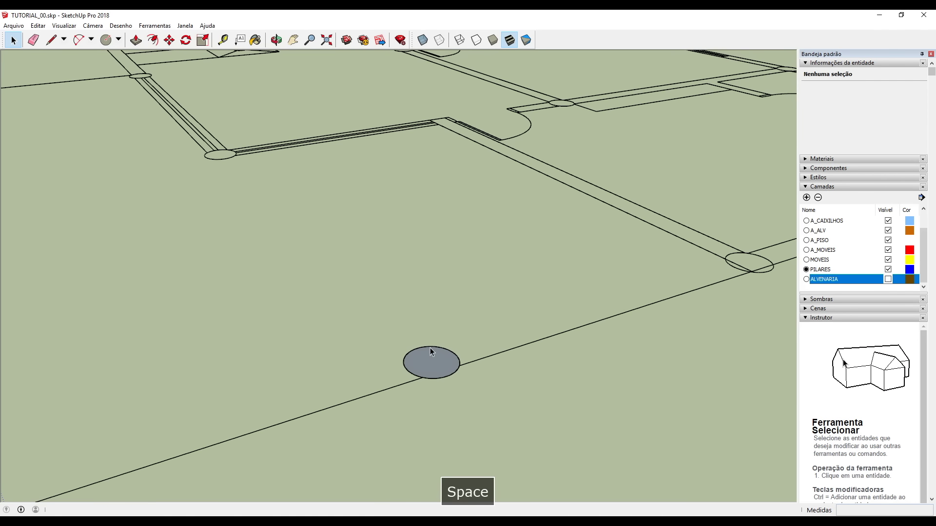
# Make the column circle's face and edge a component with the definition name PILAR 1.
pyautogui.click(430, 365)
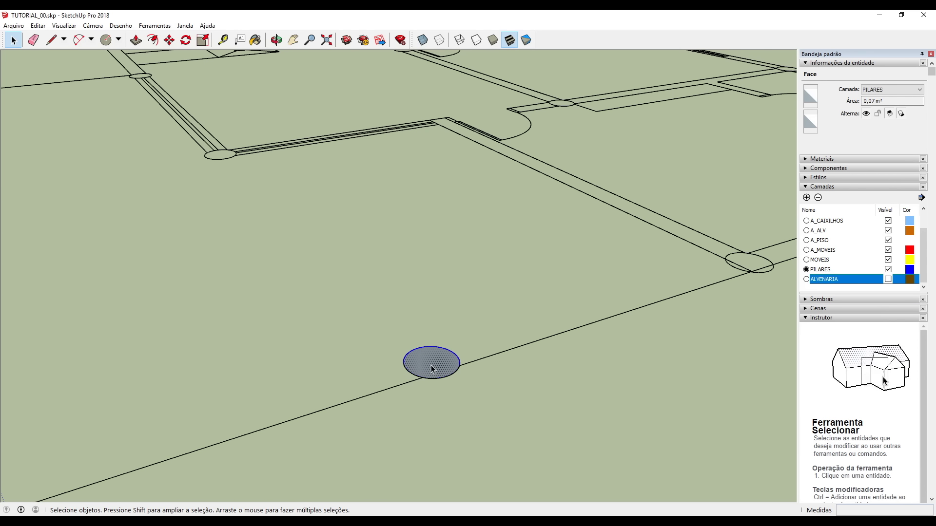
pyautogui.doubleClick(431, 369)
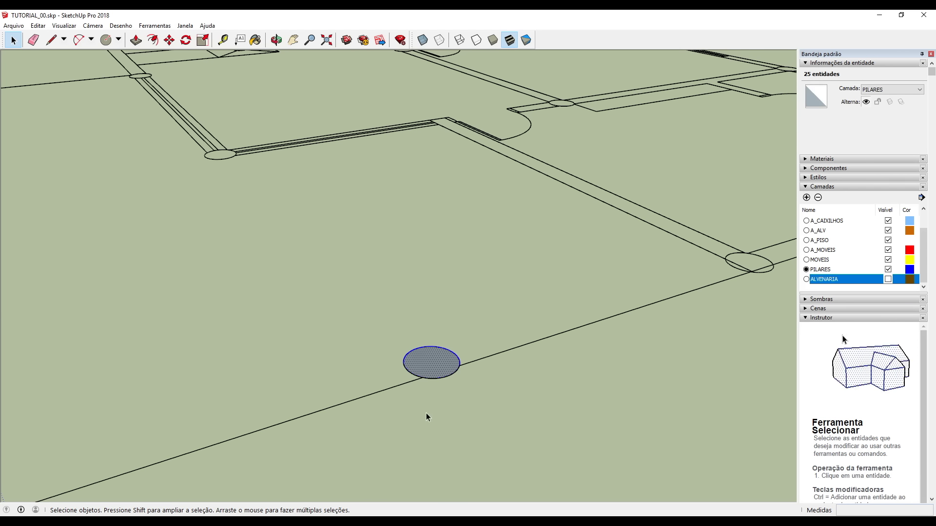
pyautogui.scroll(-4, 439, 410)
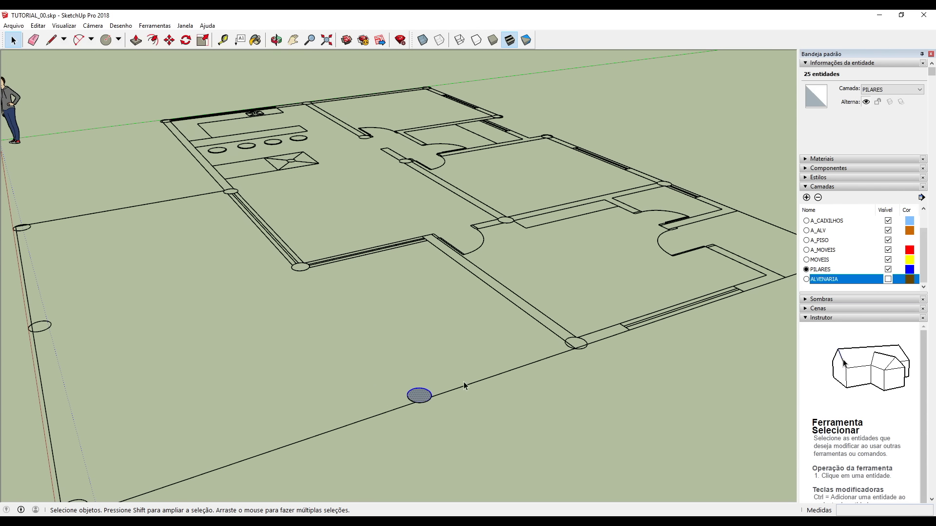
pyautogui.scroll(5, 410, 414)
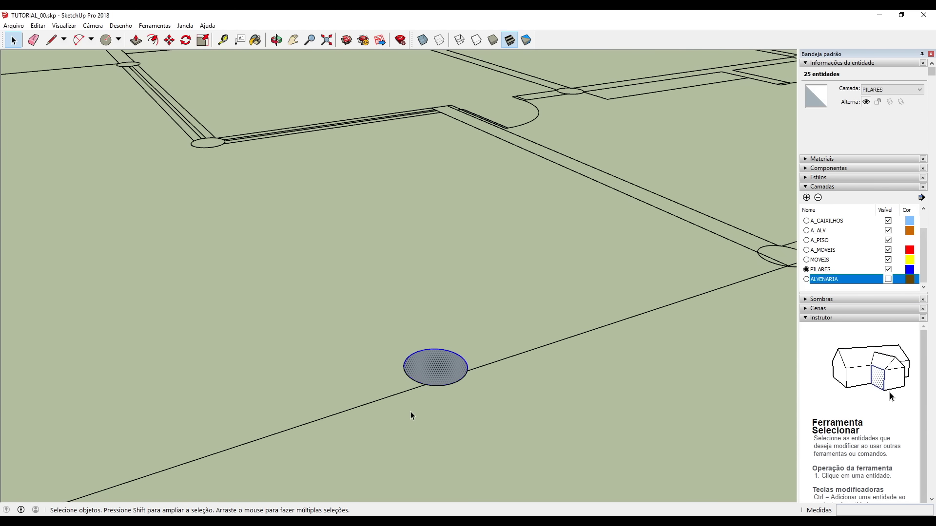
pyautogui.rightClick(433, 361)
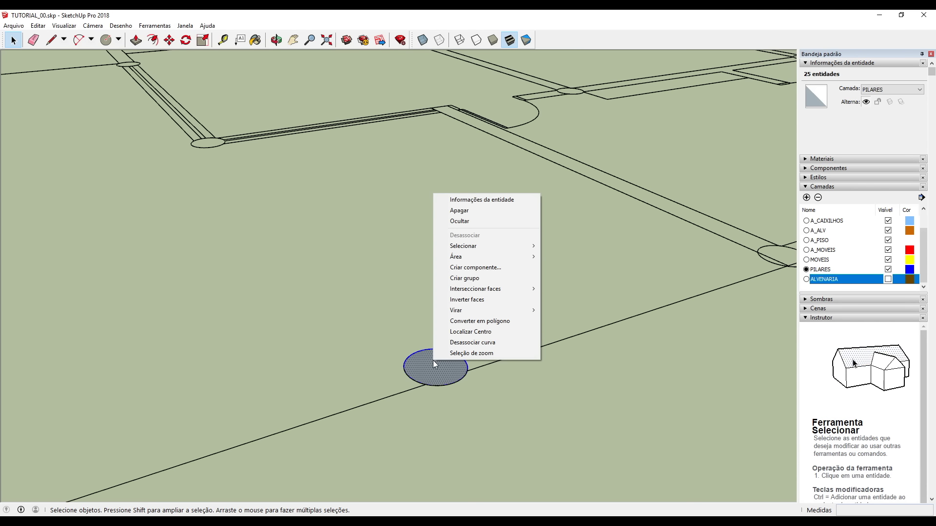
pyautogui.click(474, 268)
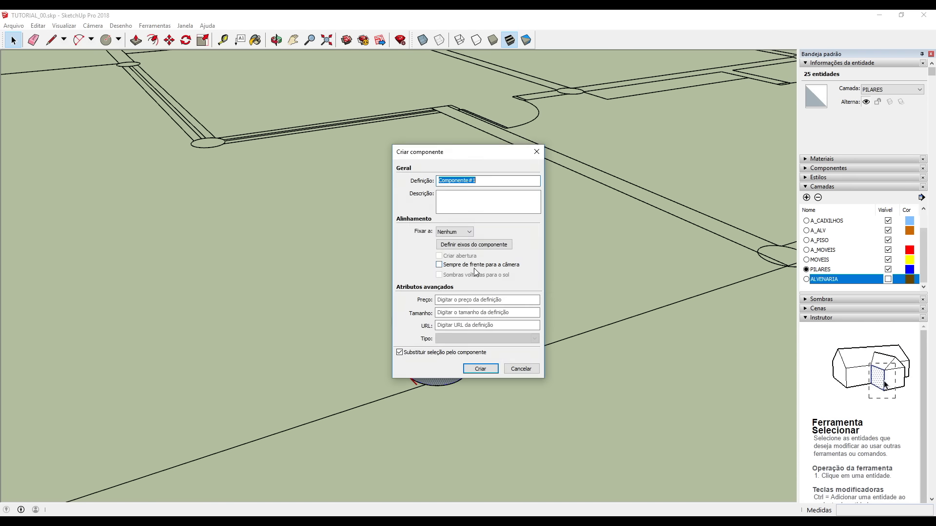
pyautogui.press('capslock')
pyautogui.write('PILAR 1')
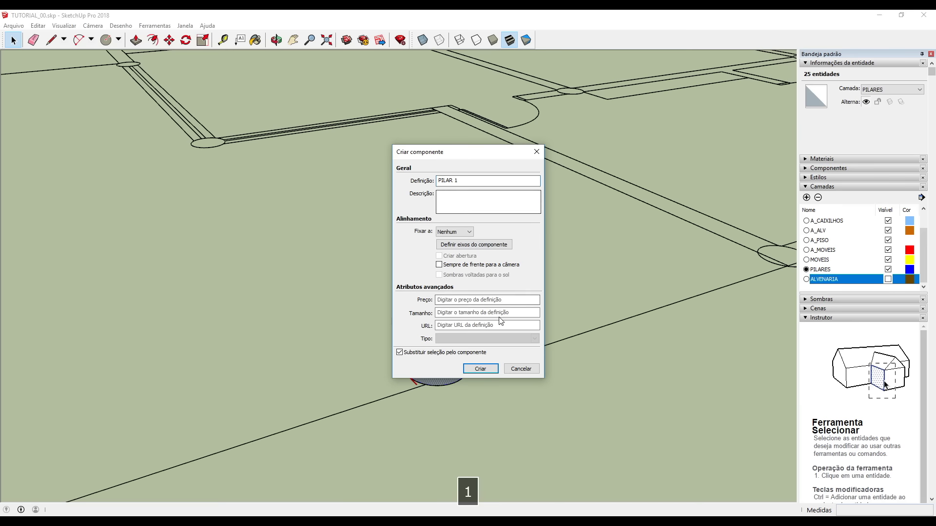
pyautogui.click(481, 369)
# Copy the PILAR 1 component by its centre onto the column outline at the adjacent wall corner, 2,50 m away.
pyautogui.scroll(-5, 490, 375)
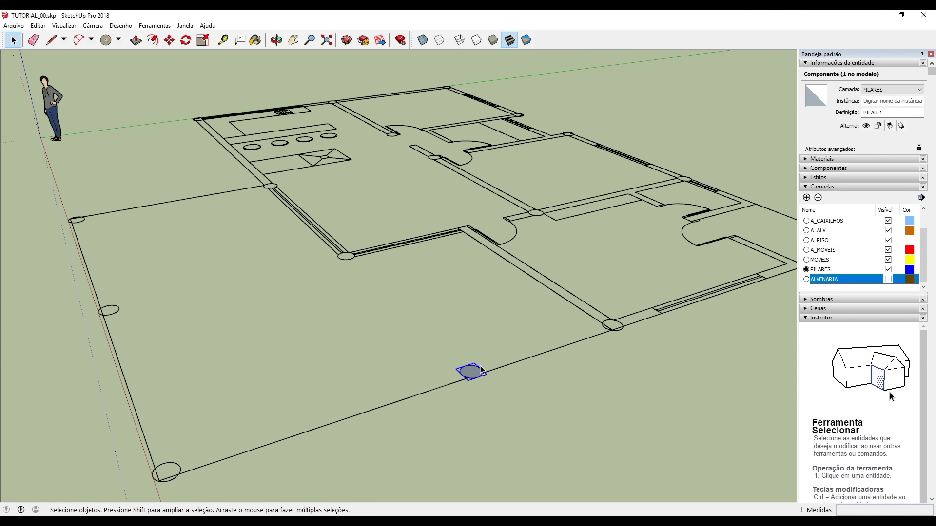
pyautogui.scroll(-1, 439, 405)
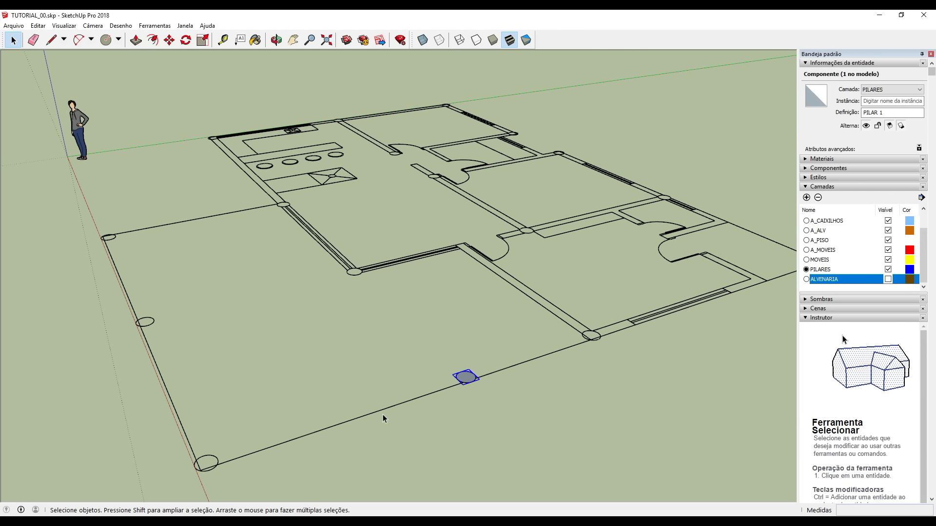
pyautogui.scroll(-1, 385, 413)
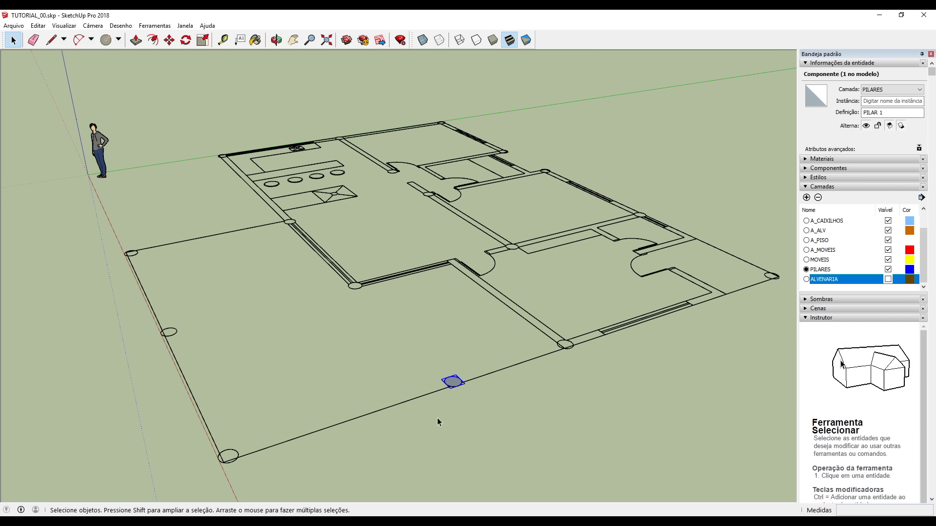
pyautogui.scroll(3, 458, 383)
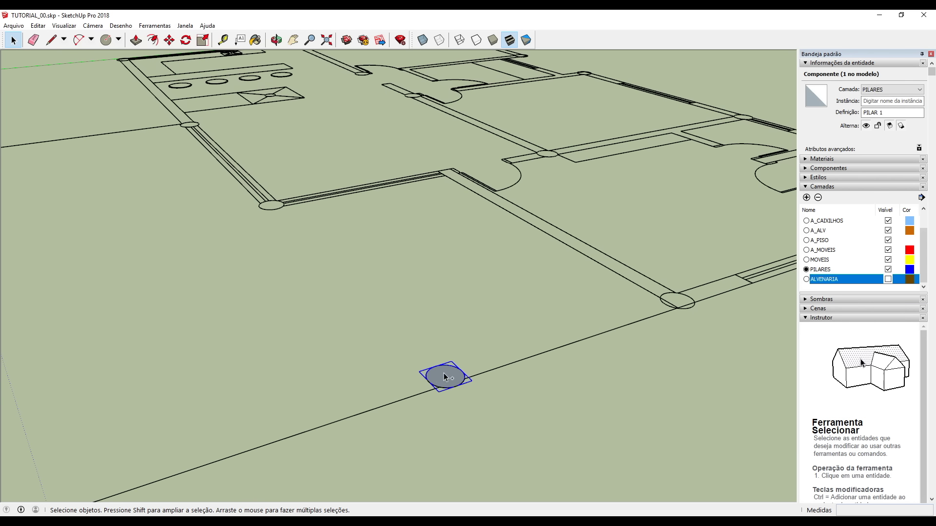
pyautogui.press('m')
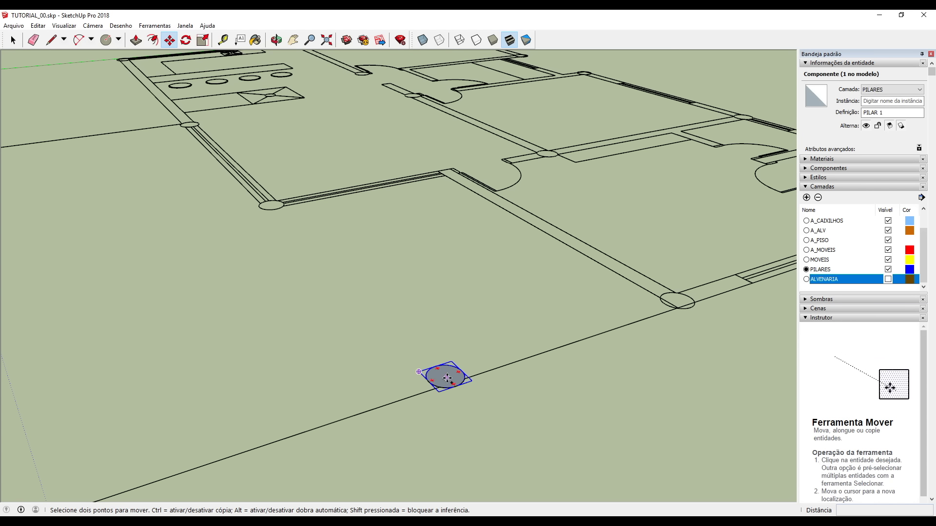
pyautogui.scroll(-2, 393, 392)
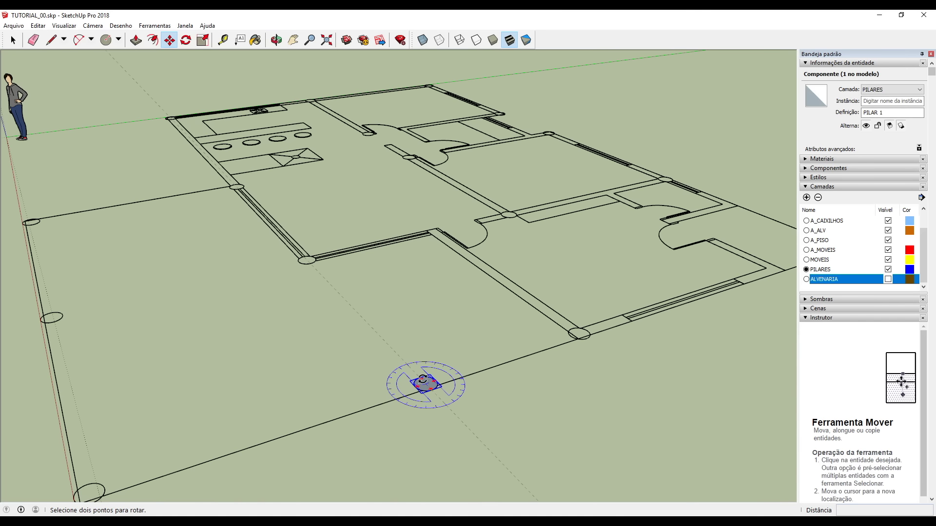
pyautogui.scroll(3, 428, 384)
pyautogui.scroll(1, 427, 371)
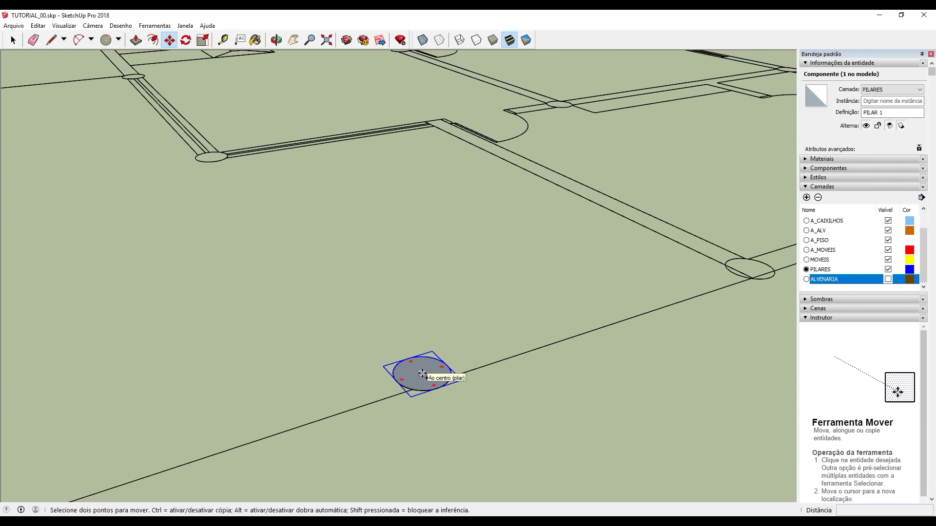
pyautogui.press('ctrl')
pyautogui.click(422, 373)
pyautogui.scroll(-4, 469, 411)
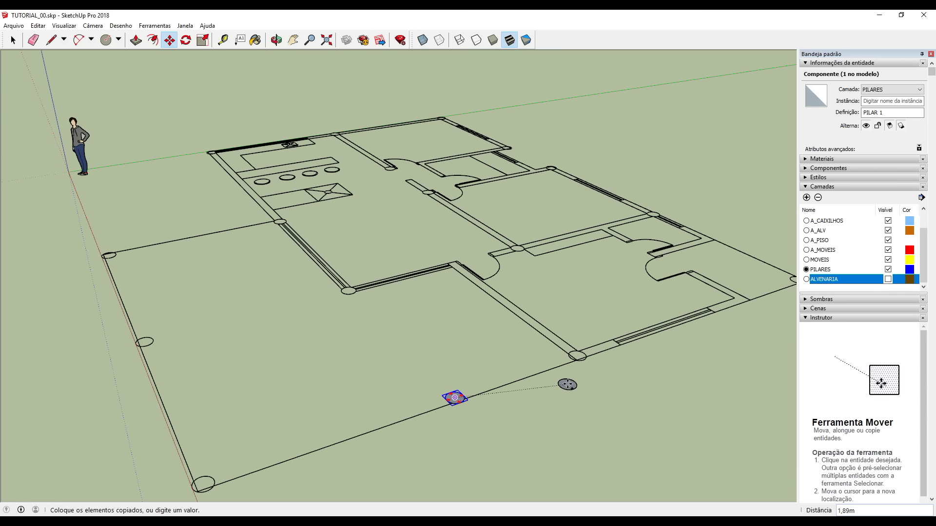
pyautogui.scroll(4, 588, 372)
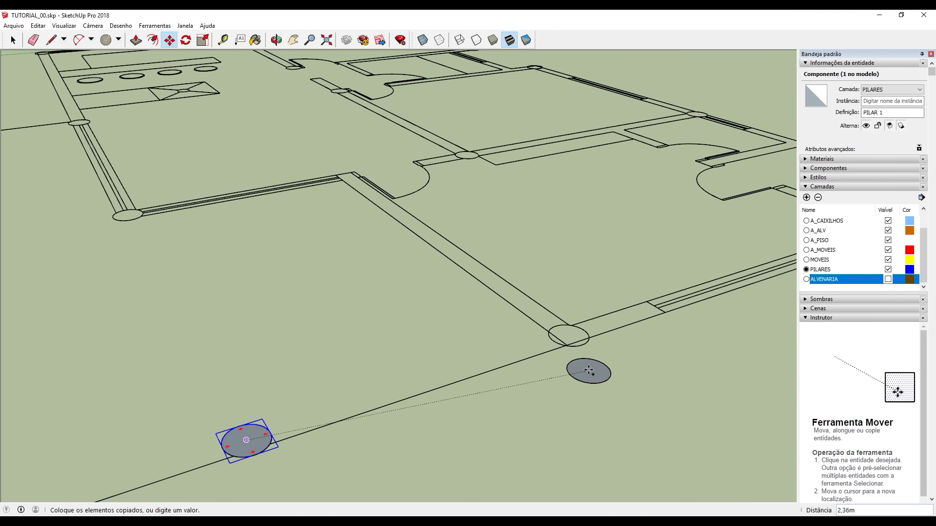
pyautogui.click(569, 335)
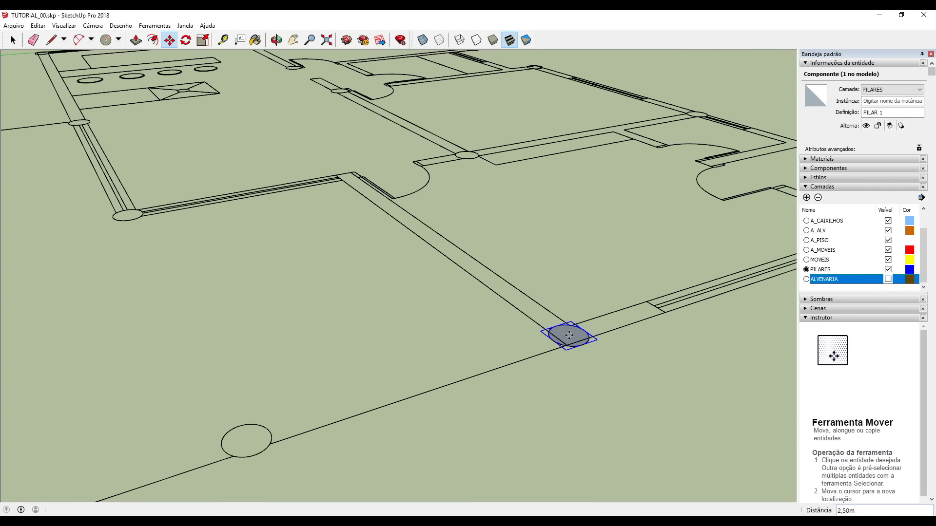
# Copy the column by its centre 6,50 m onto the outline at the terrace's outer front corner.
pyautogui.click(570, 336)
pyautogui.click(246, 441)
pyautogui.scroll(-5, 569, 335)
pyautogui.click(608, 341)
pyautogui.click(205, 479)
pyautogui.scroll(4, 205, 478)
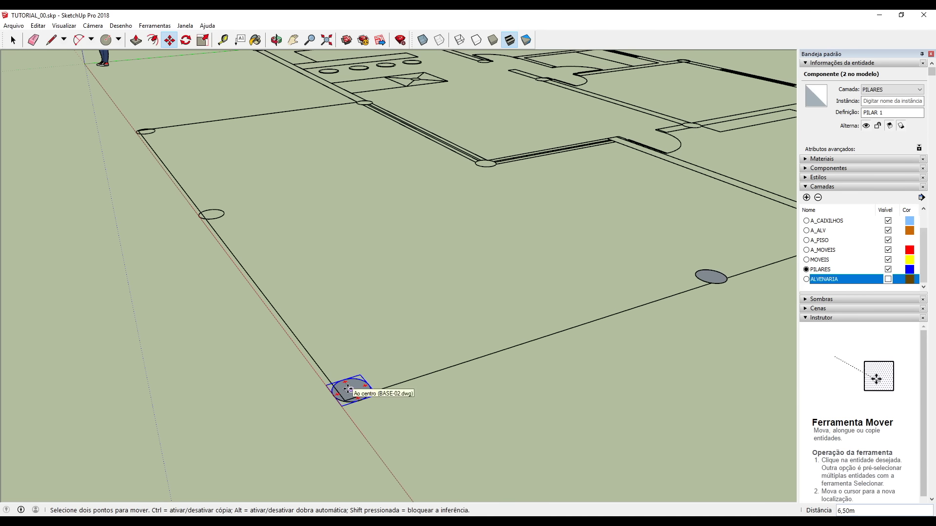
# Copy the column by its centre onto the outlines along the terrace's side edge and where that terrace meets the house wall.
pyautogui.click(351, 390)
pyautogui.press('ctrl')
pyautogui.scroll(4, 361, 293)
pyautogui.scroll(-5, 429, 261)
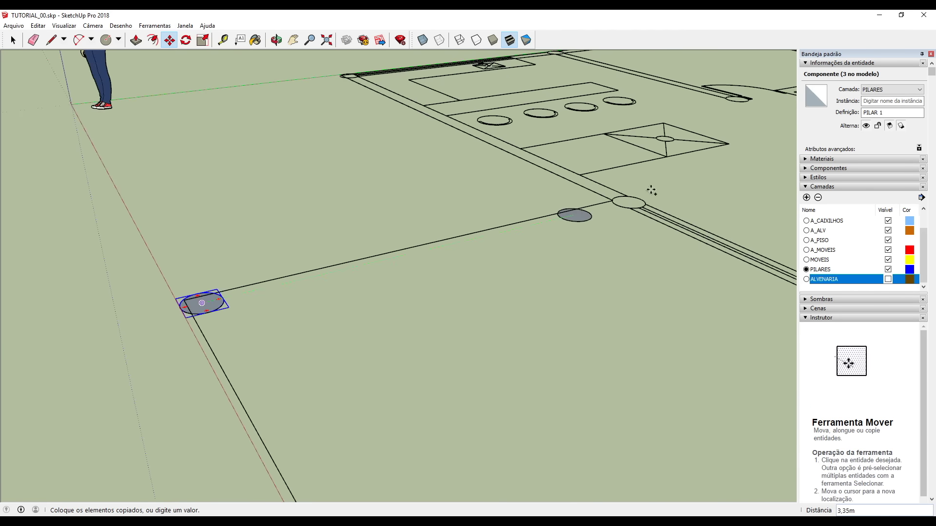
pyautogui.scroll(5, 572, 233)
pyautogui.click(573, 232)
pyautogui.press('ctrl')
pyautogui.click(573, 232)
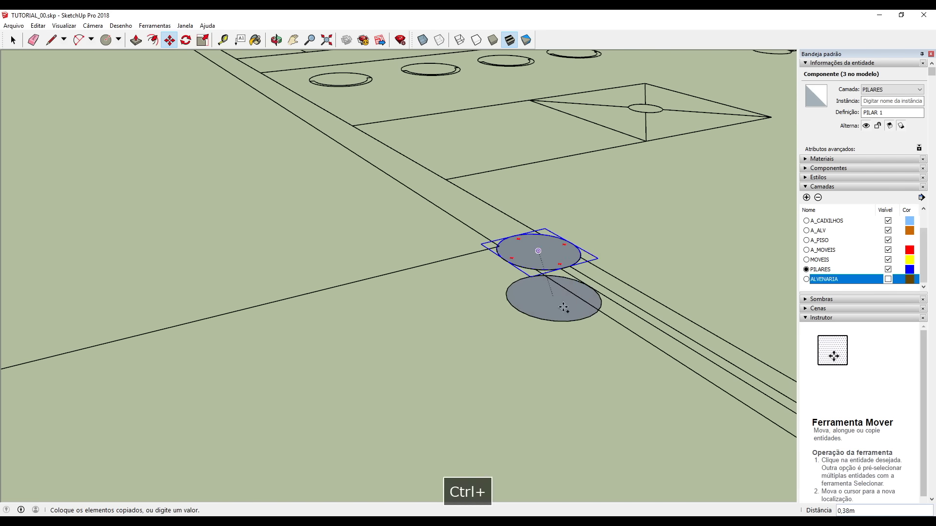
# Copy the column onto the outlines along the kitchen-side exterior wall and at its far corner near the green axis.
pyautogui.scroll(-5, 548, 290)
pyautogui.scroll(3, 374, 159)
pyautogui.click(360, 192)
pyautogui.scroll(5, 360, 214)
pyautogui.press('ctrl')
pyautogui.click(360, 239)
pyautogui.scroll(-4, 589, 256)
pyautogui.click(589, 256)
pyautogui.scroll(-3, 589, 256)
pyautogui.press('ctrl')
pyautogui.scroll(3, 587, 246)
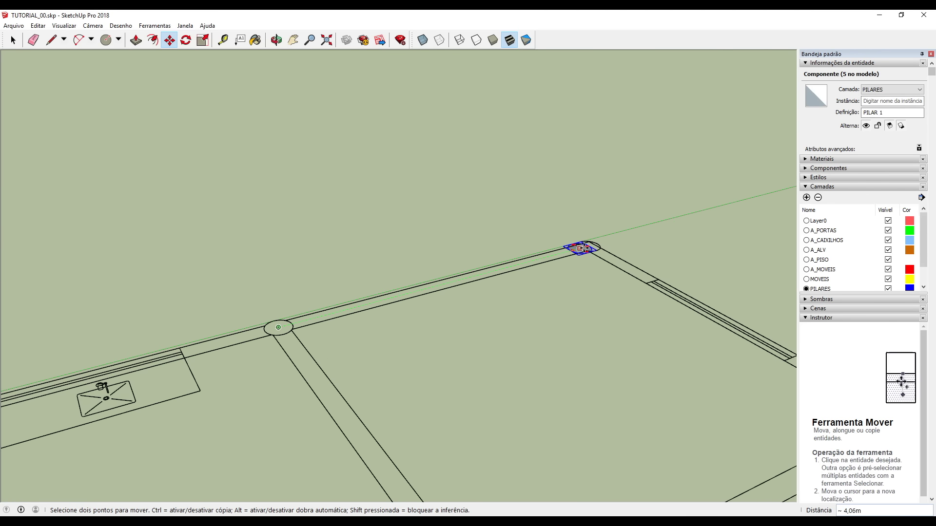
# Copy the column onto the remaining outlines along the rear exterior wall, ending at the plan's far corner.
pyautogui.scroll(-3, 580, 249)
pyautogui.click(449, 286)
pyautogui.scroll(3, 643, 352)
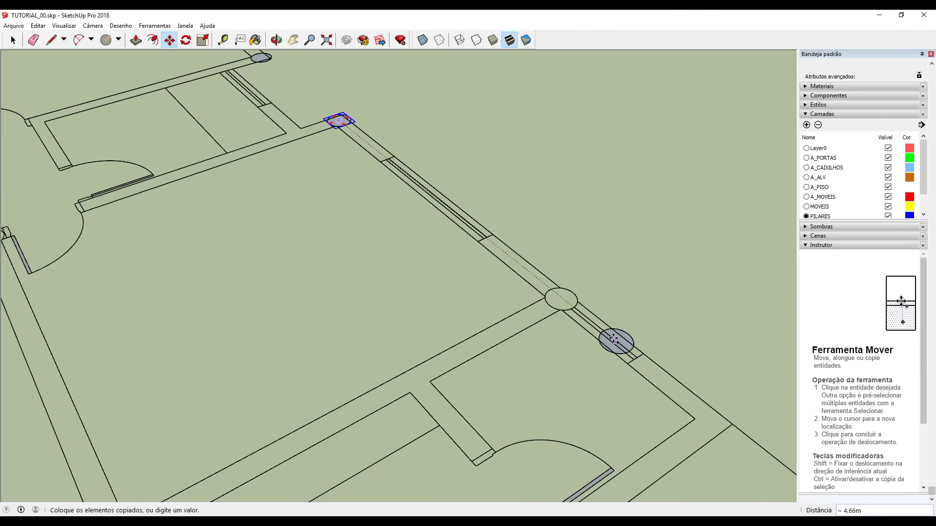
pyautogui.scroll(-6, 536, 277)
pyautogui.scroll(5, 472, 337)
pyautogui.press('space')
pyautogui.scroll(-5, 476, 312)
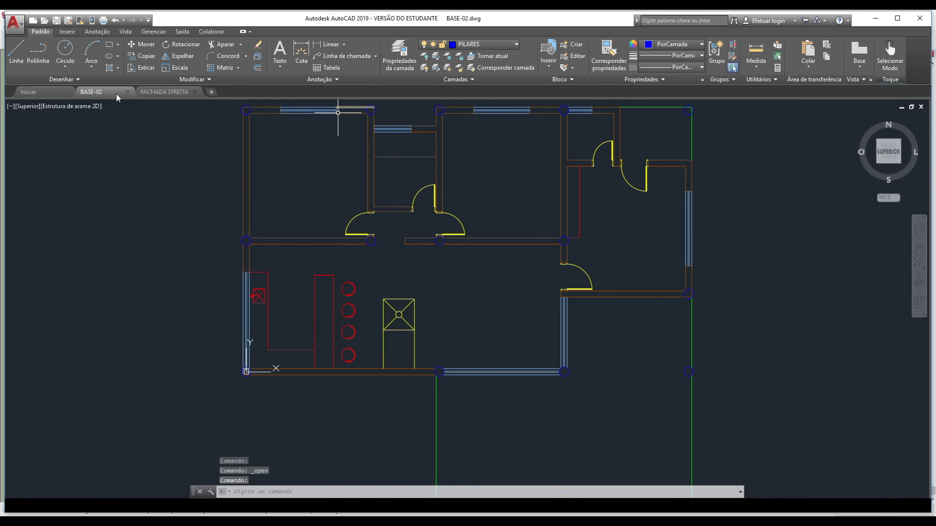
# Measure a column's height from the eave down to the ground line in AutoCAD's FACHADA DIREITA drawing.
pyautogui.click(163, 92)
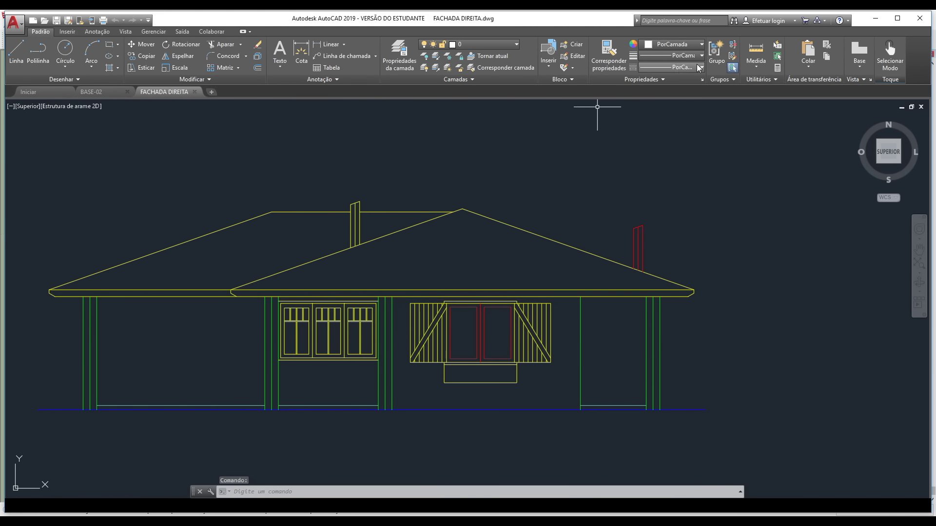
pyautogui.click(756, 52)
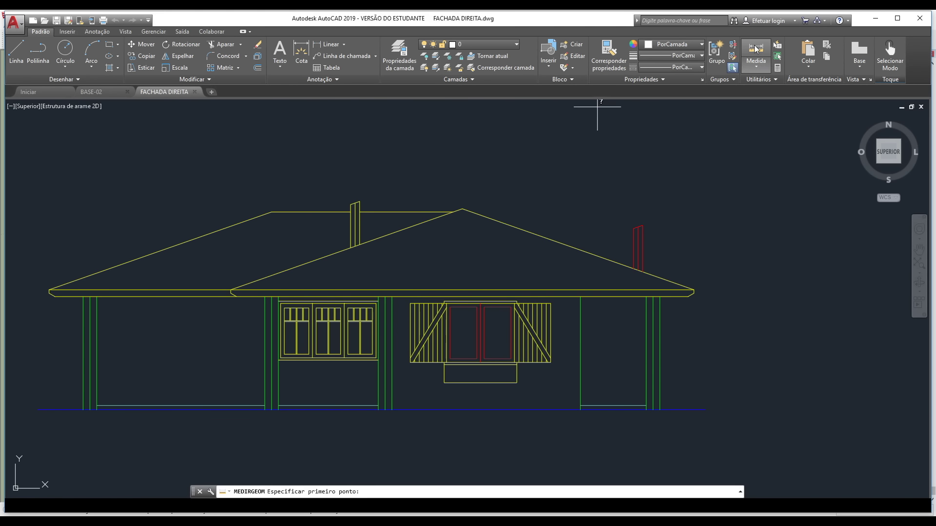
pyautogui.click(658, 298)
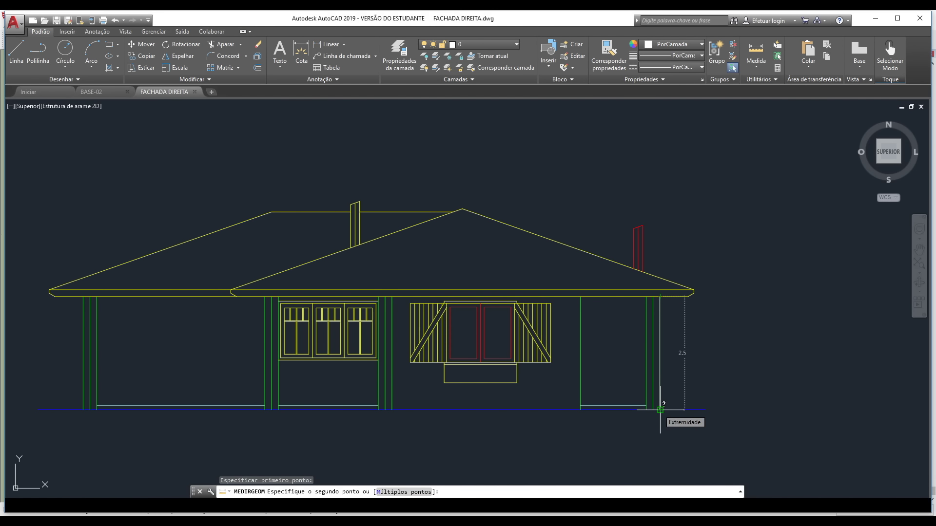
pyautogui.press('Escape')
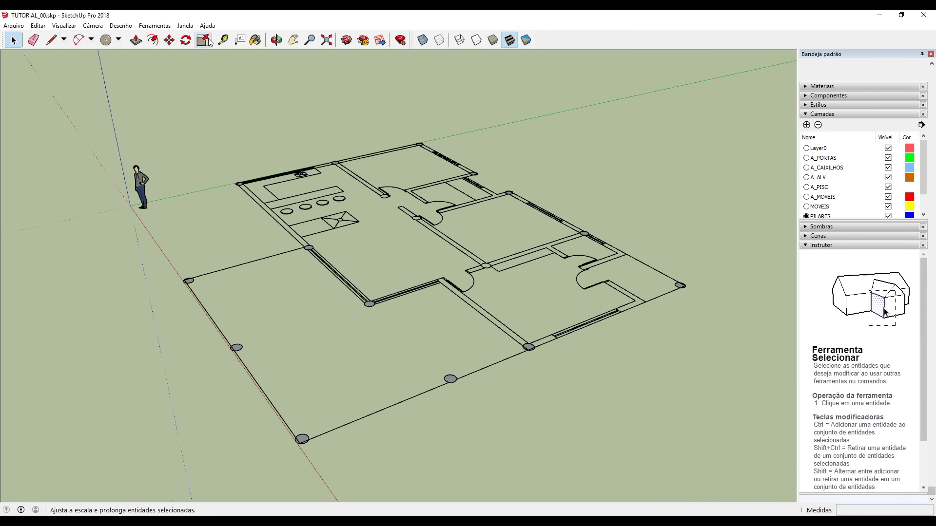
# Back in SketchUp, edit the free-standing PILAR 1 component and Push/Pull its circular face upward about 2,64 m.
pyautogui.click(136, 41)
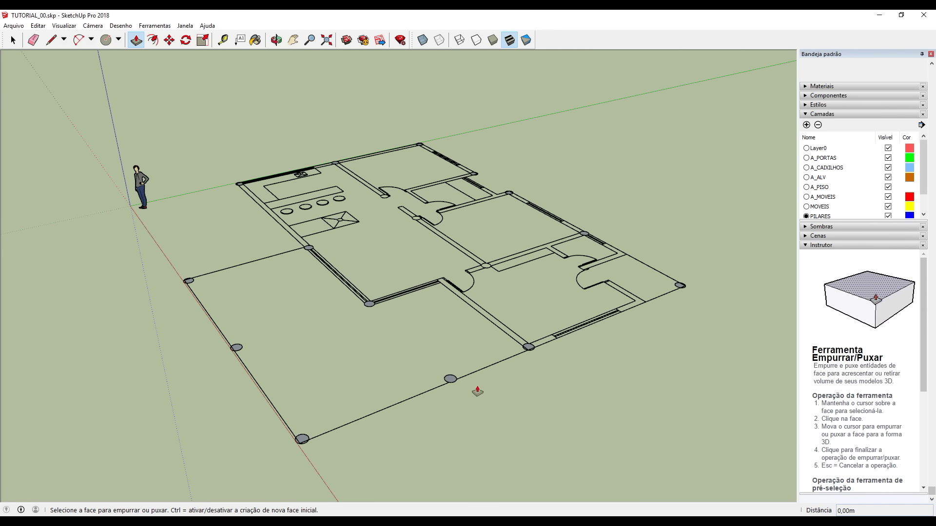
pyautogui.scroll(3, 451, 385)
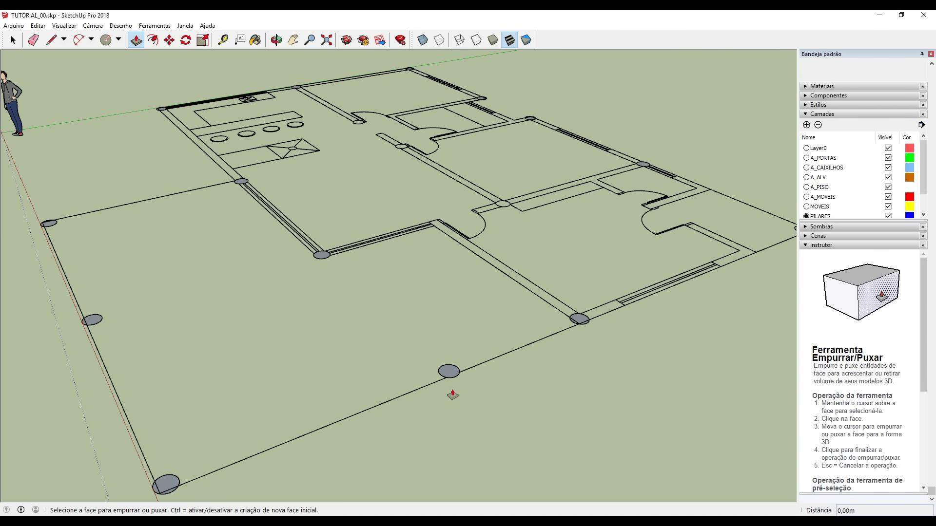
pyautogui.press('space')
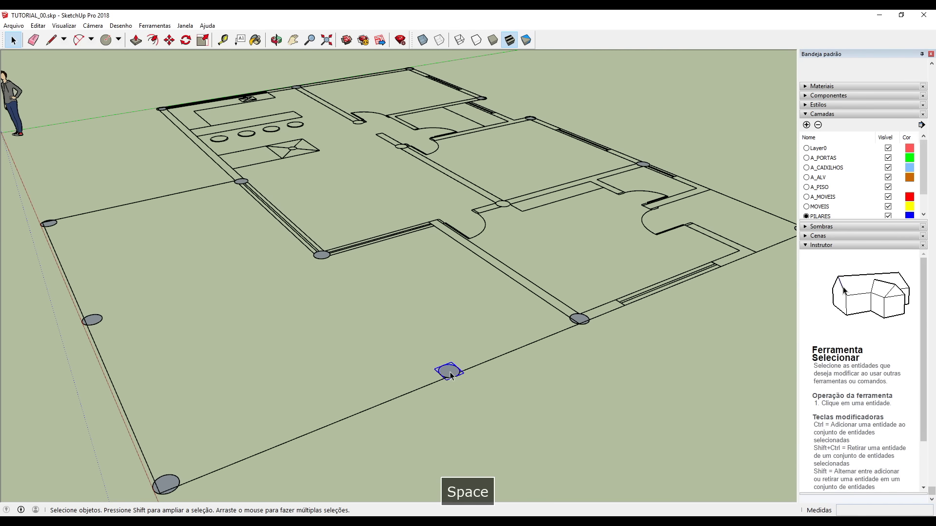
pyautogui.doubleClick(449, 374)
pyautogui.press('p')
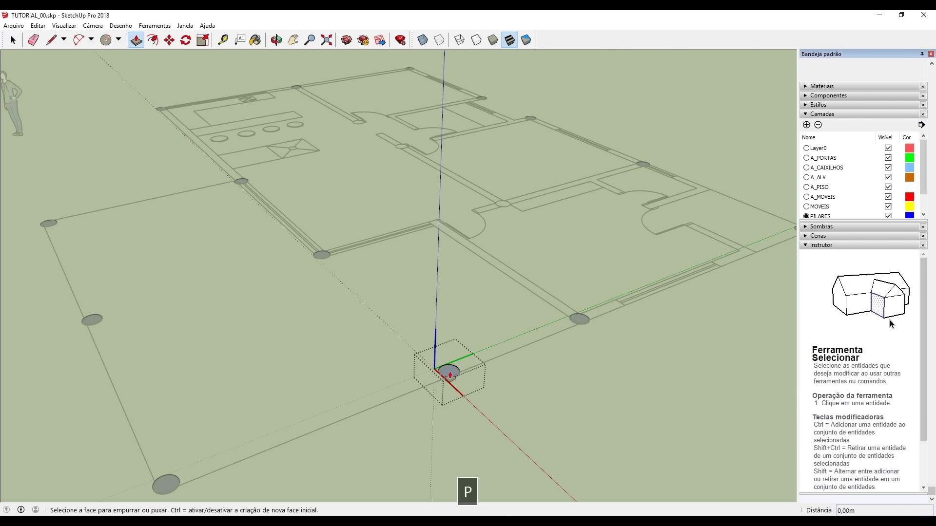
pyautogui.click(449, 373)
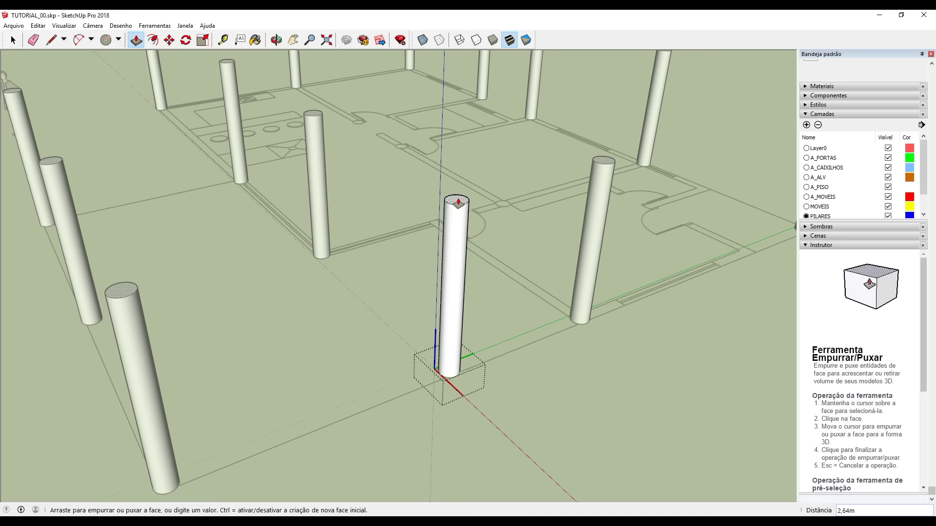
pyautogui.click(458, 201)
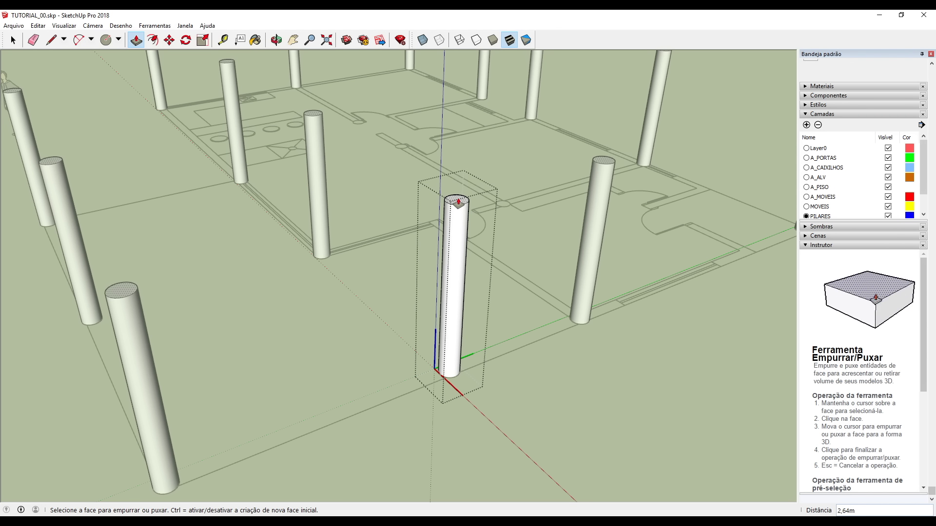
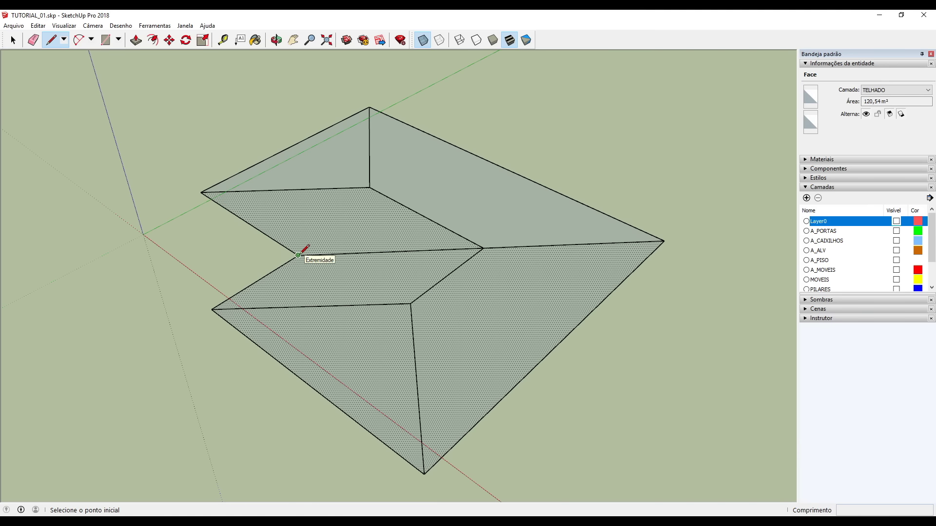
# Draw a 9,80 m line from the roof plan's inner corner to the opposite eave, and connect its end to the central ridge junction.
pyautogui.click(297, 255)
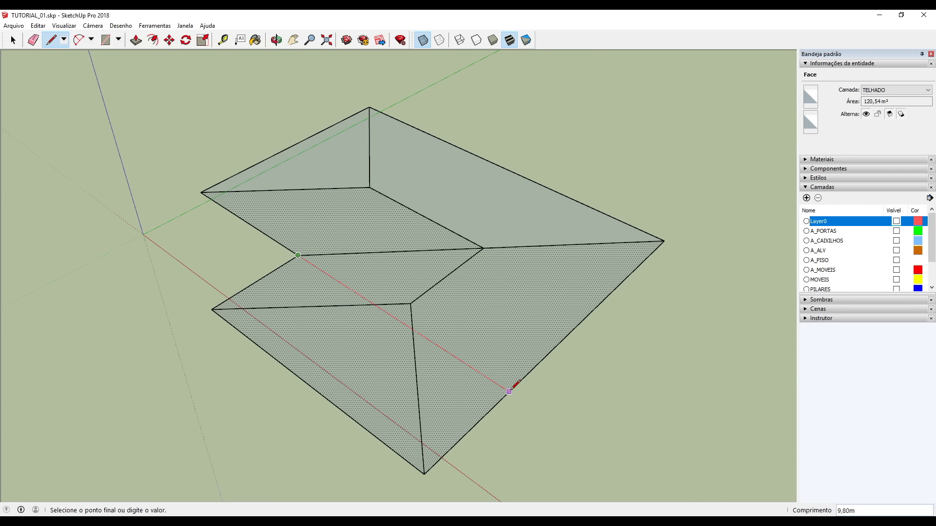
pyautogui.click(509, 391)
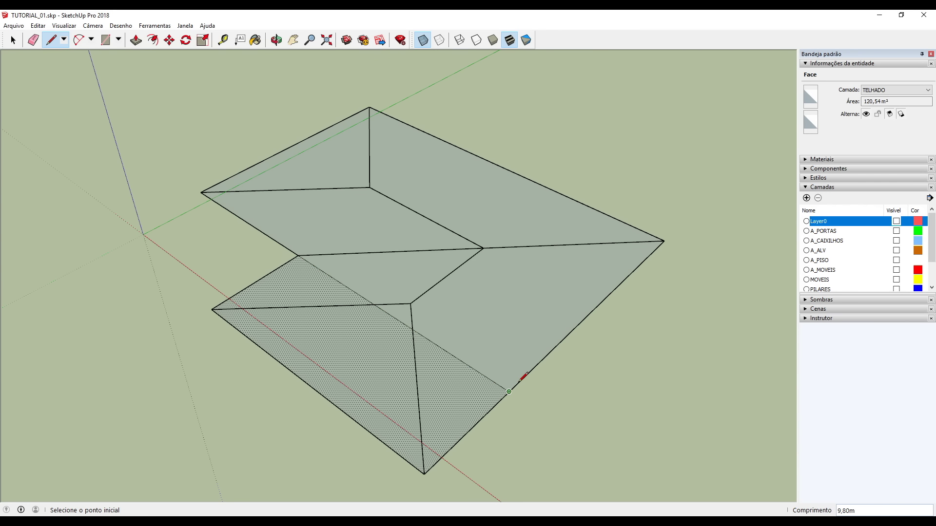
pyautogui.click(483, 248)
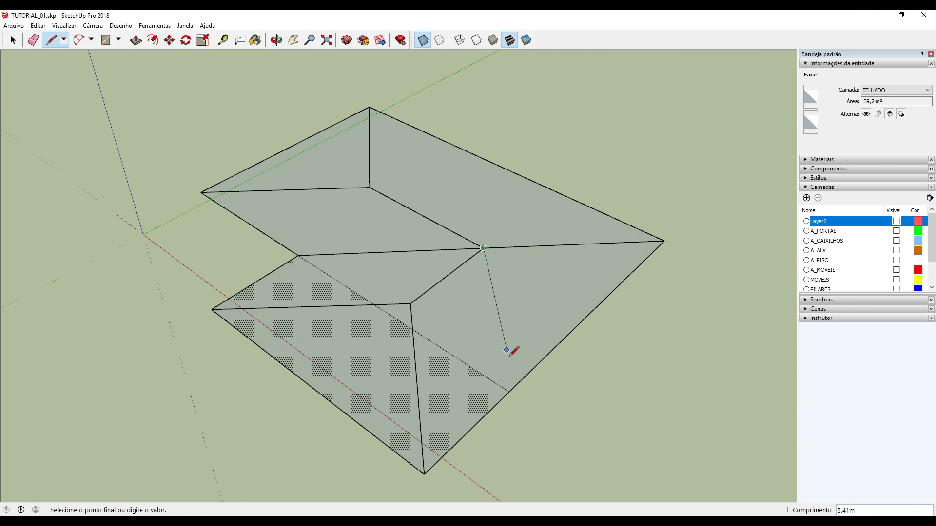
pyautogui.click(509, 391)
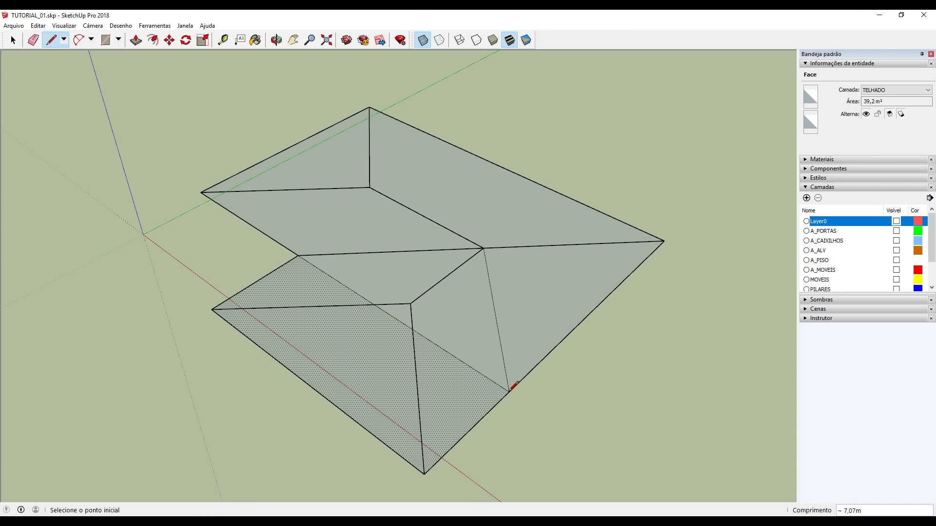
pyautogui.press('space')
pyautogui.click(482, 330)
pyautogui.moveTo(551, 316); pyautogui.dragTo(514, 272, button='middle')
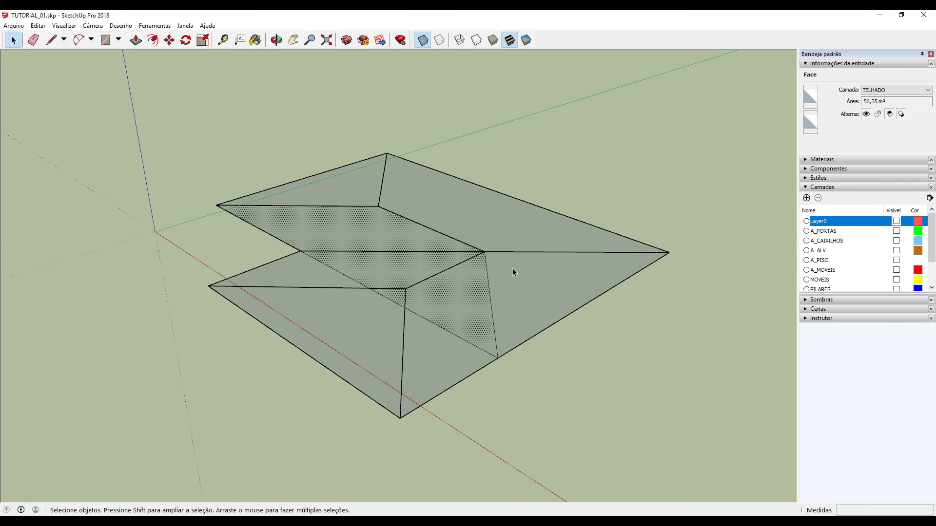
pyautogui.scroll(1, 513, 271)
# Measure the roof's height from the ridge's end down to the eave's underside in AutoCAD's FACHADA DIREITA drawing.
pyautogui.click(324, 523)
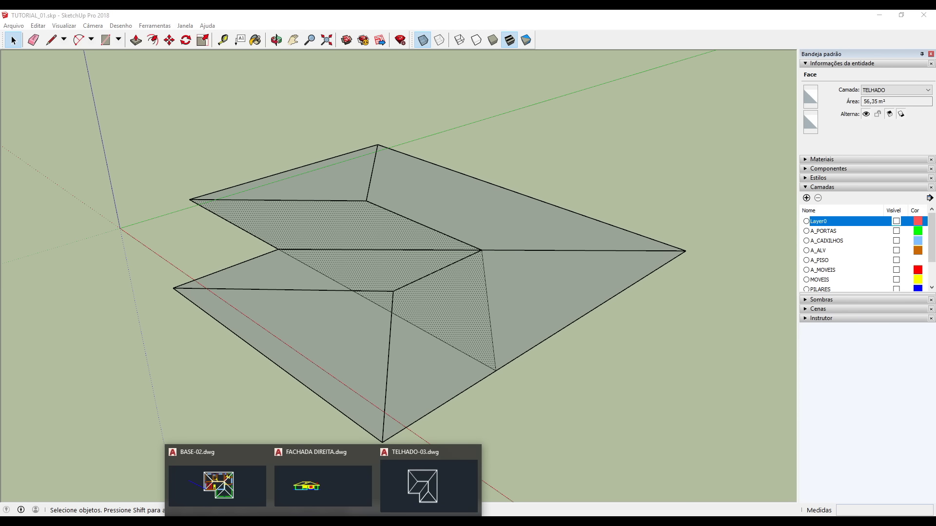
pyautogui.click(317, 484)
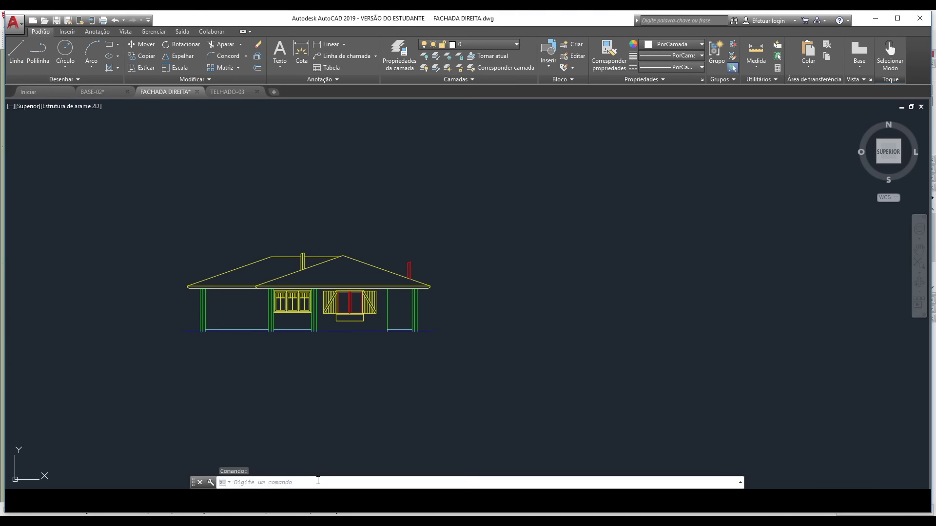
pyautogui.scroll(4, 274, 288)
pyautogui.scroll(2, 173, 303)
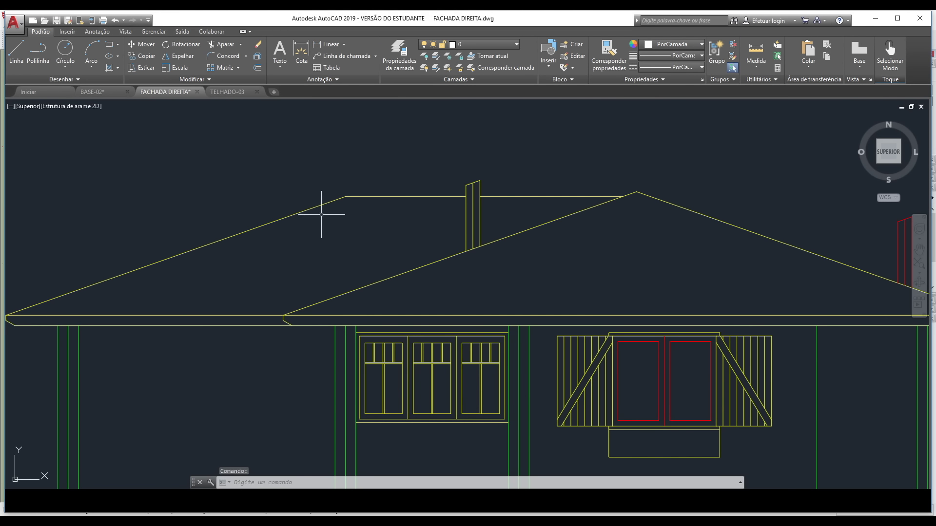
pyautogui.click(755, 51)
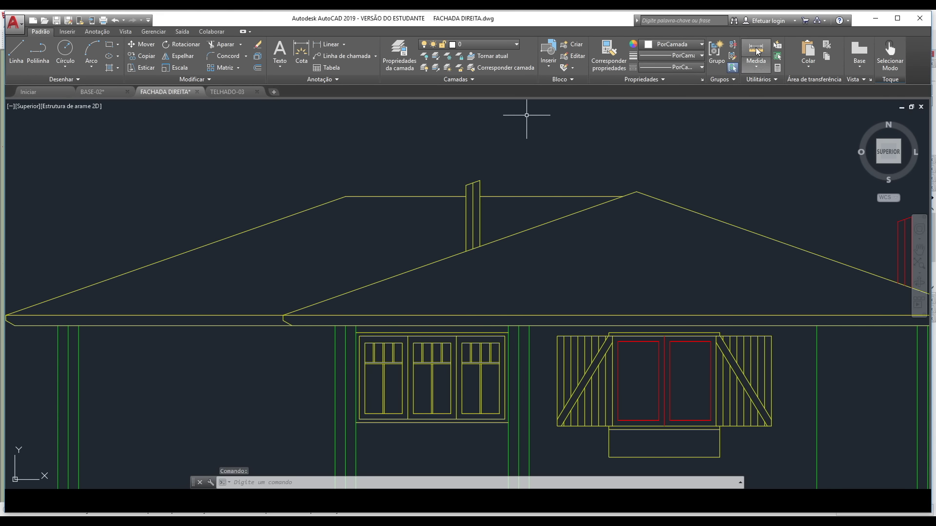
pyautogui.click(345, 196)
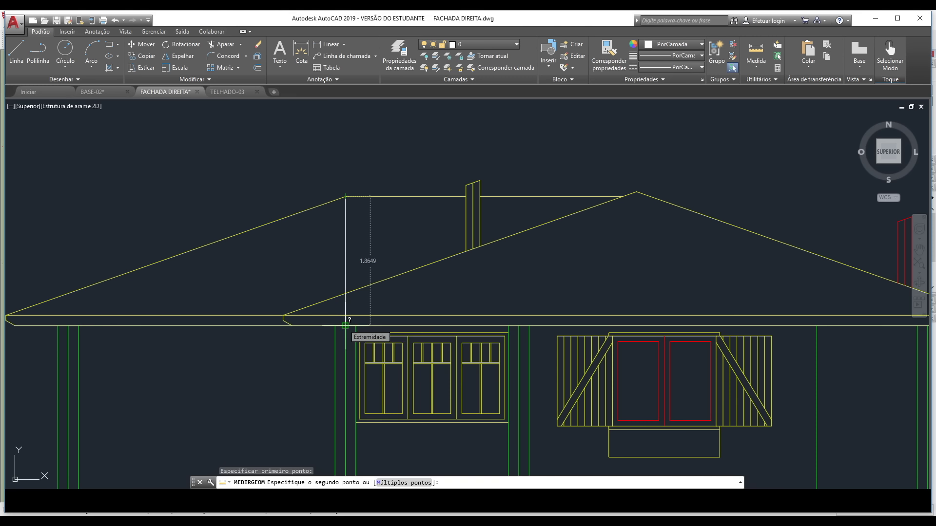
pyautogui.press('Escape')
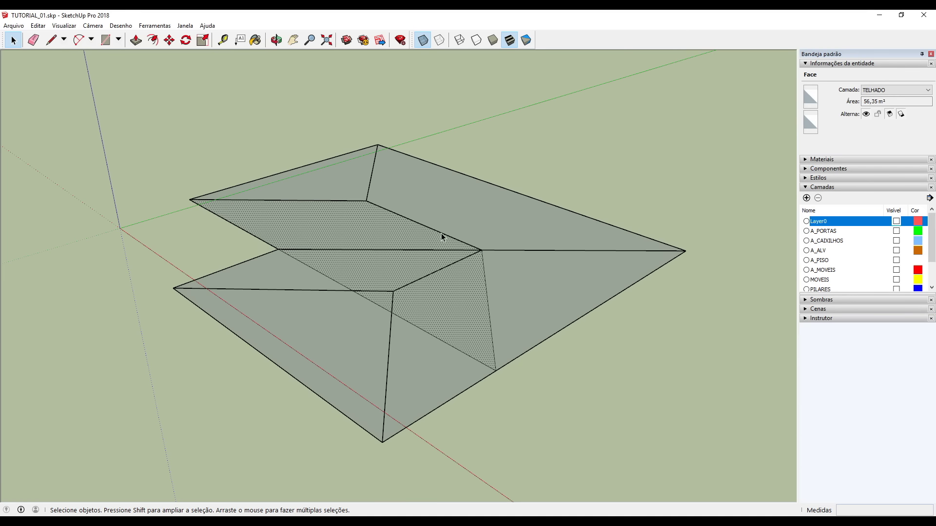
# Back in SketchUp, move the 6,10 m ridge edge straight up the blue axis by 1,86 m.
pyautogui.click(442, 234)
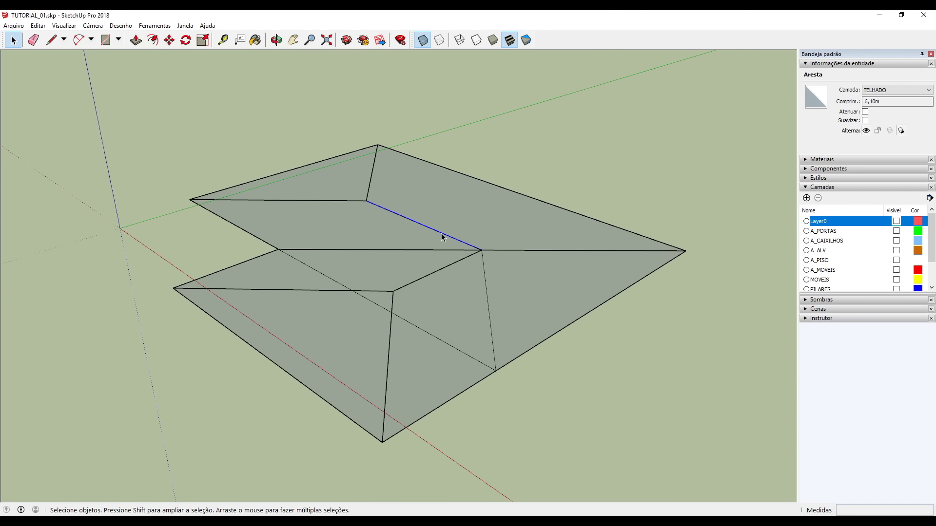
pyautogui.press('m')
pyautogui.click(367, 201)
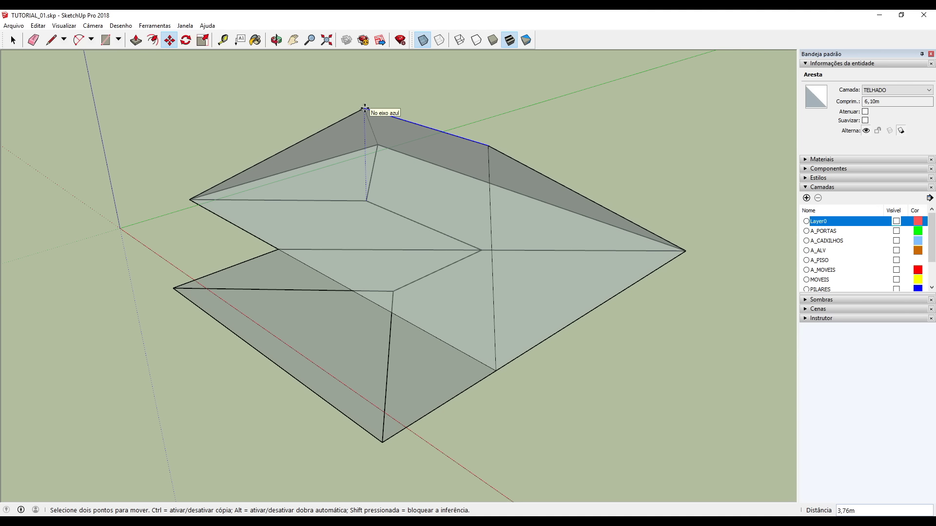
pyautogui.write('1,86')
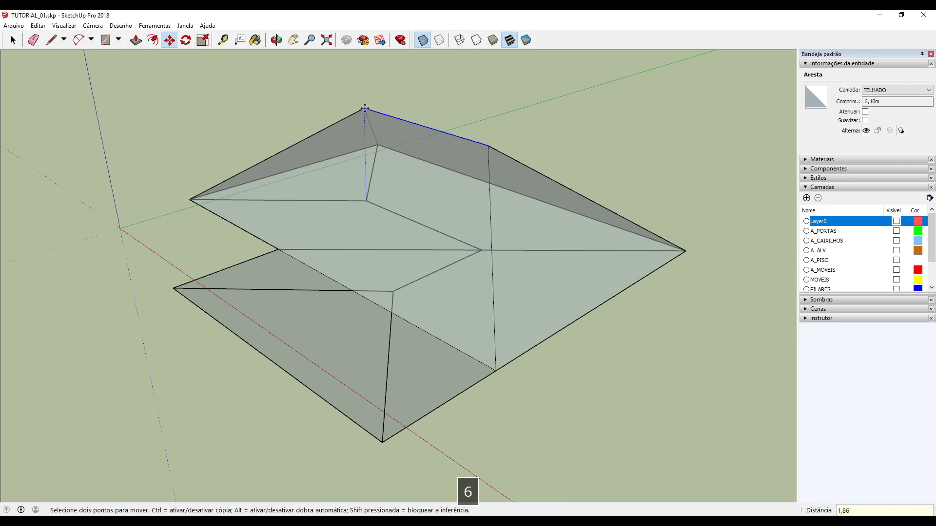
pyautogui.press('Return')
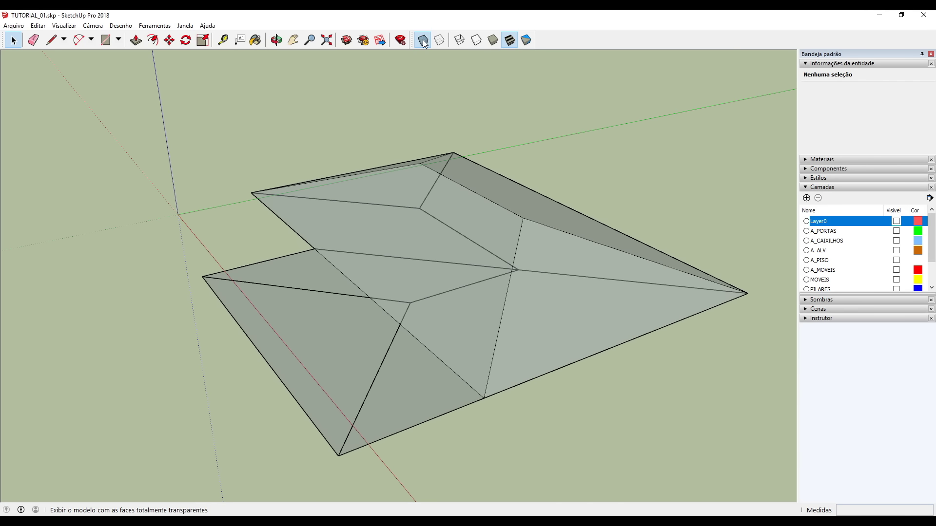
# Turn off X-ray display and draw a line about 7,31 m long from the roof's inner corner to the raised ridge's nearer end.
pyautogui.click(422, 40)
pyautogui.moveTo(512, 380)
pyautogui.mouseDown(button='middle')
pyautogui.moveTo(609, 385)
pyautogui.moveTo(395, 276)
pyautogui.moveTo(568, 349)
pyautogui.moveTo(525, 373)
pyautogui.mouseUp(button='middle')
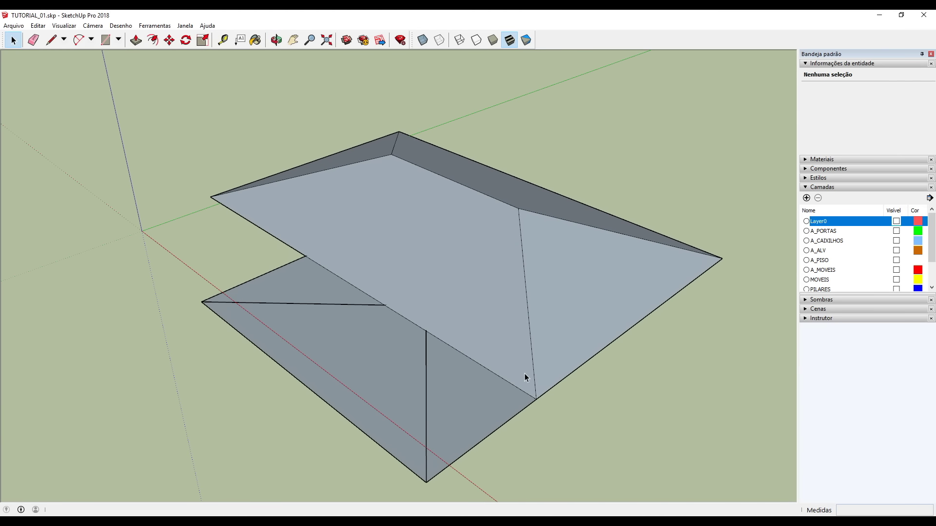
pyautogui.scroll(-2, 354, 349)
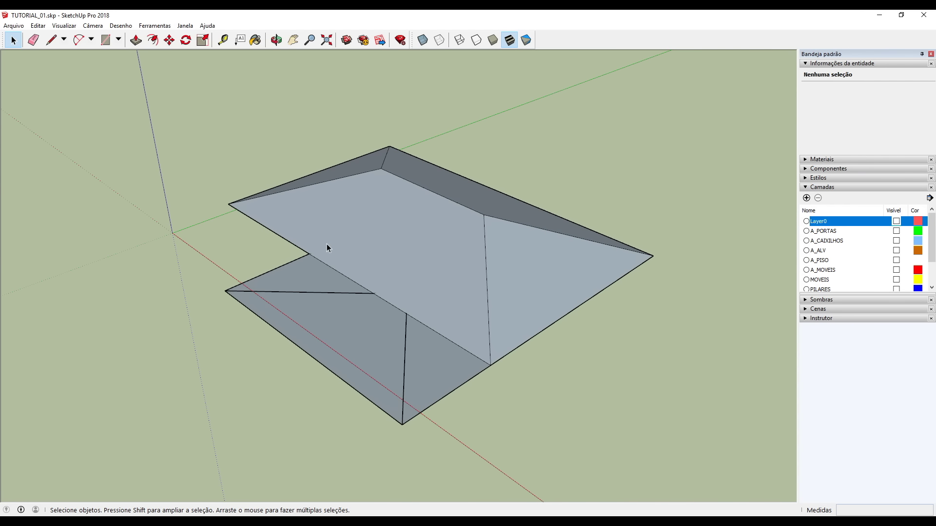
pyautogui.scroll(1, 449, 244)
pyautogui.press('l')
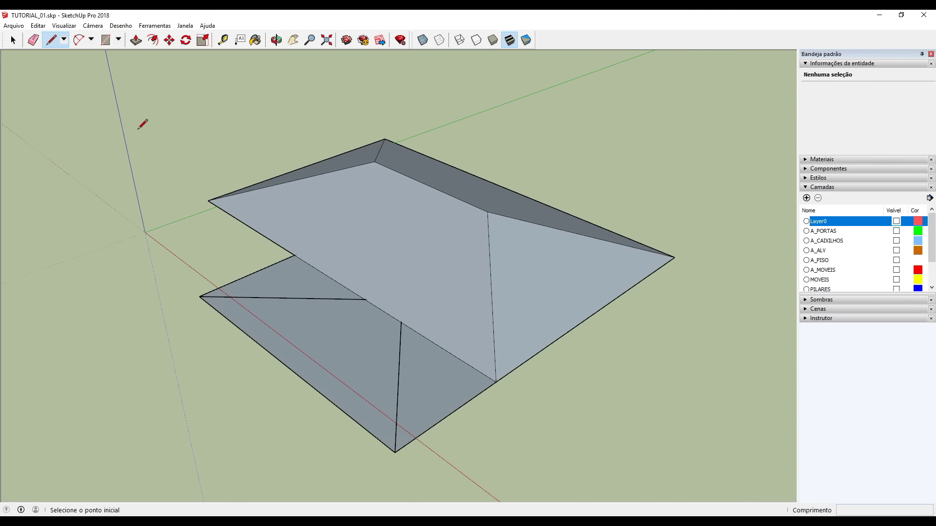
pyautogui.click(294, 256)
pyautogui.click(488, 213)
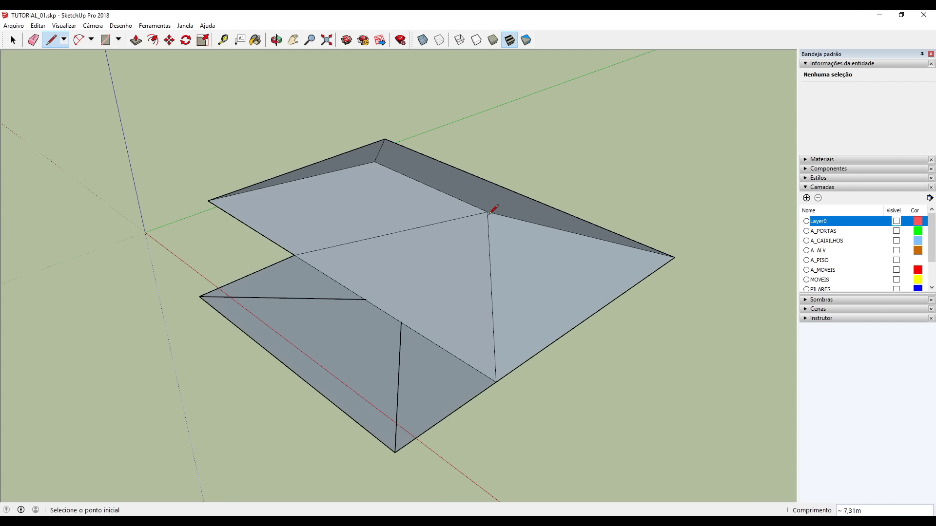
pyautogui.press('space')
# Push/Pull the triangular face between the new line and the eave outward into a prism over the lower wing.
pyautogui.click(434, 280)
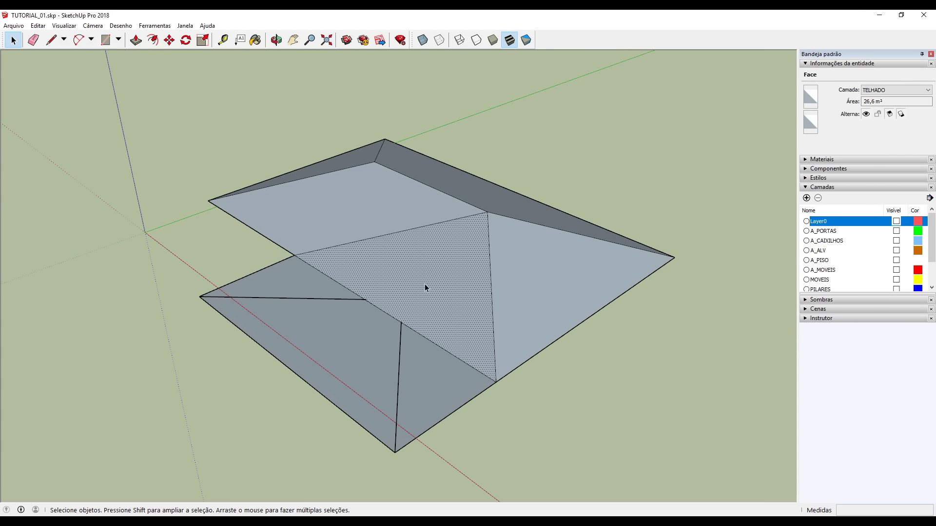
pyautogui.moveTo(435, 282); pyautogui.dragTo(385, 291, button='middle')
pyautogui.press('p')
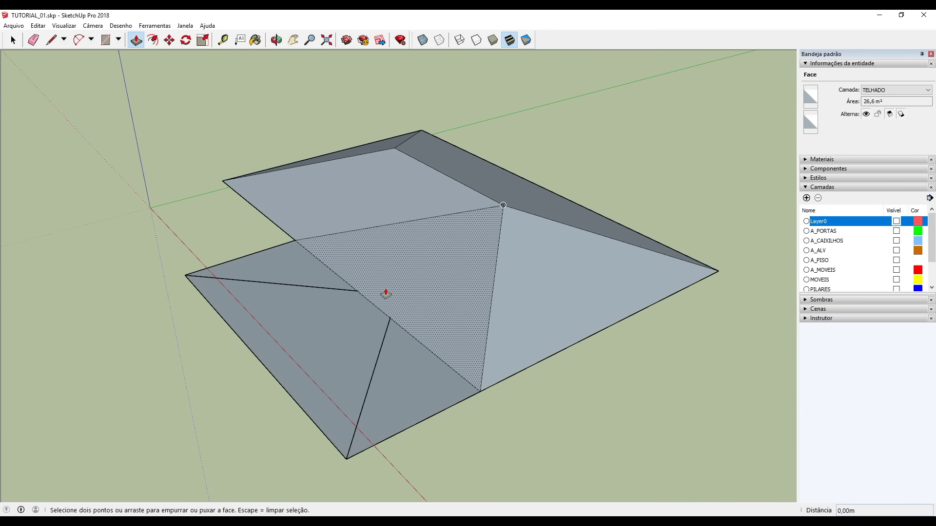
pyautogui.moveTo(431, 290); pyautogui.dragTo(414, 194)
pyautogui.press('space')
pyautogui.moveTo(499, 268)
pyautogui.mouseDown(button='middle')
pyautogui.moveTo(387, 176)
pyautogui.moveTo(51, 335)
pyautogui.moveTo(517, 268)
pyautogui.mouseUp(button='middle')
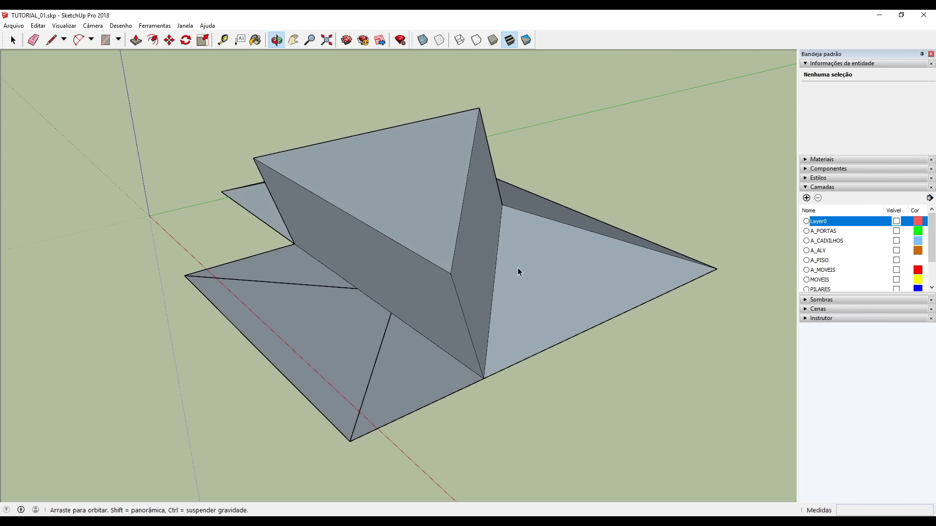
# Move the prism's end face with its edges from its lowest corner onto the roof plan's outer front corner.
pyautogui.click(410, 187)
pyautogui.doubleClick(409, 187)
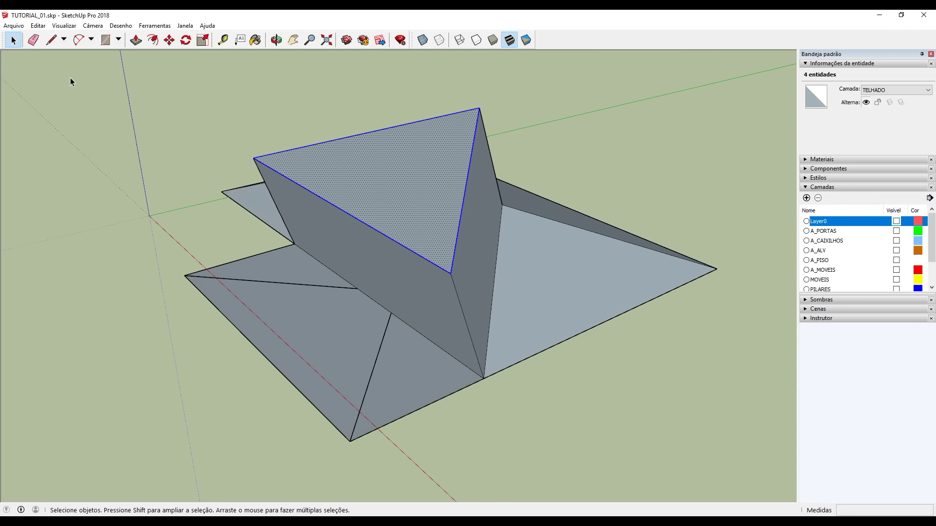
pyautogui.click(169, 40)
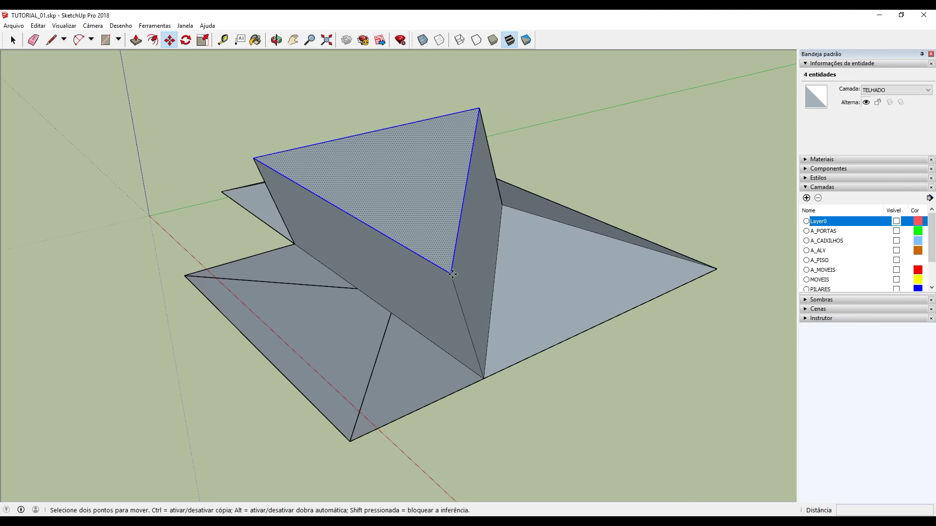
pyautogui.moveTo(452, 273); pyautogui.dragTo(348, 443)
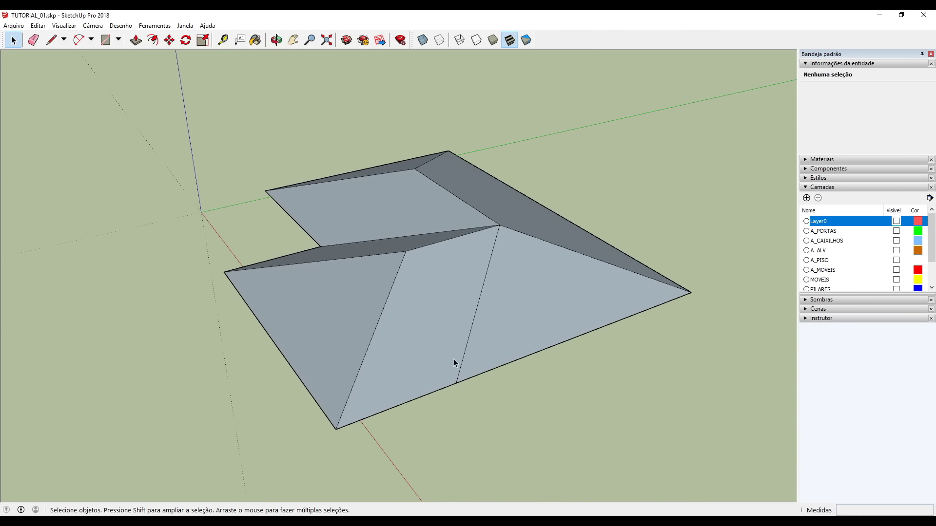
# Erase the leftover edge dividing the long roof slope between the central ridge junction and the eave.
pyautogui.press('e')
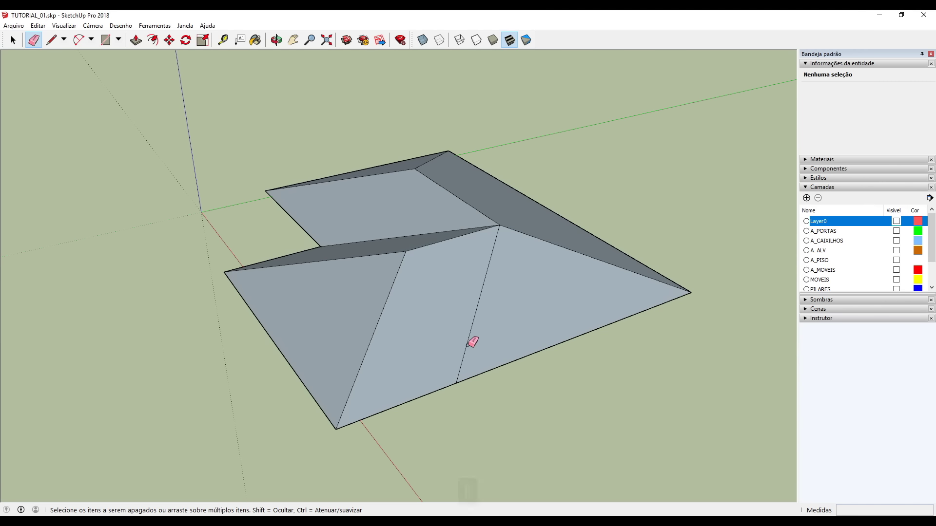
pyautogui.click(467, 342)
pyautogui.press('space')
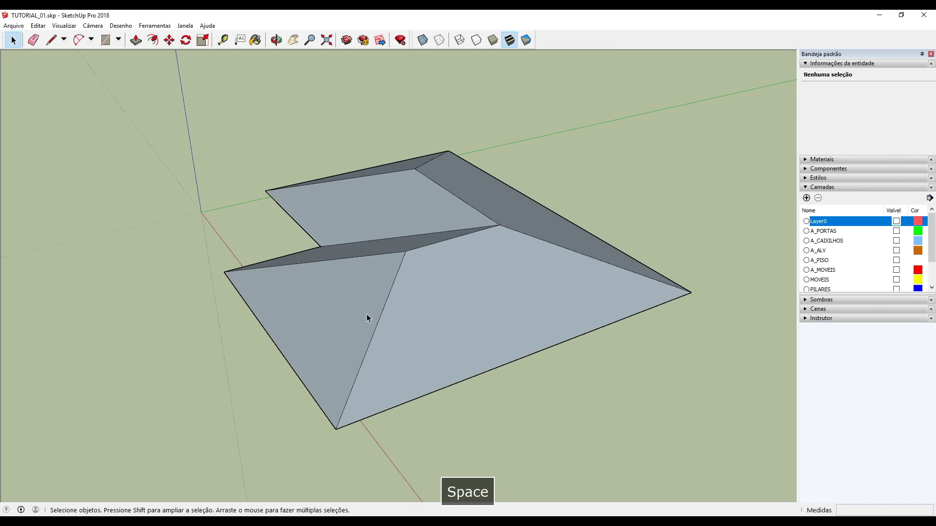
# Select all connected faces and edges of the roof and make them a group.
pyautogui.moveTo(367, 317); pyautogui.dragTo(497, 291)
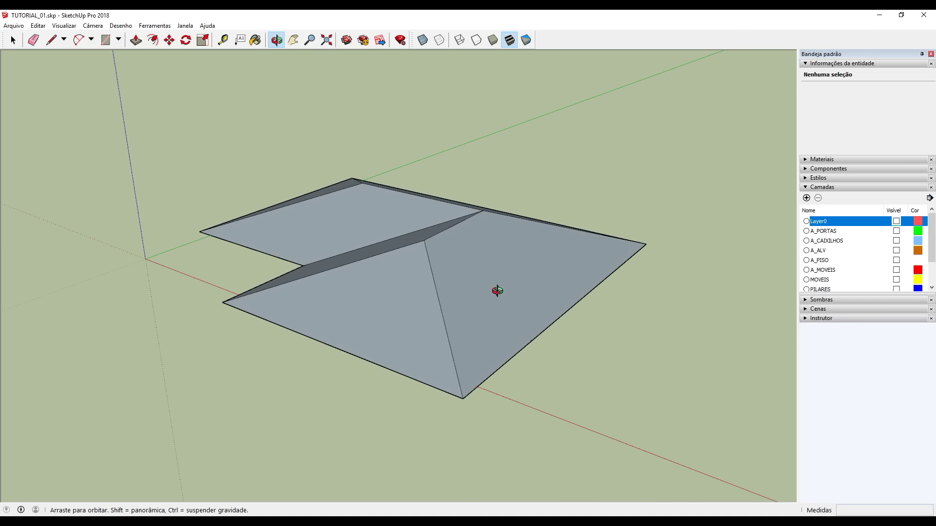
pyautogui.press('space')
pyautogui.tripleClick(494, 271)
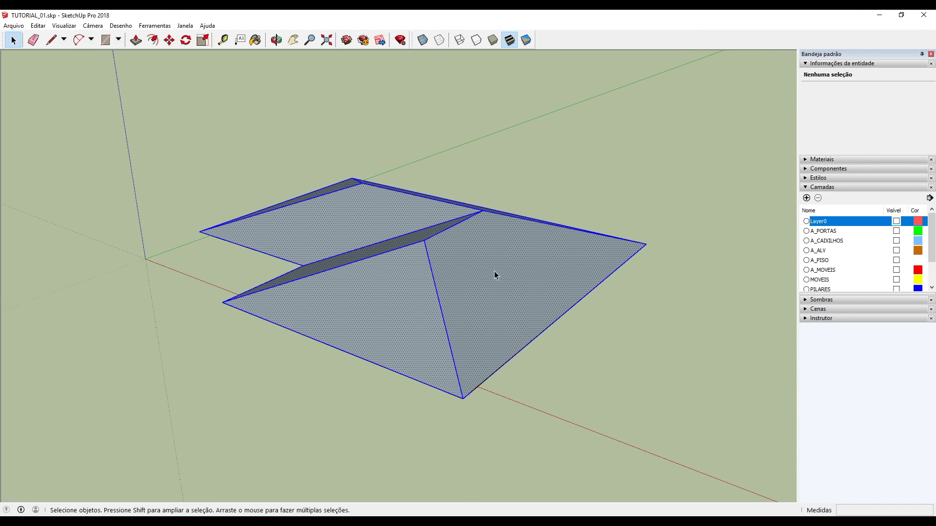
pyautogui.rightClick(495, 271)
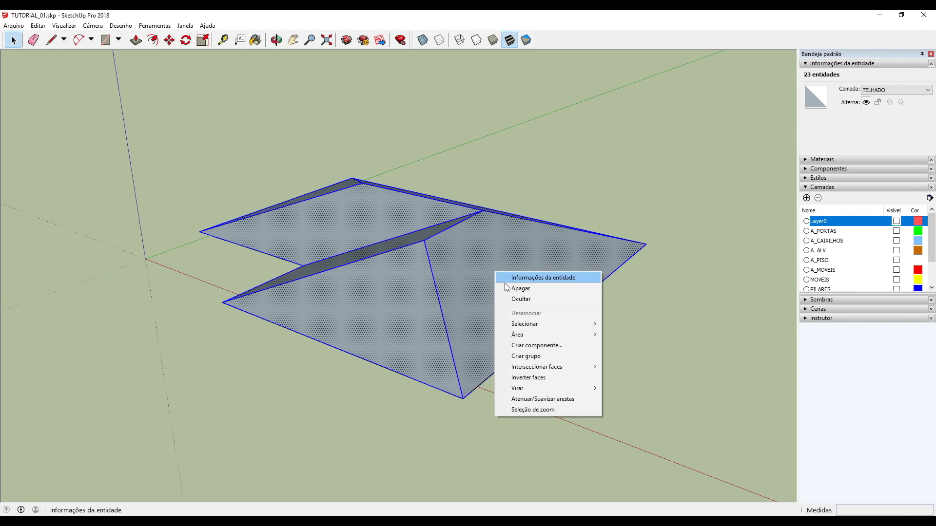
pyautogui.click(523, 361)
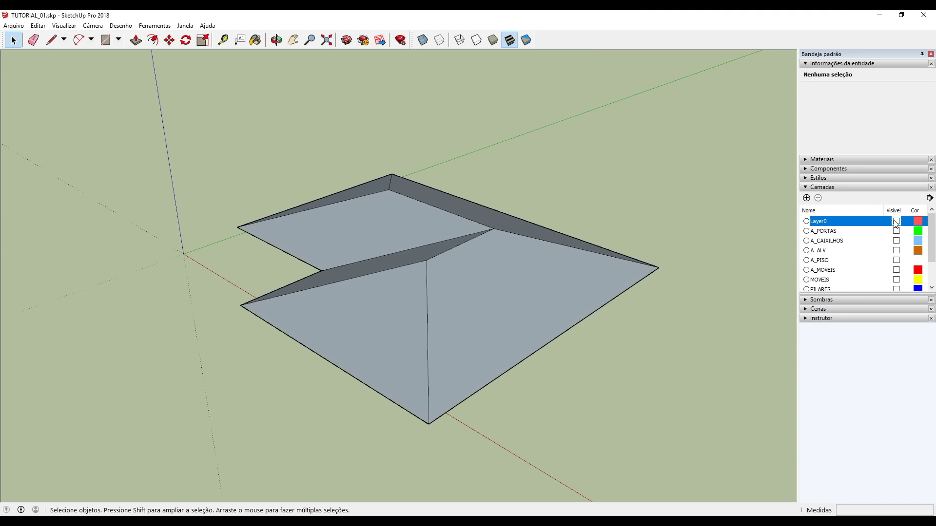
# Make Layer0, A_PORTAS, A_CAIXILHOS, A_ALV, A_PISO, A_MOVEIS, MOVEIS, PILARES and ALVENARIA visible.
pyautogui.click(896, 222)
pyautogui.click(897, 230)
pyautogui.click(897, 241)
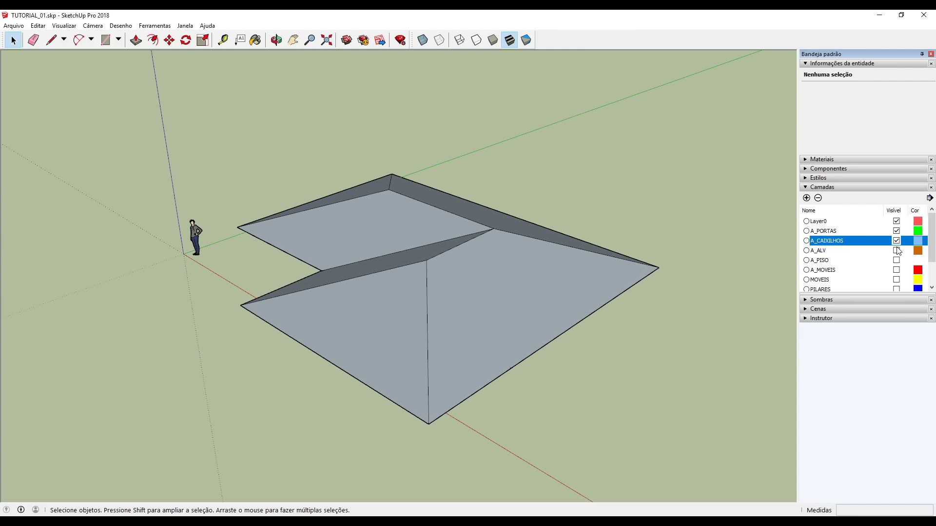
pyautogui.click(896, 250)
pyautogui.click(896, 260)
pyautogui.click(897, 270)
pyautogui.click(897, 280)
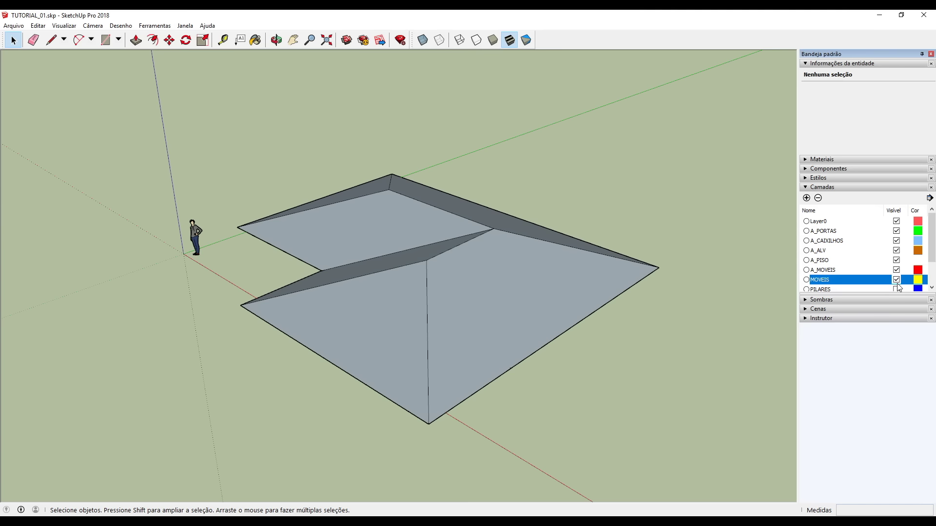
pyautogui.click(896, 289)
pyautogui.scroll(-1, 897, 273)
pyautogui.click(896, 270)
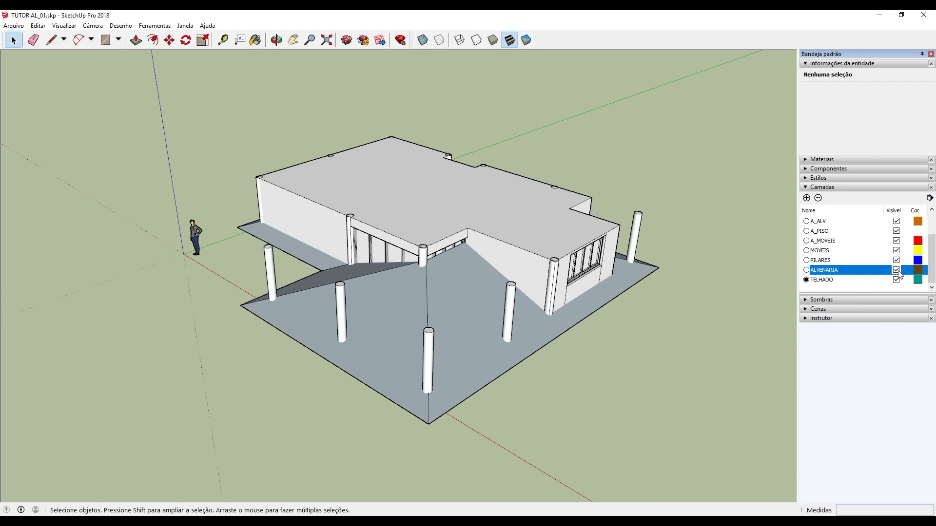
# Move the roof group straight up from its eave corner by 2,5 m onto the columns and walls.
pyautogui.press('m')
pyautogui.click(656, 267)
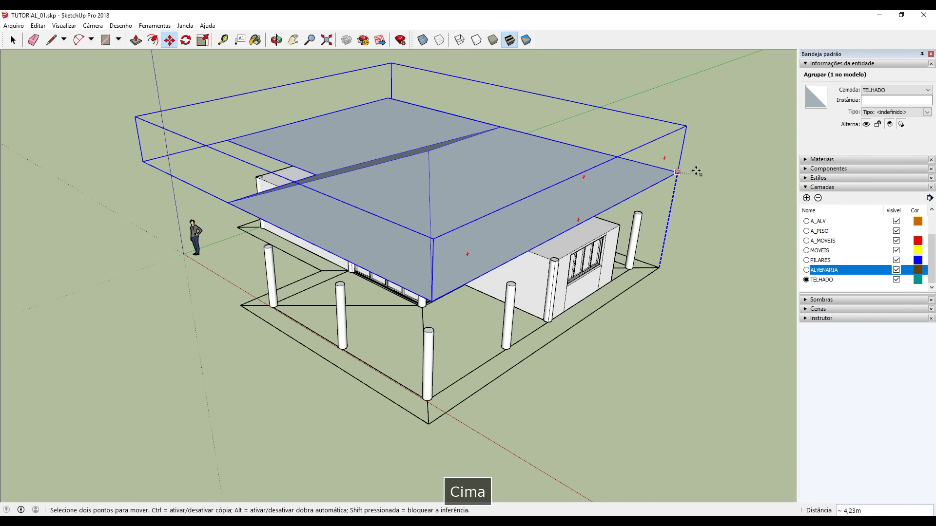
pyautogui.write('2,')
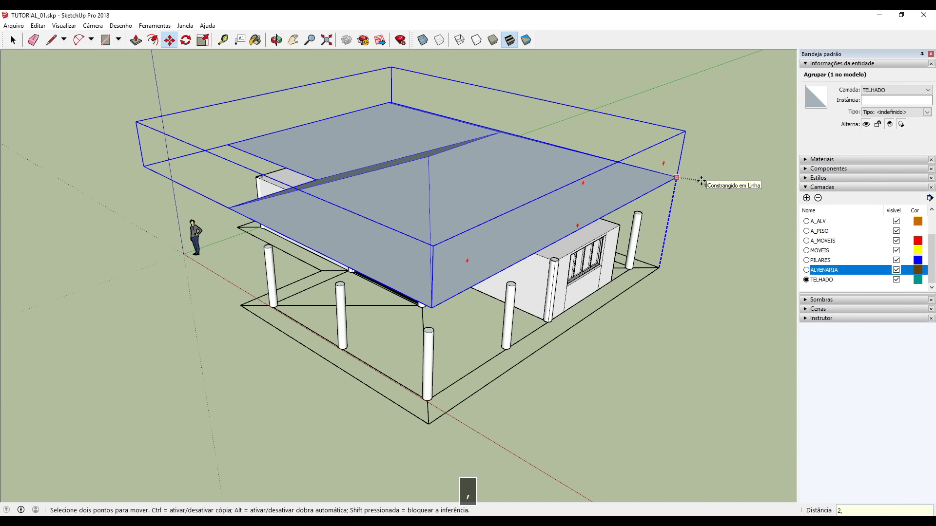
pyautogui.write('5')
pyautogui.press('Return')
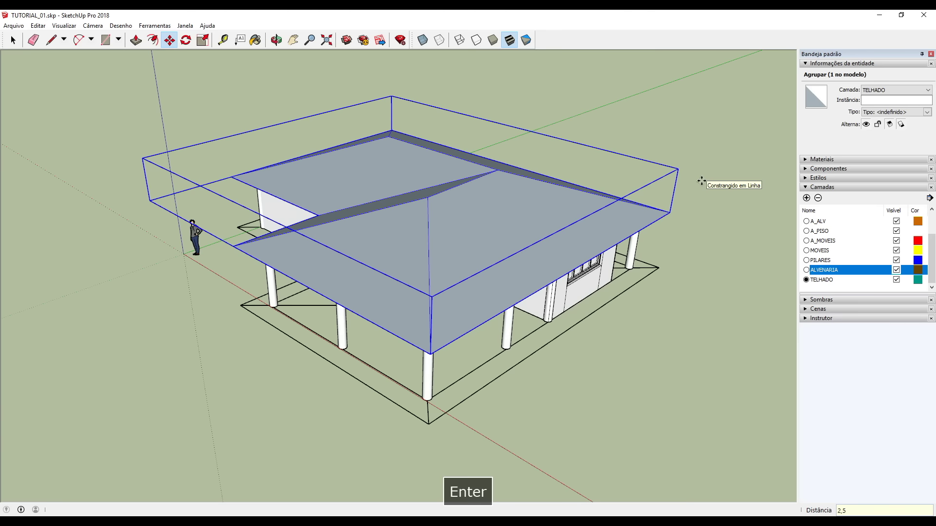
pyautogui.press('space')
pyautogui.click(702, 180)
# Create a new layer named PISO and make it the active layer.
pyautogui.moveTo(366, 308); pyautogui.dragTo(739, 237, button='middle')
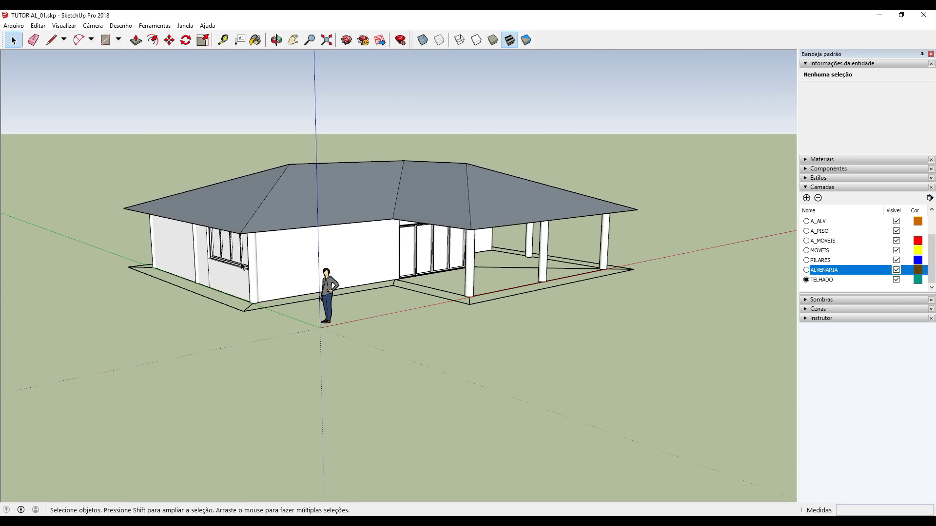
pyautogui.moveTo(242, 266); pyautogui.dragTo(634, 263, button='middle')
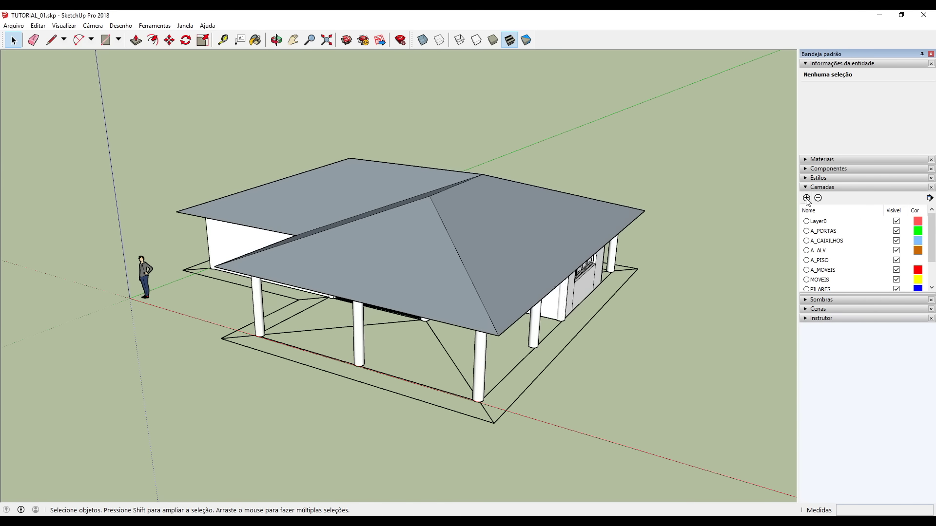
pyautogui.click(806, 198)
pyautogui.press('capslock')
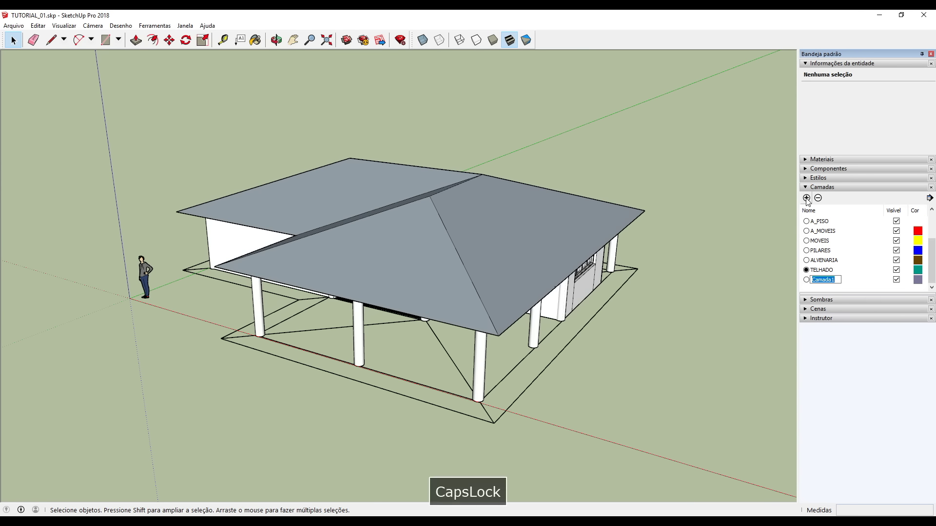
pyautogui.write('PISO')
pyautogui.press('Return')
pyautogui.click(806, 280)
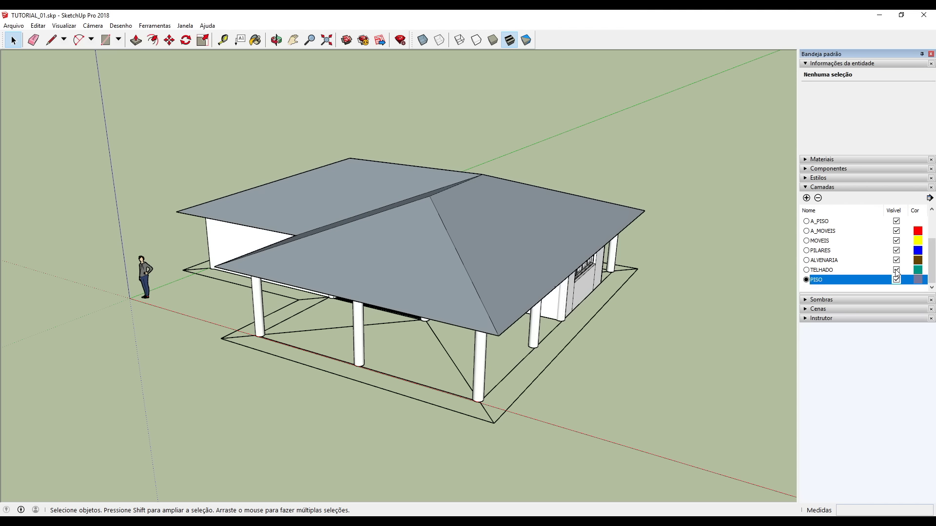
pyautogui.click(853, 271)
# Trace the outer floor outline around the house with the Line tool to form a closed floor face.
pyautogui.click(48, 44)
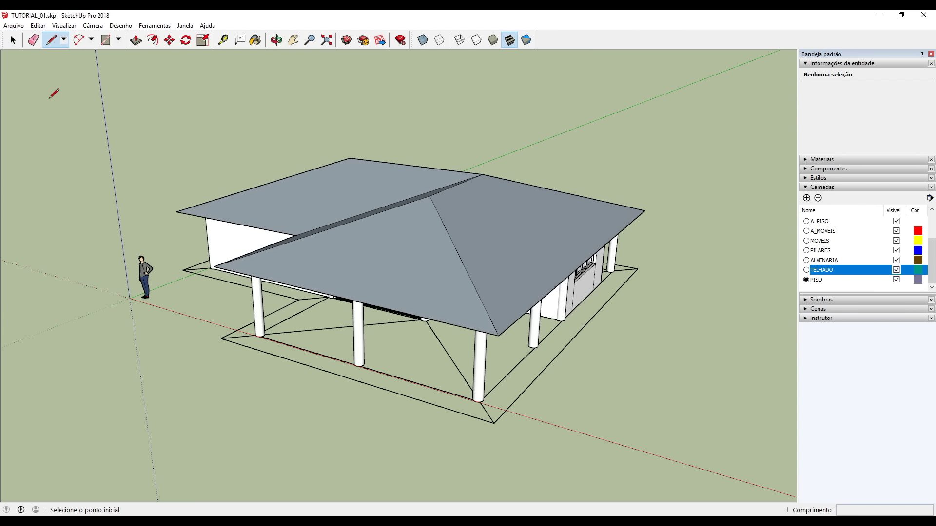
pyautogui.click(494, 423)
pyautogui.click(222, 338)
pyautogui.click(183, 270)
pyautogui.moveTo(189, 273); pyautogui.dragTo(921, 249, button='middle')
pyautogui.click(330, 408)
pyautogui.moveTo(337, 390); pyautogui.dragTo(915, 336, button='middle')
pyautogui.click(655, 383)
pyautogui.click(113, 388)
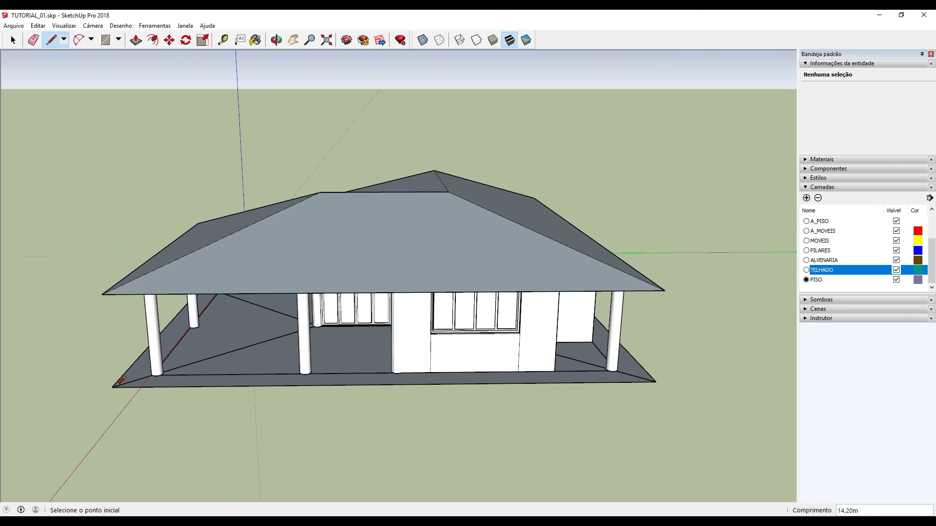
pyautogui.press('space')
# Extrude the floor face 0,15 m downward with Push/Pull to form the slab.
pyautogui.scroll(-2, 273, 360)
pyautogui.moveTo(273, 360); pyautogui.dragTo(538, 392, button='middle')
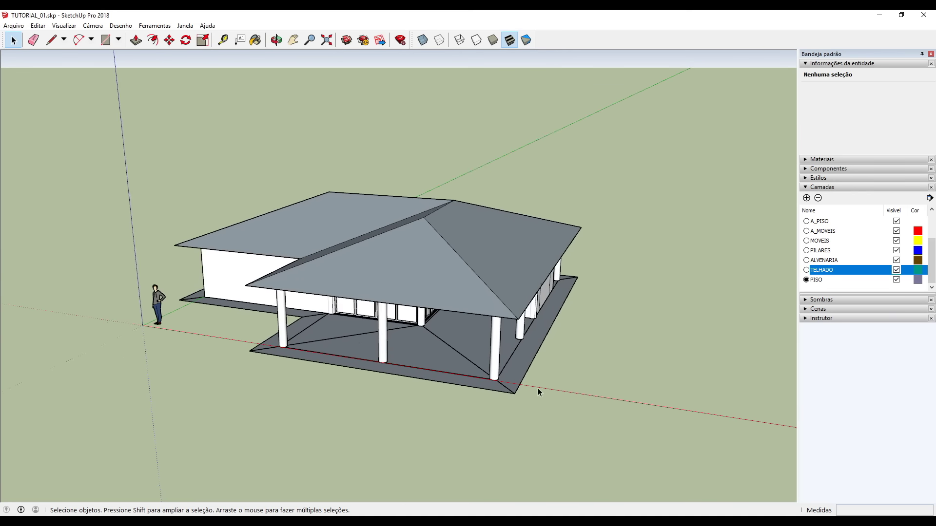
pyautogui.scroll(1, 466, 379)
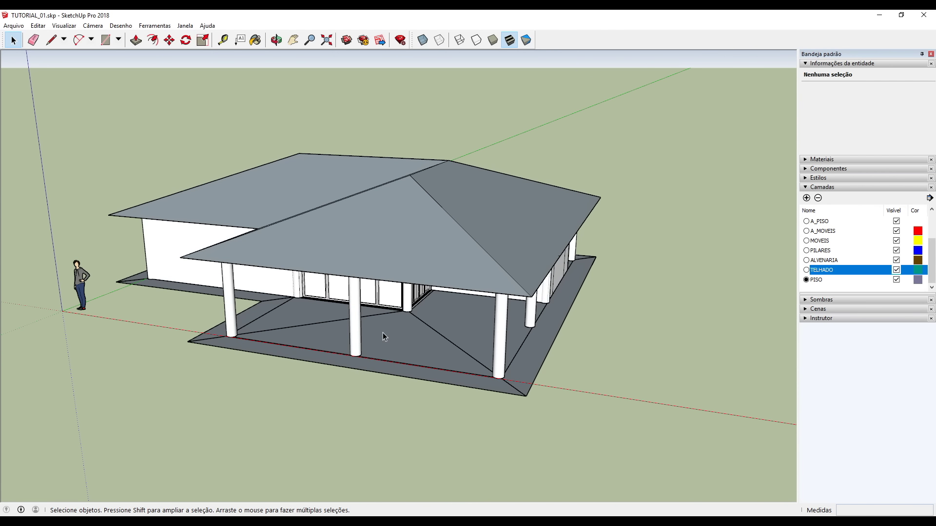
pyautogui.press('p')
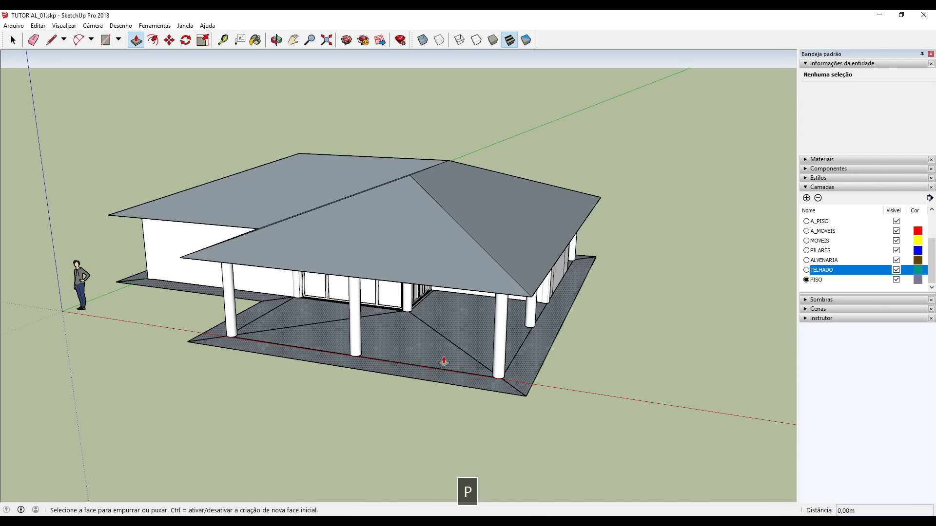
pyautogui.click(444, 361)
pyautogui.write('0,1')
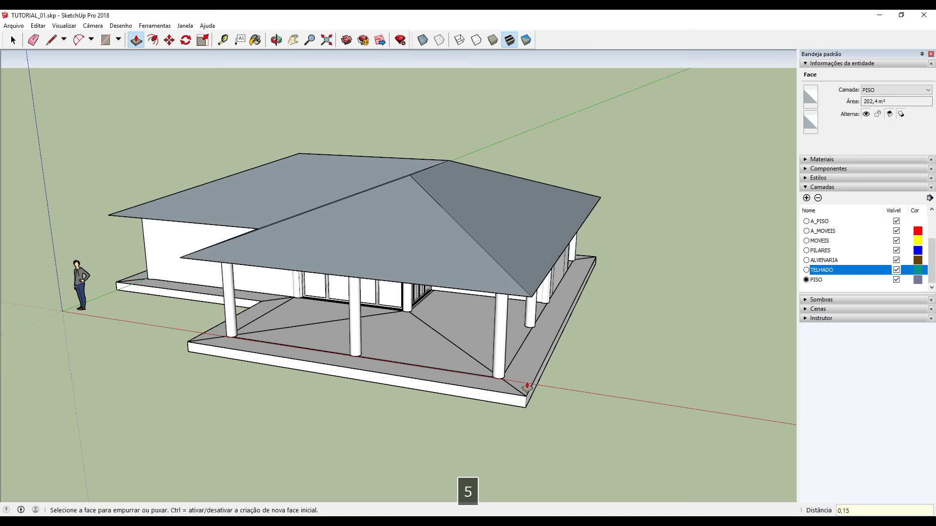
pyautogui.write('5')
pyautogui.press('Return')
pyautogui.press('space')
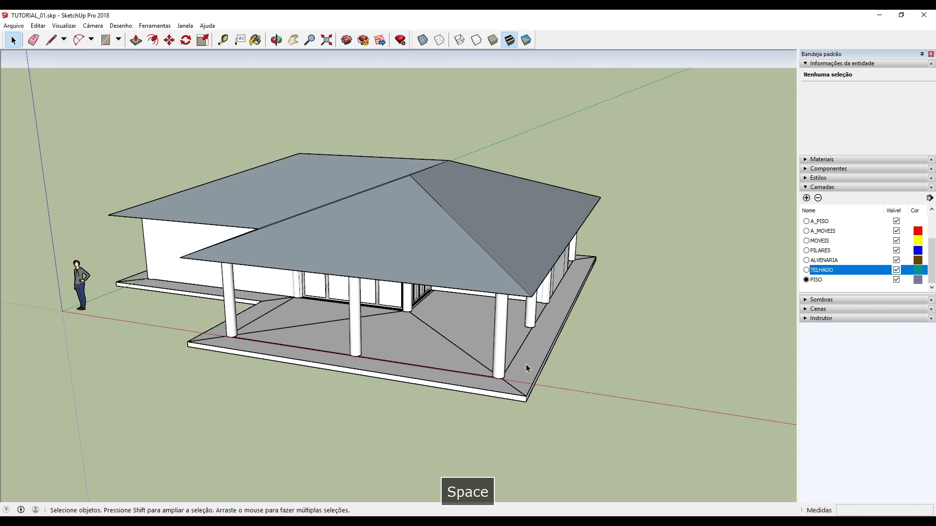
# Select all connected faces and edges of the floor slab and make them a group.
pyautogui.tripleClick(525, 364)
pyautogui.rightClick(526, 364)
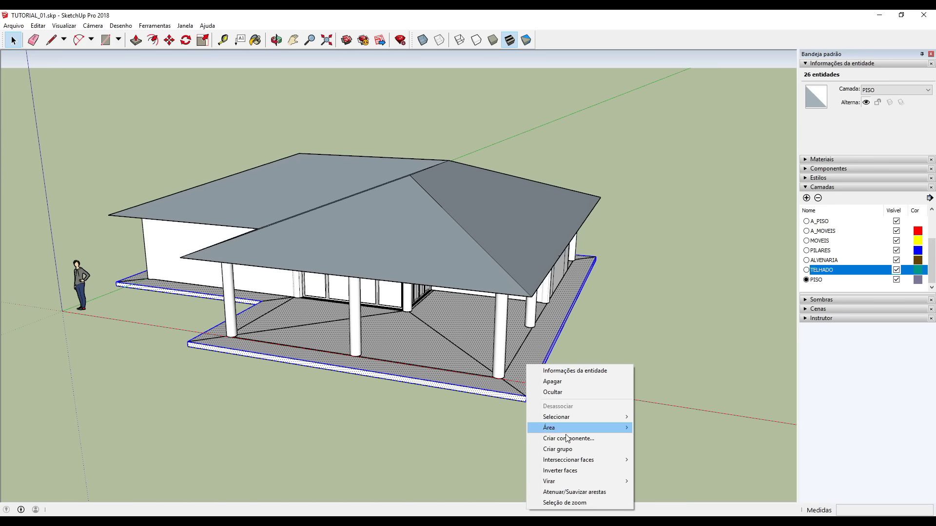
pyautogui.click(569, 449)
# Create a new layer named DWG.
pyautogui.moveTo(606, 338); pyautogui.dragTo(501, 374, button='middle')
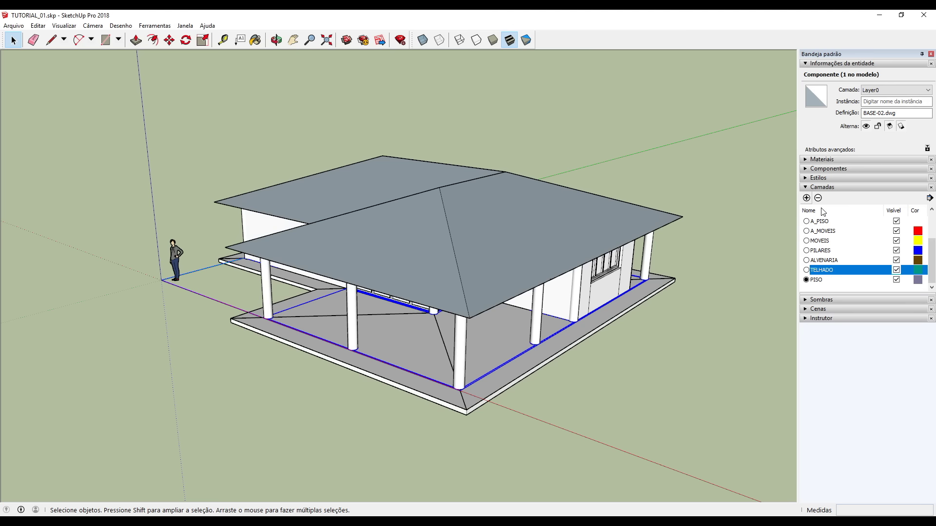
pyautogui.click(806, 197)
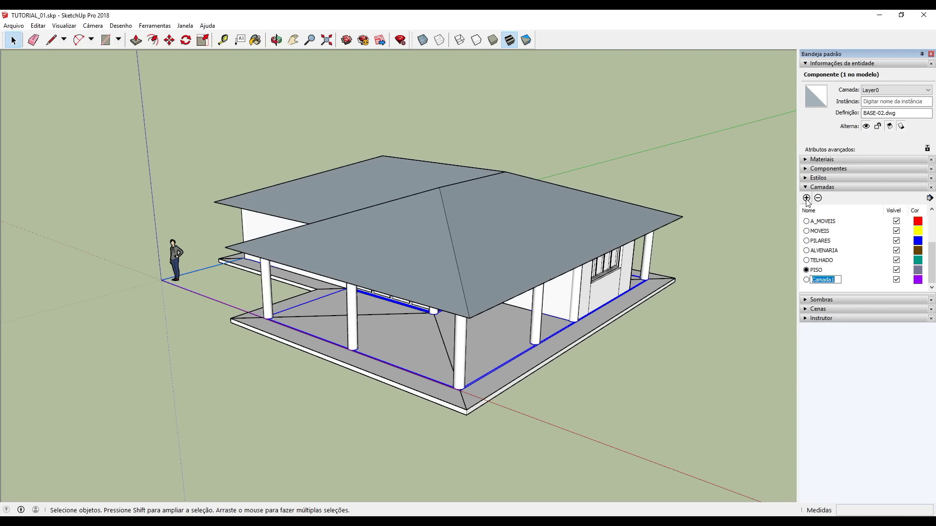
pyautogui.write('DWG')
pyautogui.press('Return')
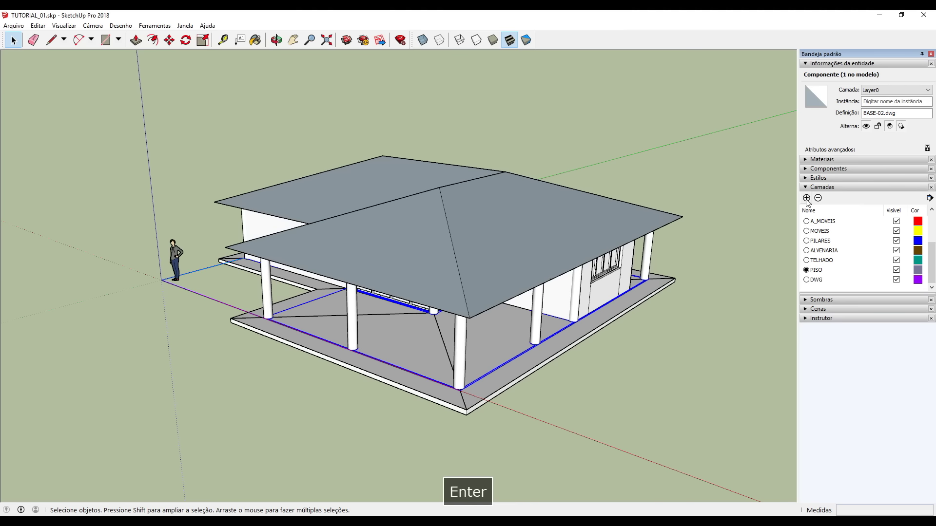
# Assign the imported AutoCAD plan and roof drawings to the hidden DWG layer.
pyautogui.click(896, 91)
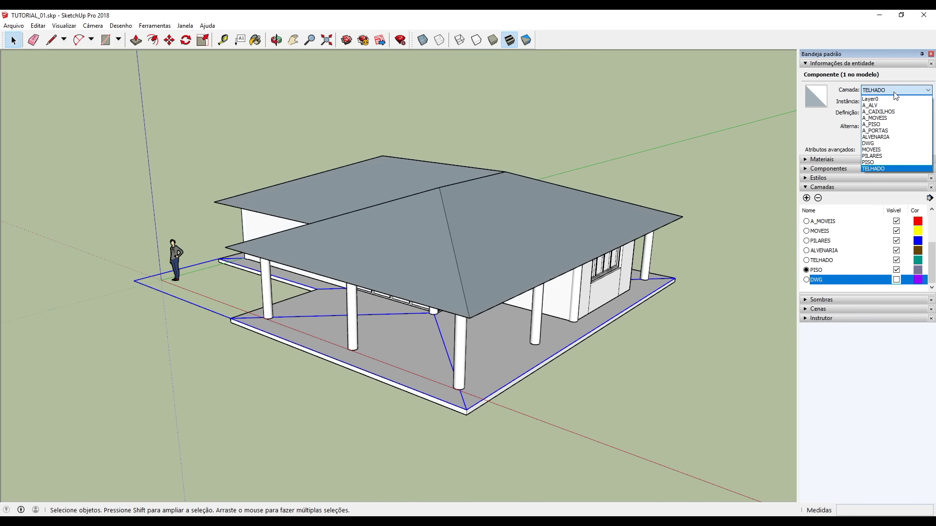
pyautogui.click(895, 147)
pyautogui.click(725, 200)
# Draw a large ground rectangle about 96 m by 97 m around the house.
pyautogui.moveTo(622, 355); pyautogui.dragTo(469, 338, button='middle')
pyautogui.scroll(-3, 382, 264)
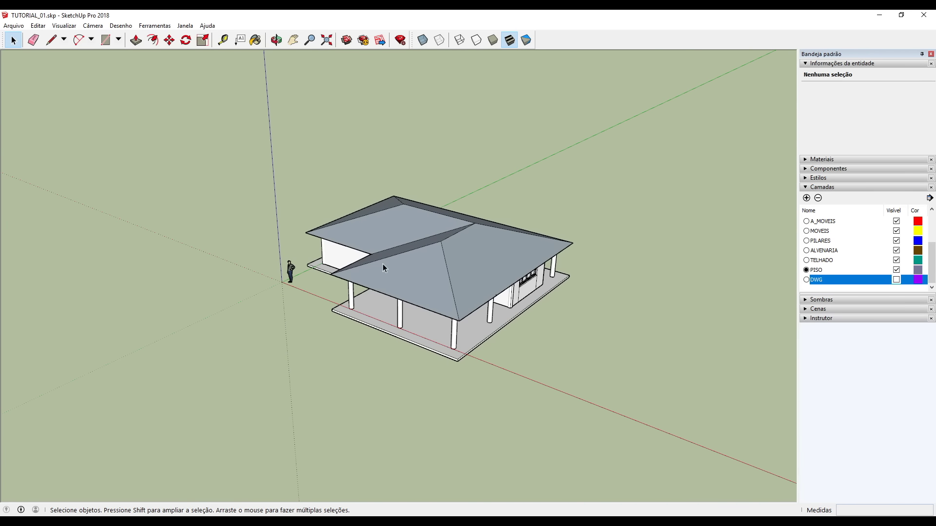
pyautogui.scroll(-2, 386, 264)
pyautogui.scroll(2, 411, 286)
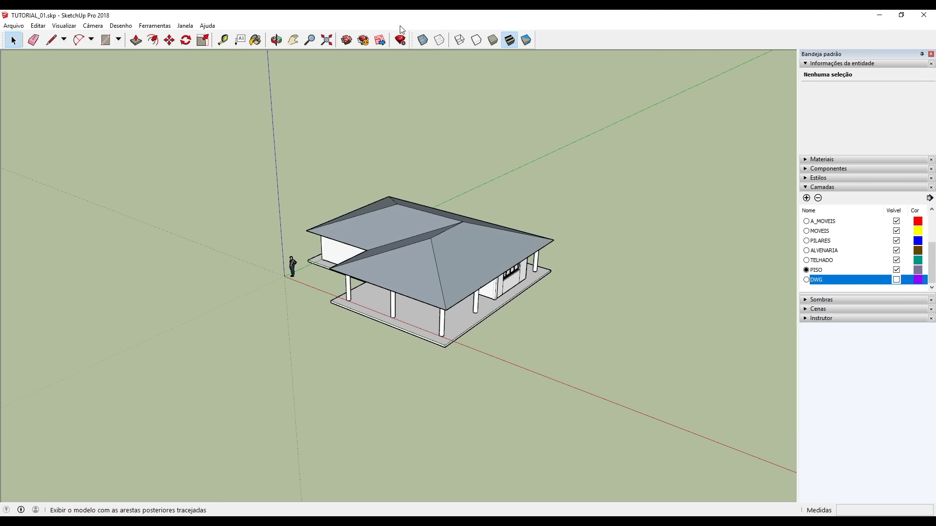
pyautogui.click(105, 39)
pyautogui.scroll(-1, 244, 169)
pyautogui.scroll(-1, 243, 168)
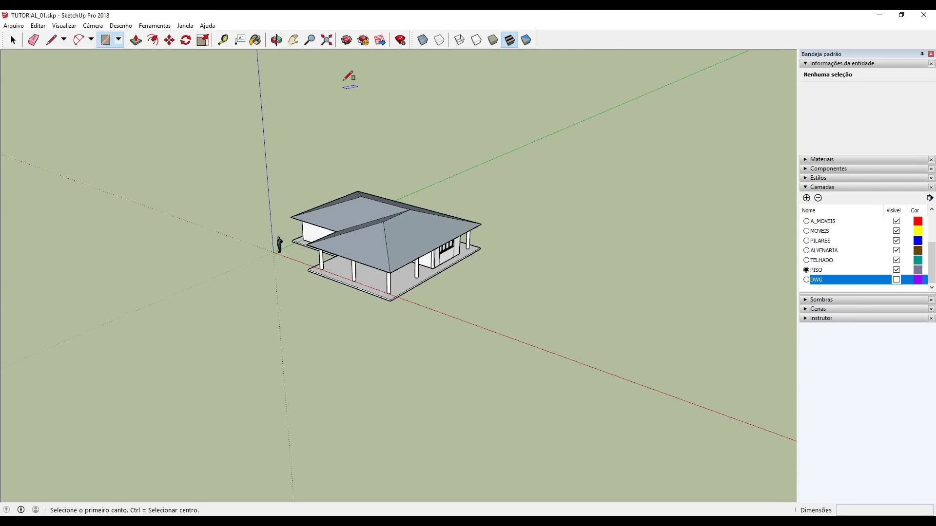
pyautogui.click(320, 61)
pyautogui.keyDown('shift'); pyautogui.moveTo(414, 501); pyautogui.dragTo(389, 390, button='middle'); pyautogui.keyUp('shift')
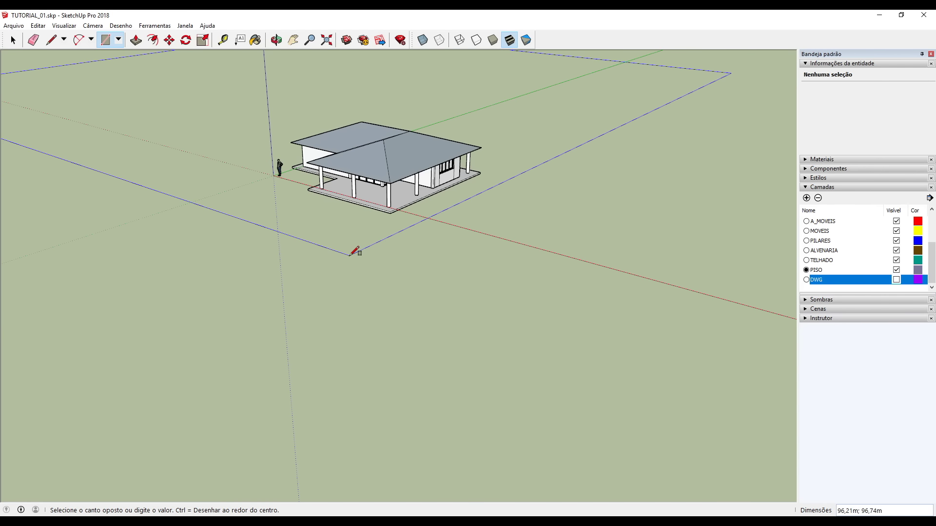
pyautogui.click(354, 254)
# Select the ground face with its edges and move it horizontally so the house sits near its middle.
pyautogui.press('space')
pyautogui.scroll(-5, 468, 488)
pyautogui.doubleClick(306, 218)
pyautogui.press('m')
pyautogui.click(306, 220)
pyautogui.click(363, 302)
# Group the ground plane and move it 0,1 m down along the blue axis.
pyautogui.moveTo(492, 376); pyautogui.dragTo(516, 303, button='middle')
pyautogui.hotkey('ctrl', 'g')
pyautogui.click(618, 312)
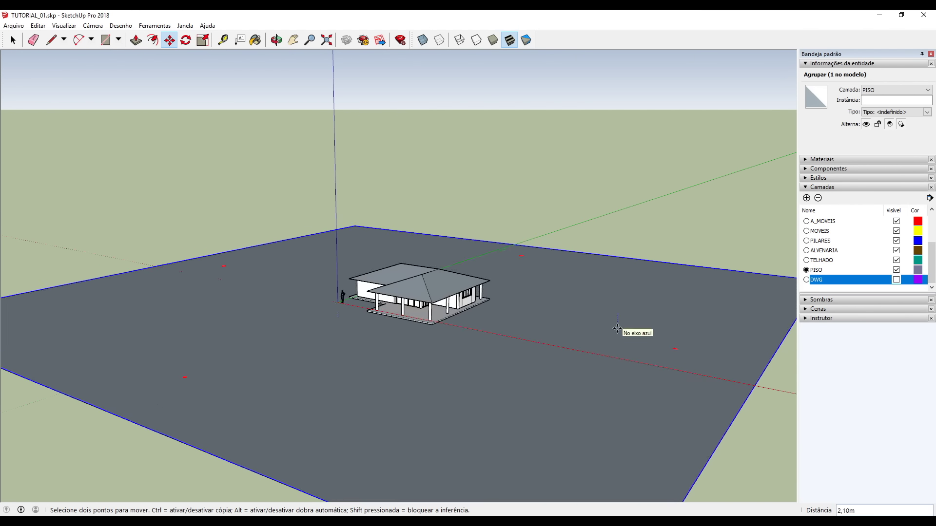
pyautogui.write('-0,1')
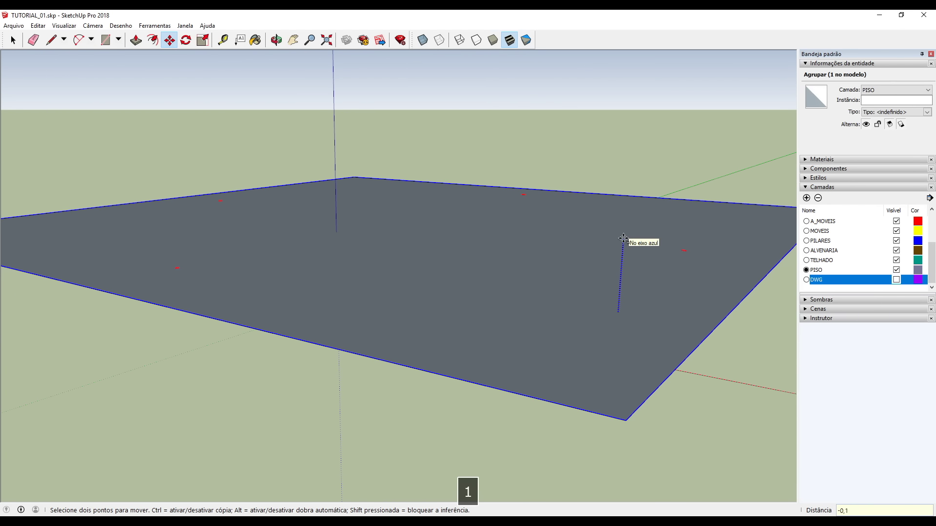
pyautogui.press('Return')
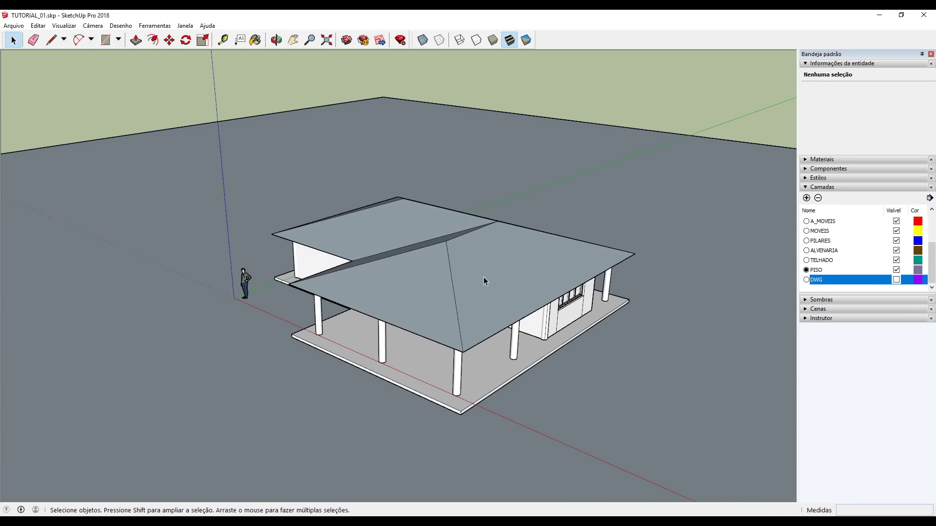
# Reverse the ground face inside its group so its front side points up, and leave the group.
pyautogui.scroll(-2, 483, 282)
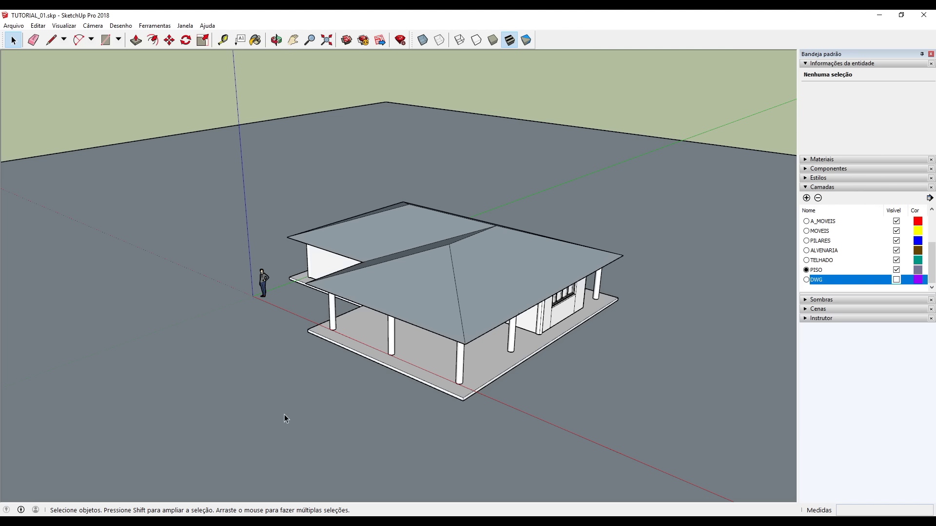
pyautogui.click(238, 379)
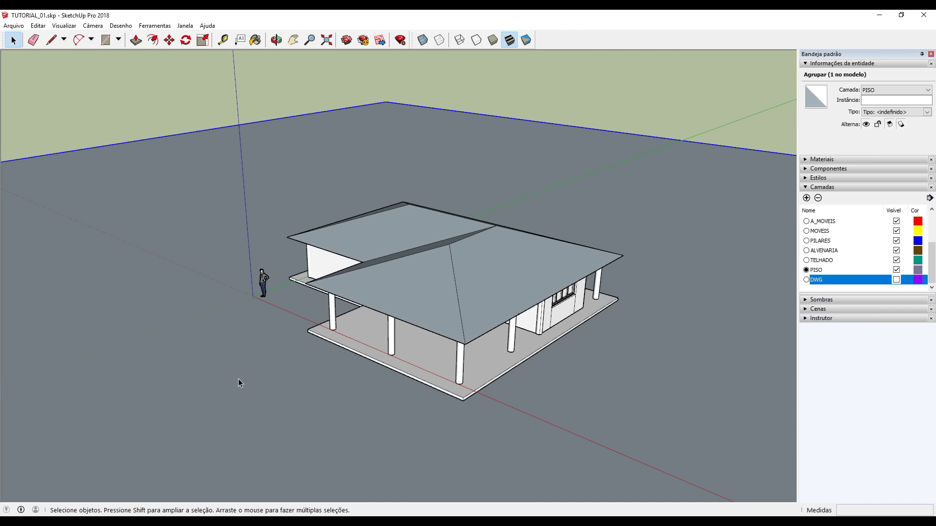
pyautogui.doubleClick(256, 371)
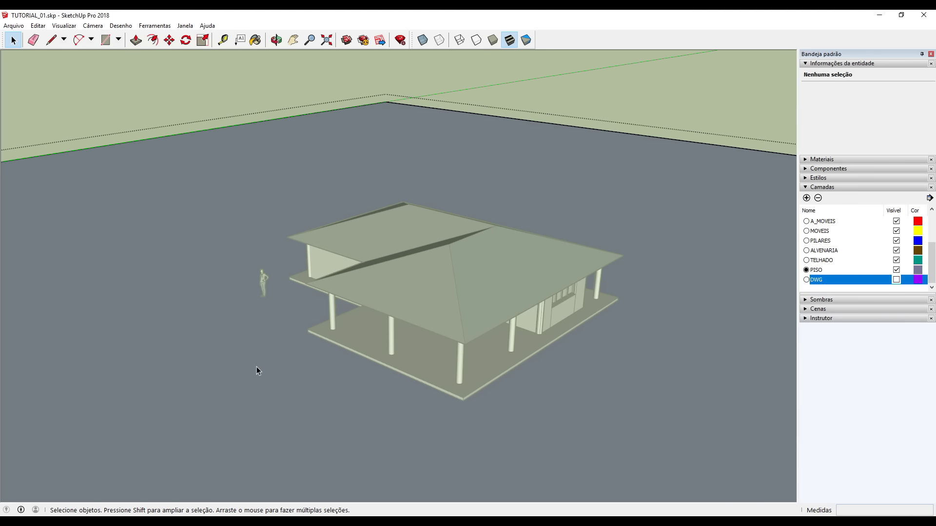
pyautogui.click(257, 371)
pyautogui.rightClick(257, 370)
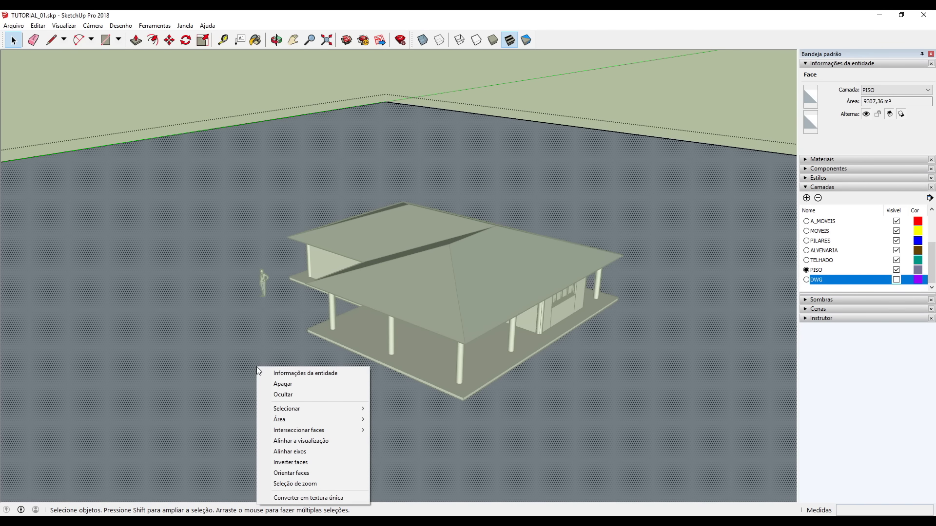
pyautogui.click(283, 463)
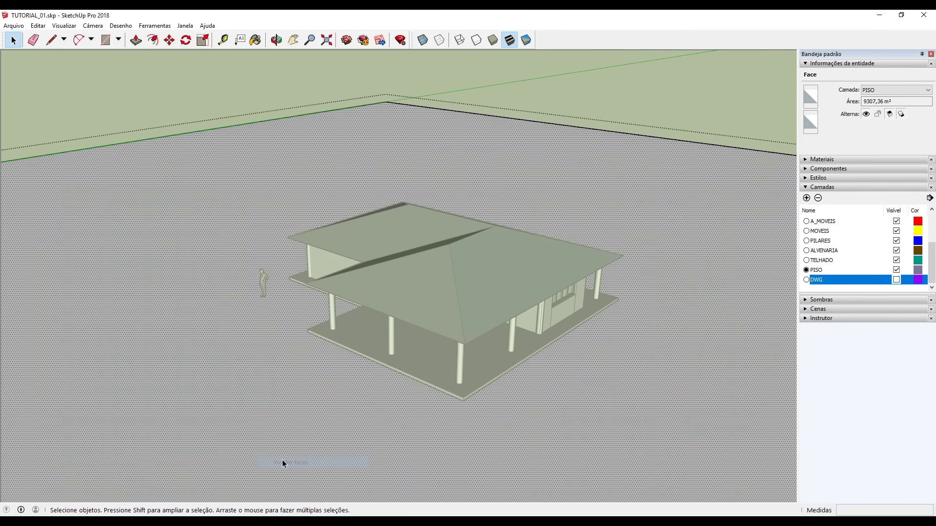
pyautogui.click(549, 86)
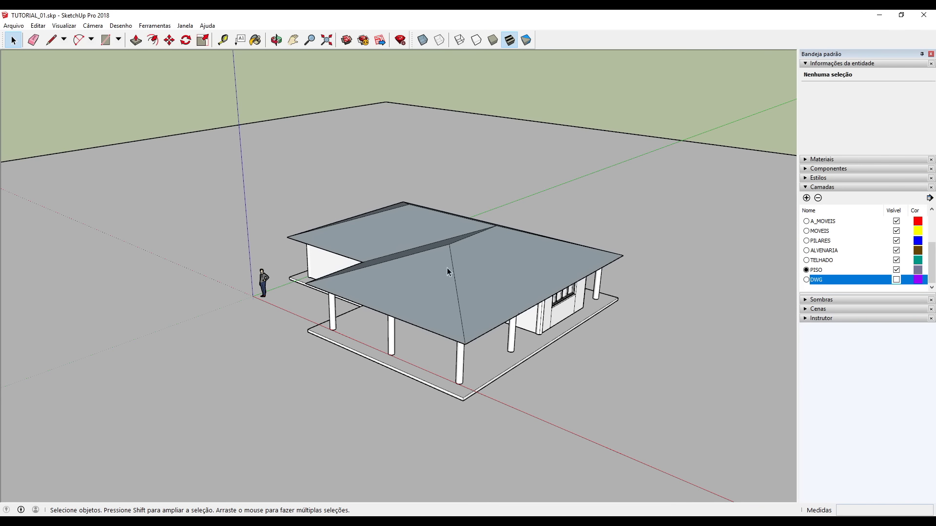
# Open the roof group, select all of its sloping faces and reverse them so their front sides point outward.
pyautogui.moveTo(493, 278); pyautogui.dragTo(419, 324, button='middle')
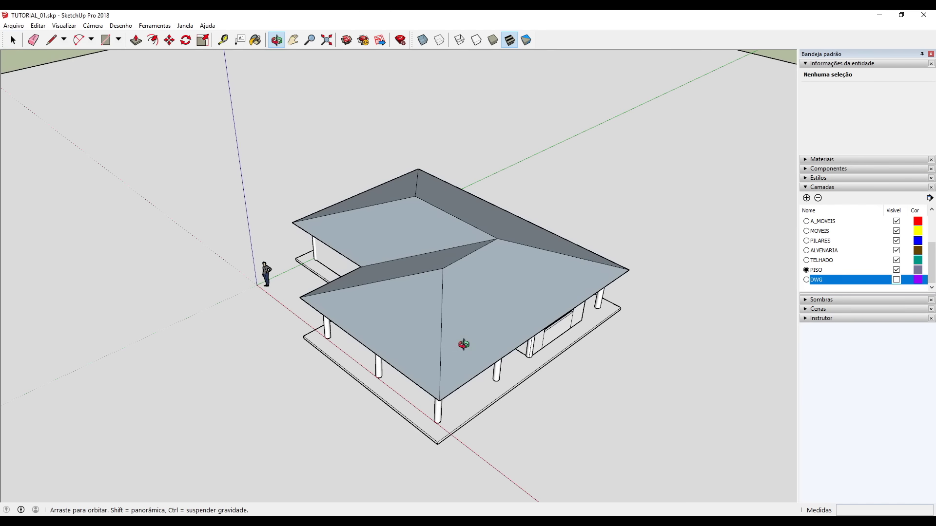
pyautogui.click(420, 322)
pyautogui.doubleClick(420, 322)
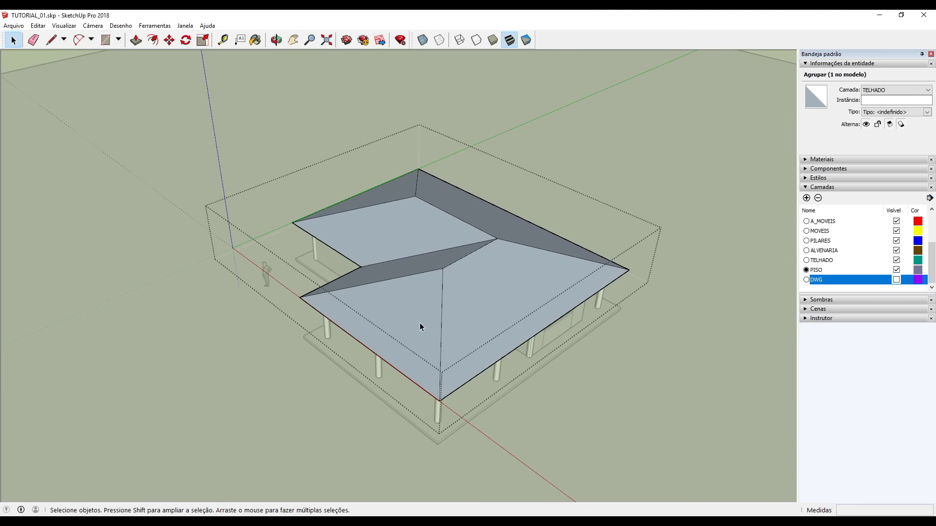
pyautogui.click(419, 323)
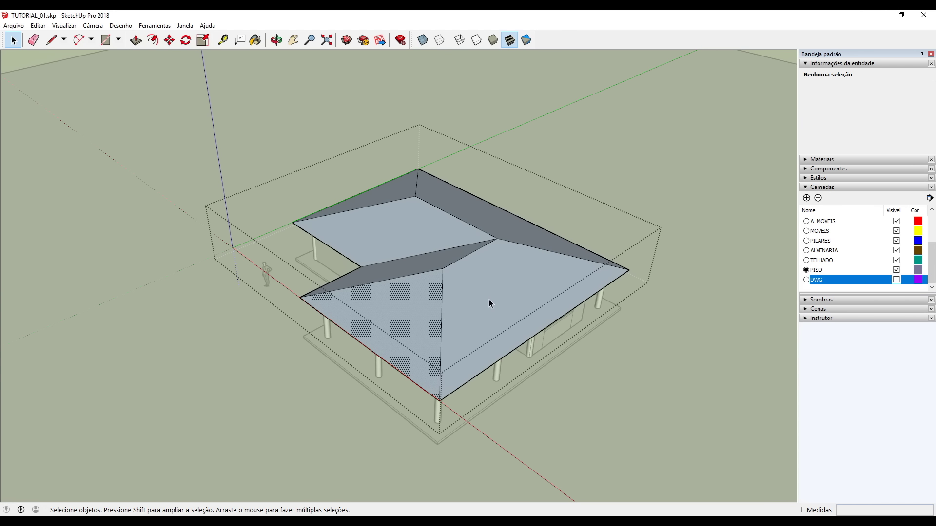
pyautogui.keyDown('ctrl'); pyautogui.click(490, 299); pyautogui.keyUp('ctrl')
pyautogui.keyDown('ctrl'); pyautogui.click(431, 256); pyautogui.keyUp('ctrl')
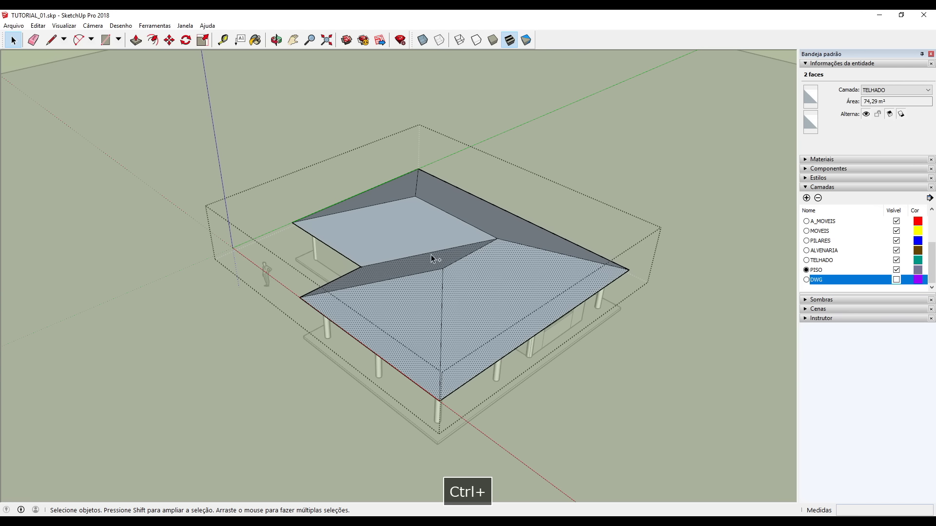
pyautogui.keyDown('ctrl'); pyautogui.click(414, 223); pyautogui.keyUp('ctrl')
pyautogui.keyDown('ctrl'); pyautogui.click(402, 191); pyautogui.keyUp('ctrl')
pyautogui.keyDown('ctrl'); pyautogui.click(451, 201); pyautogui.keyUp('ctrl')
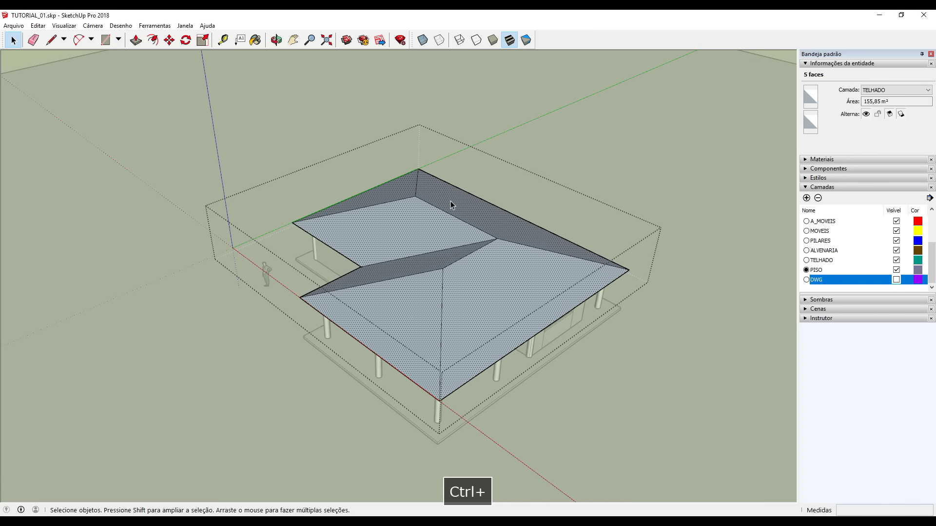
pyautogui.rightClick(450, 200)
pyautogui.click(495, 307)
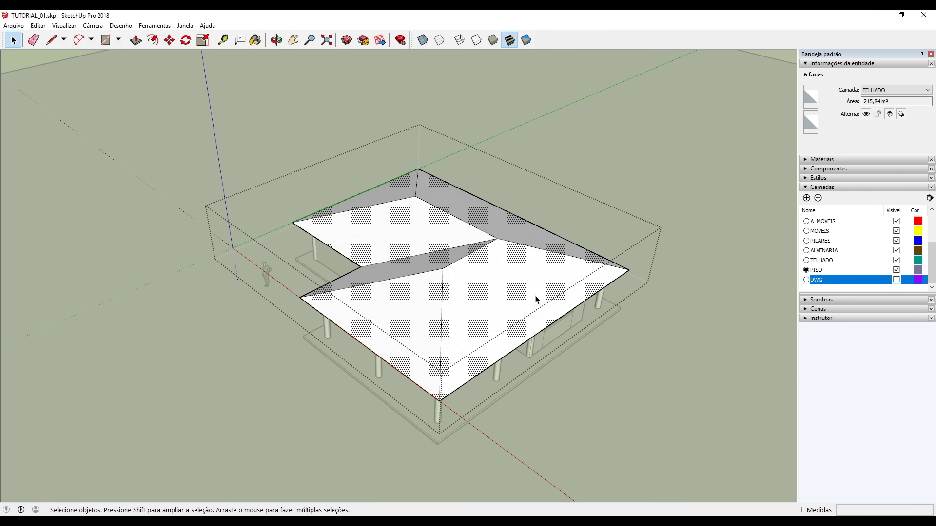
# Paint the whole roof with the Telhado de betume material from the Telhado collection.
pyautogui.scroll(-2, 536, 300)
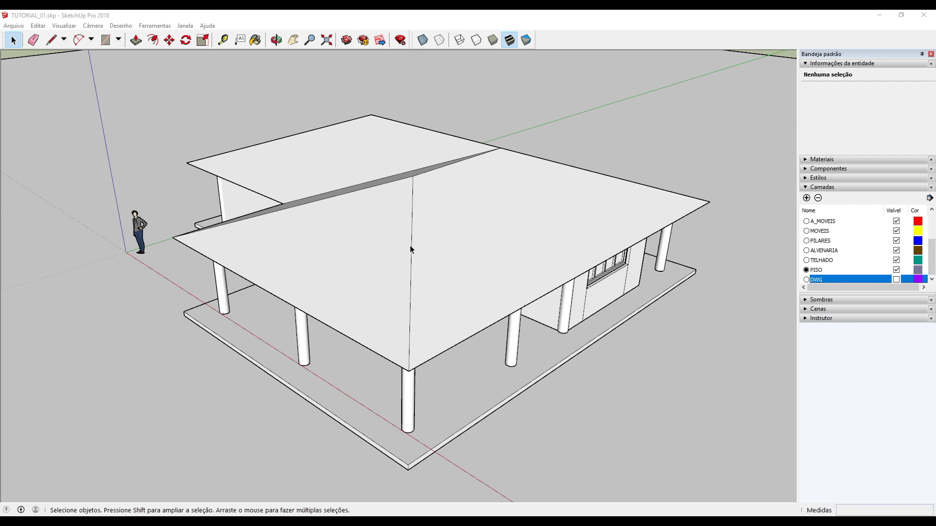
pyautogui.click(806, 160)
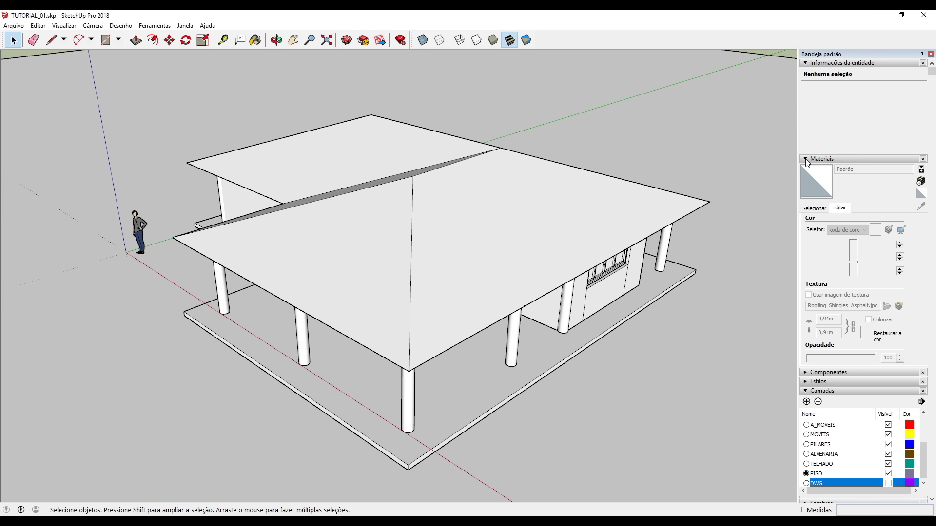
pyautogui.click(814, 208)
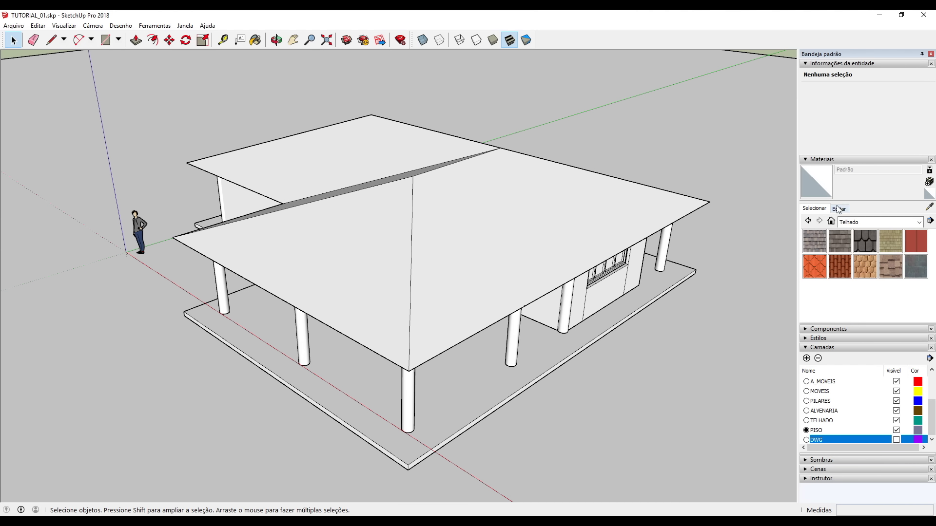
pyautogui.click(832, 220)
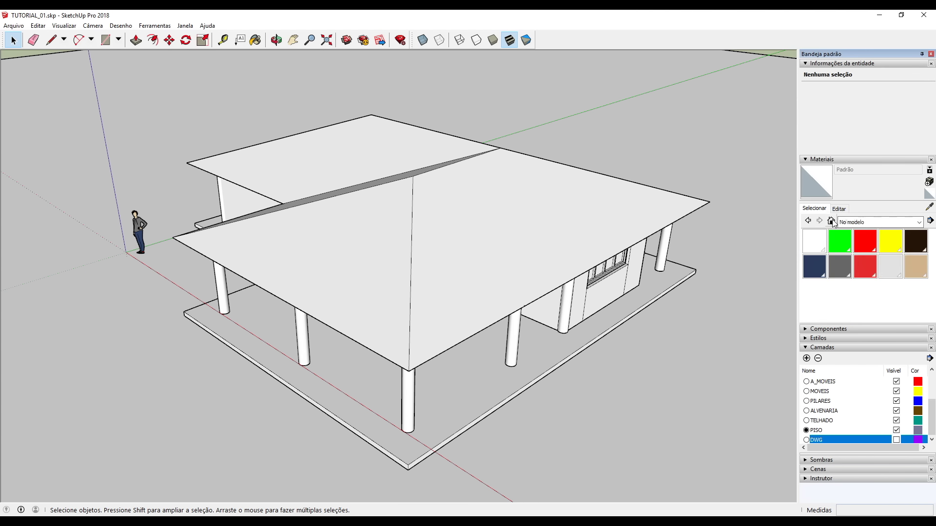
pyautogui.click(865, 221)
pyautogui.click(858, 238)
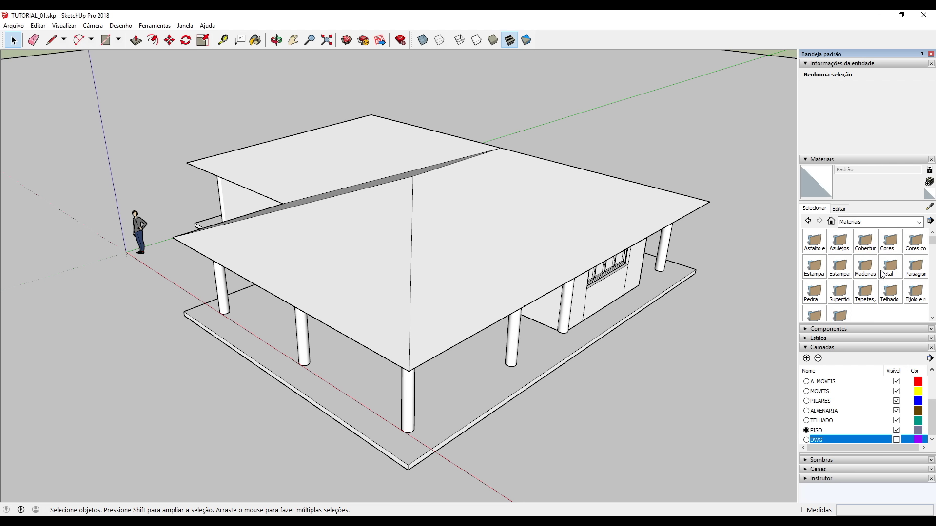
pyautogui.click(884, 292)
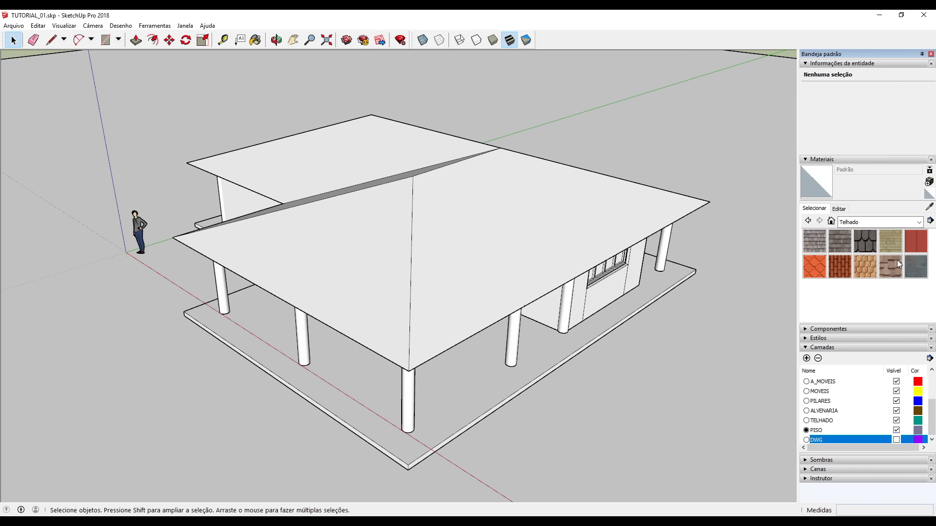
pyautogui.click(838, 242)
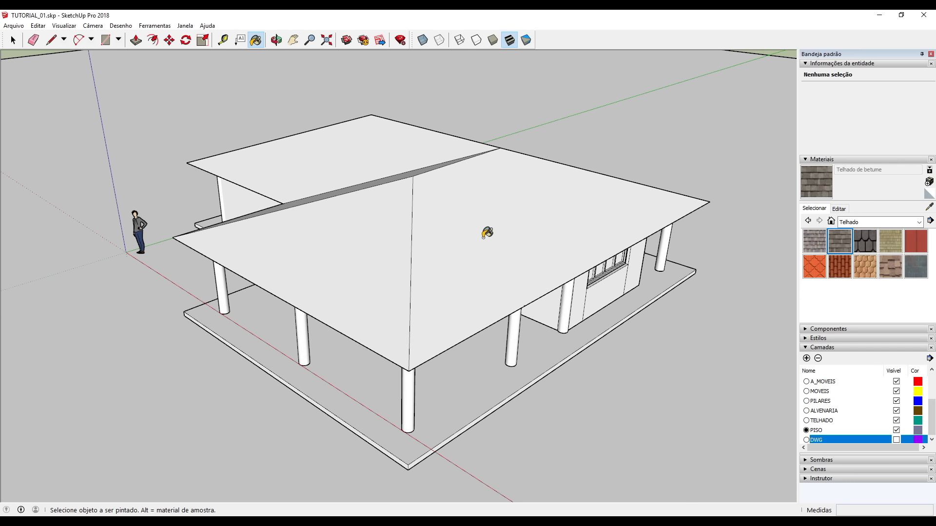
pyautogui.click(458, 252)
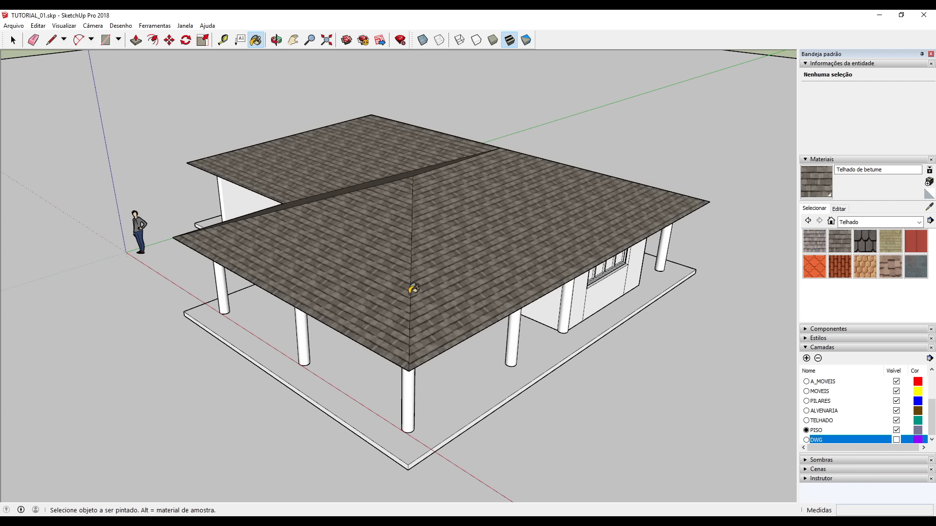
# Set the texture width of the roof's Telhado de betume material to 1 m, keeping its proportions linked.
pyautogui.moveTo(413, 289)
pyautogui.mouseDown(button='middle')
pyautogui.moveTo(341, 351)
pyautogui.moveTo(294, 302)
pyautogui.moveTo(368, 282)
pyautogui.mouseUp(button='middle')
pyautogui.scroll(4, 355, 315)
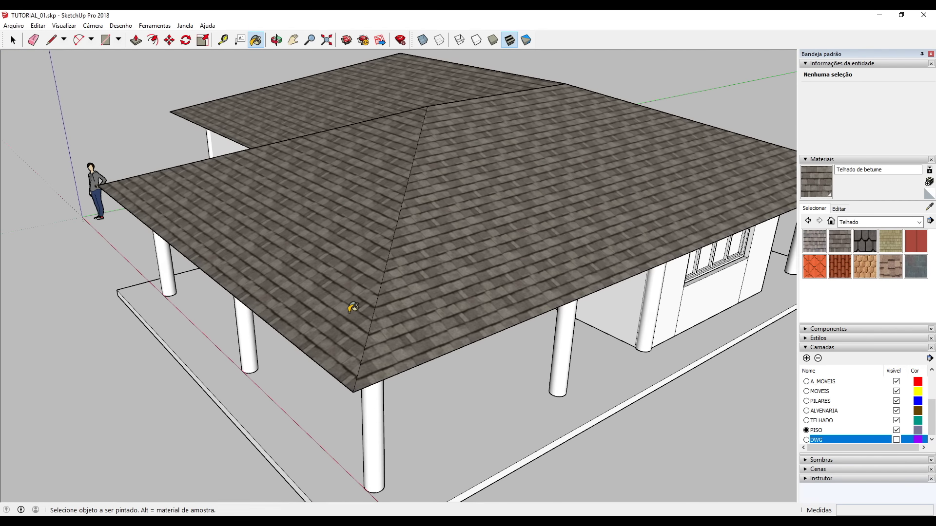
pyautogui.moveTo(420, 261)
pyautogui.mouseDown(button='middle')
pyautogui.moveTo(429, 268)
pyautogui.moveTo(453, 221)
pyautogui.mouseUp(button='middle')
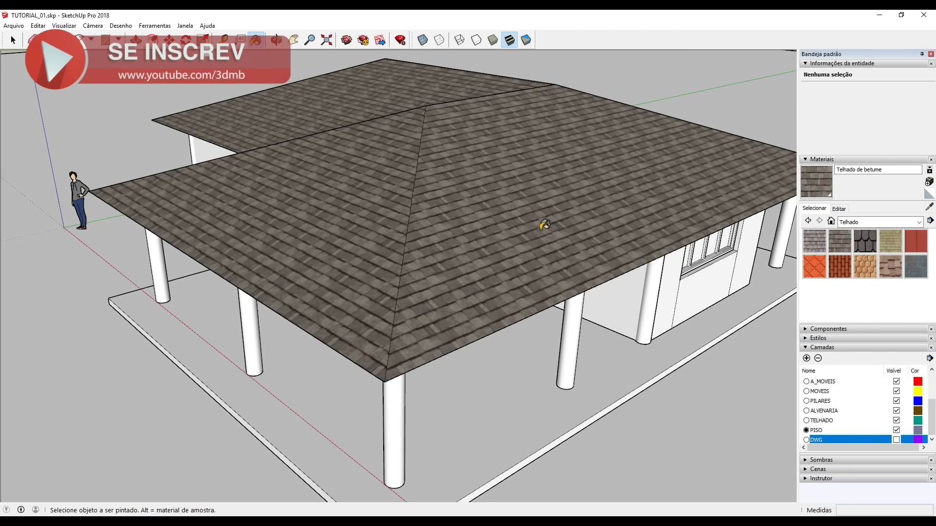
pyautogui.click(839, 209)
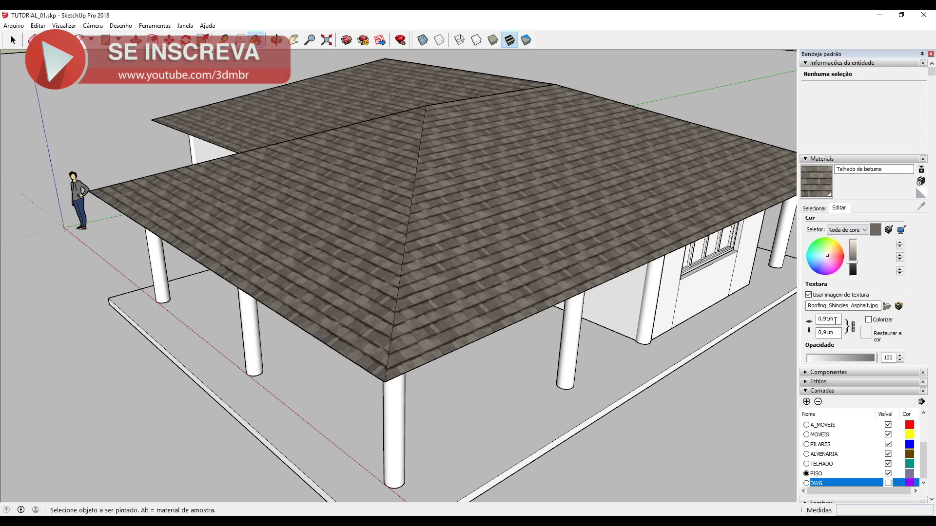
pyautogui.moveTo(835, 320); pyautogui.dragTo(812, 320)
pyautogui.write('1')
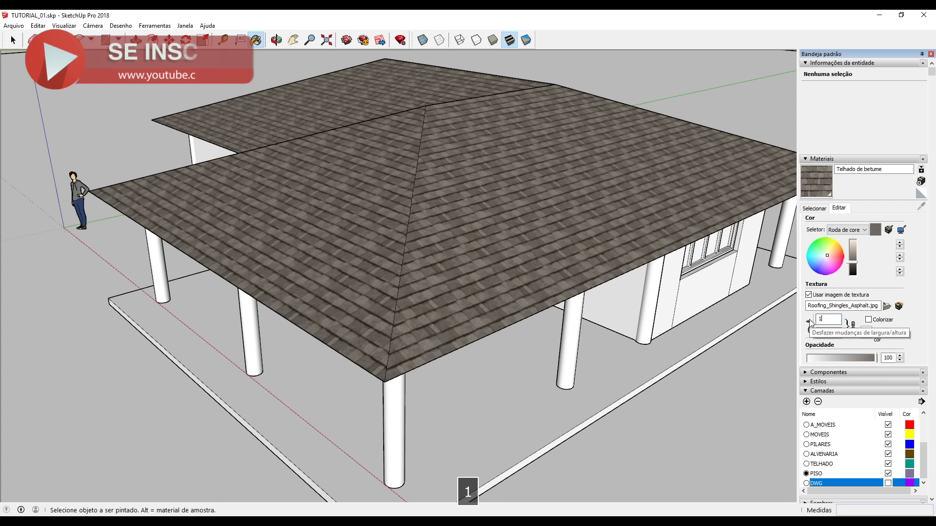
pyautogui.press('Return')
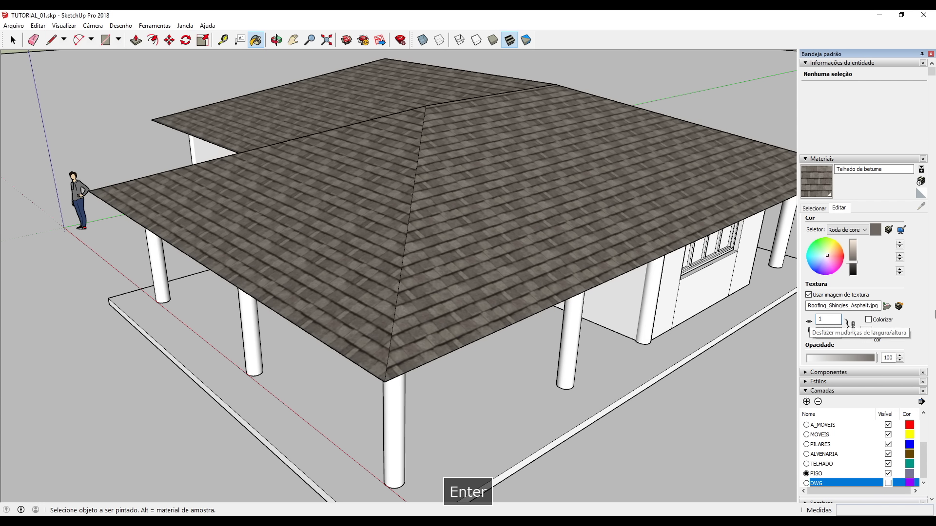
pyautogui.moveTo(538, 192)
pyautogui.mouseDown(button='middle')
pyautogui.moveTo(562, 200)
pyautogui.moveTo(528, 278)
pyautogui.moveTo(480, 299)
pyautogui.moveTo(529, 163)
pyautogui.moveTo(485, 194)
pyautogui.moveTo(524, 230)
pyautogui.mouseUp(button='middle')
pyautogui.scroll(-6, 562, 201)
pyautogui.scroll(-2, 455, 224)
pyautogui.scroll(5, 534, 146)
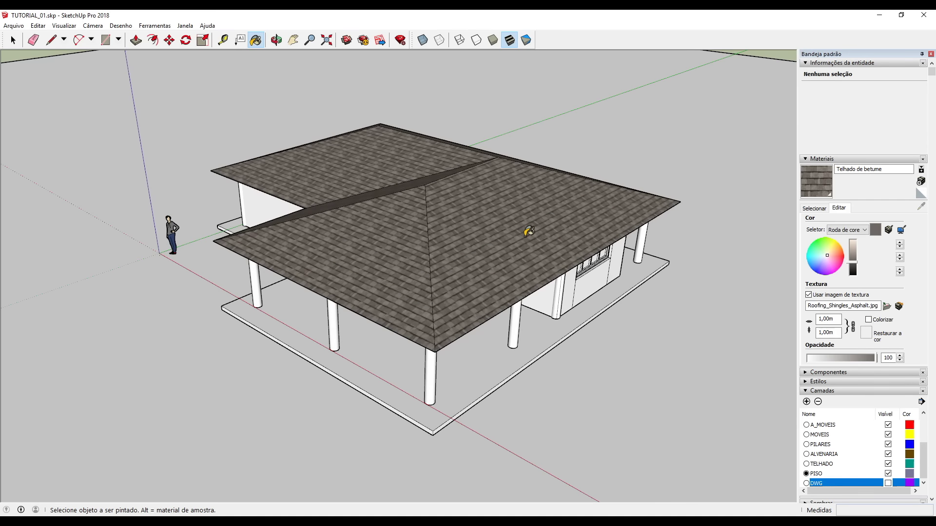
# Reset to the default material and create a new plain light-green material named GRAMA.
pyautogui.click(815, 208)
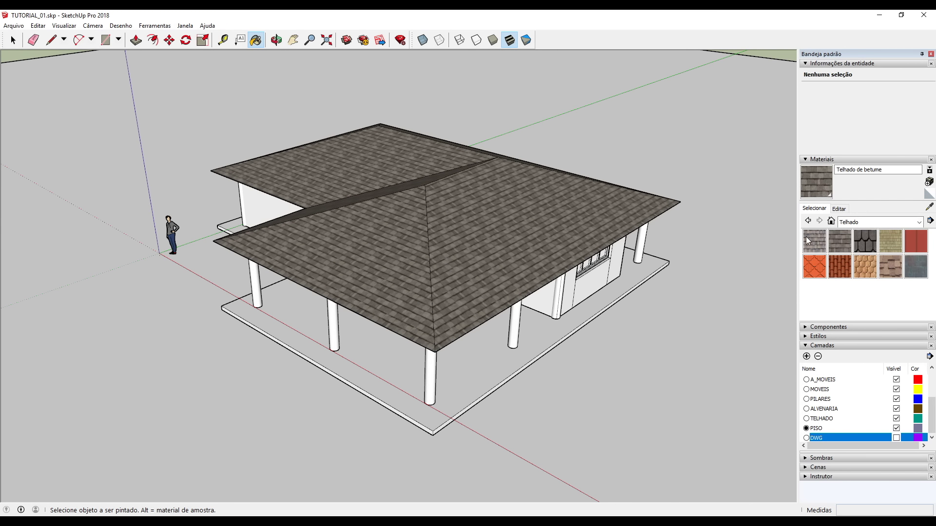
pyautogui.click(839, 241)
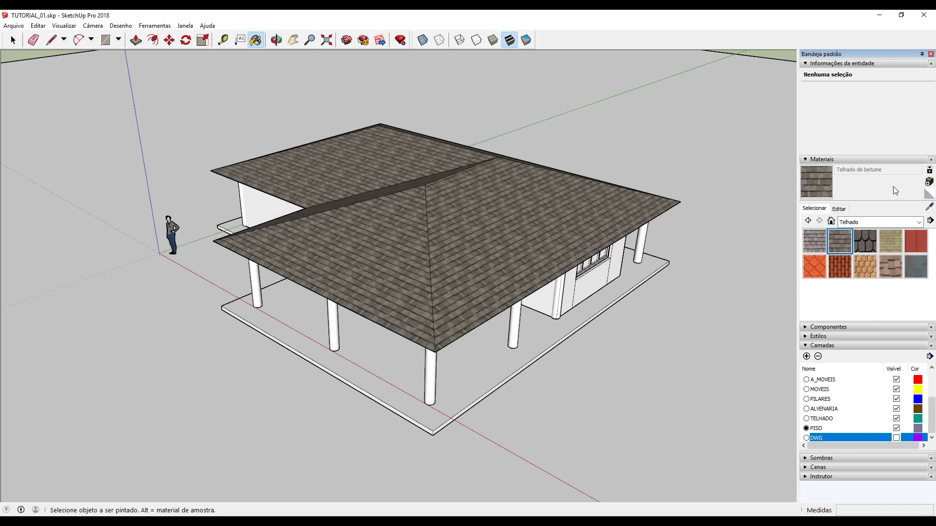
pyautogui.click(928, 195)
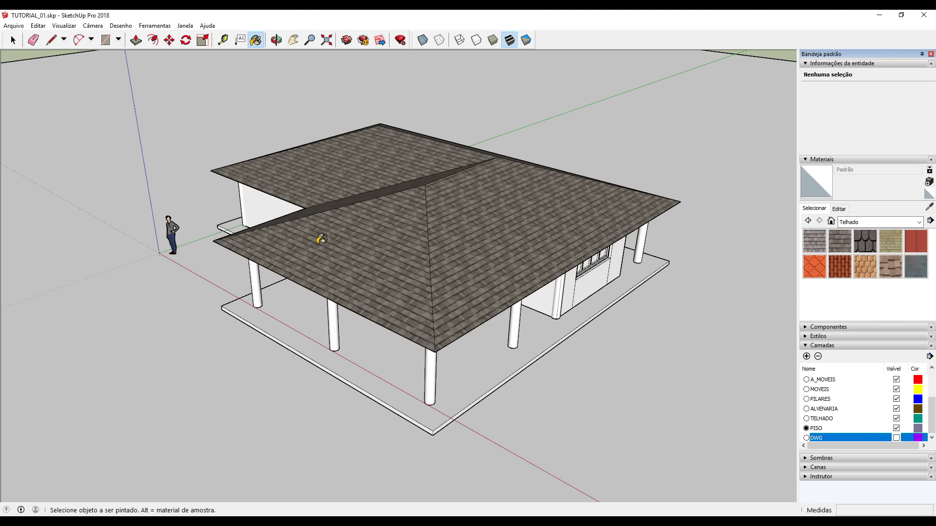
pyautogui.click(929, 182)
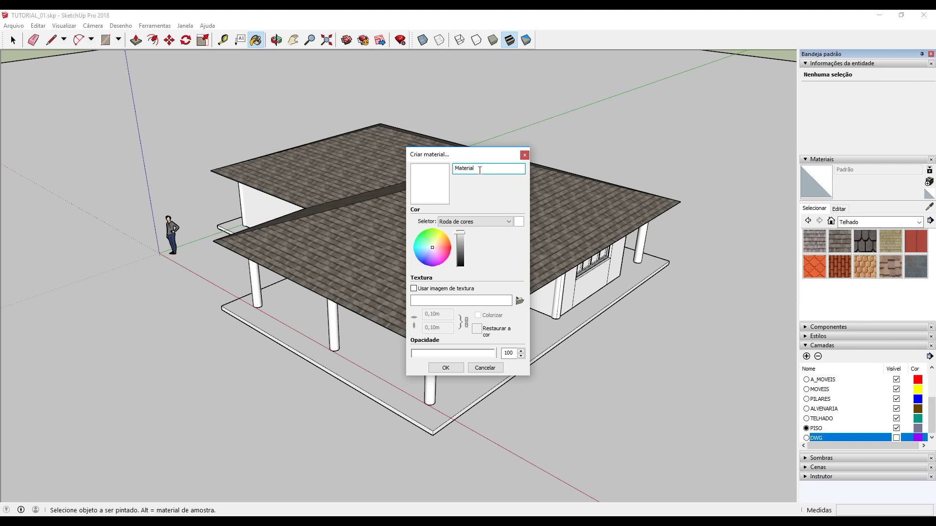
pyautogui.write('GRAMA')
pyautogui.click(439, 248)
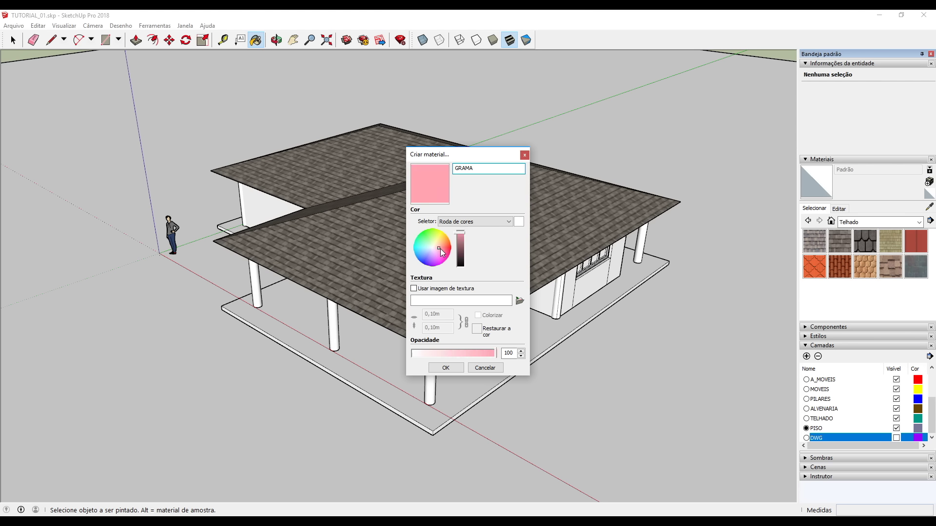
pyautogui.moveTo(440, 248)
pyautogui.mouseDown()
pyautogui.moveTo(446, 241)
pyautogui.moveTo(425, 234)
pyautogui.moveTo(417, 245)
pyautogui.moveTo(430, 241)
pyautogui.mouseUp()
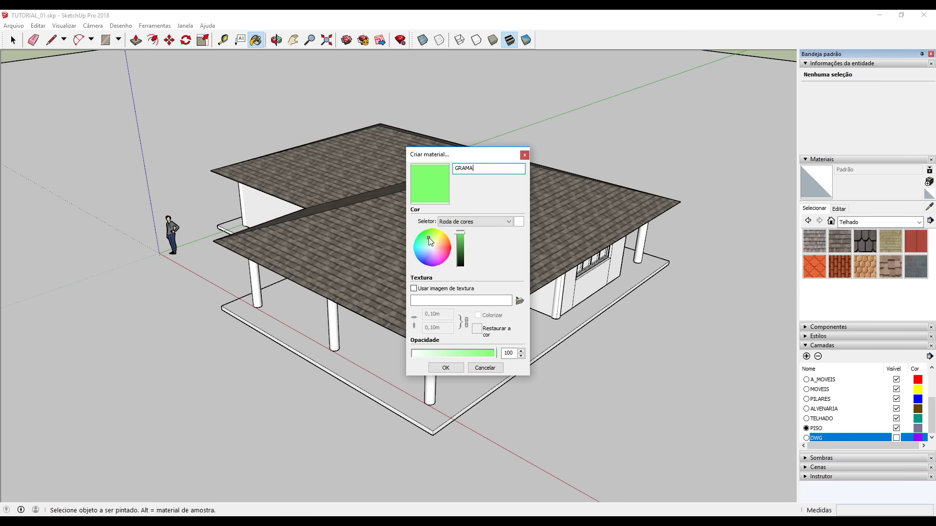
pyautogui.click(446, 368)
# Try painting the ground, floor slab and walls with the GRAMA material, and undo all three fills.
pyautogui.click(634, 157)
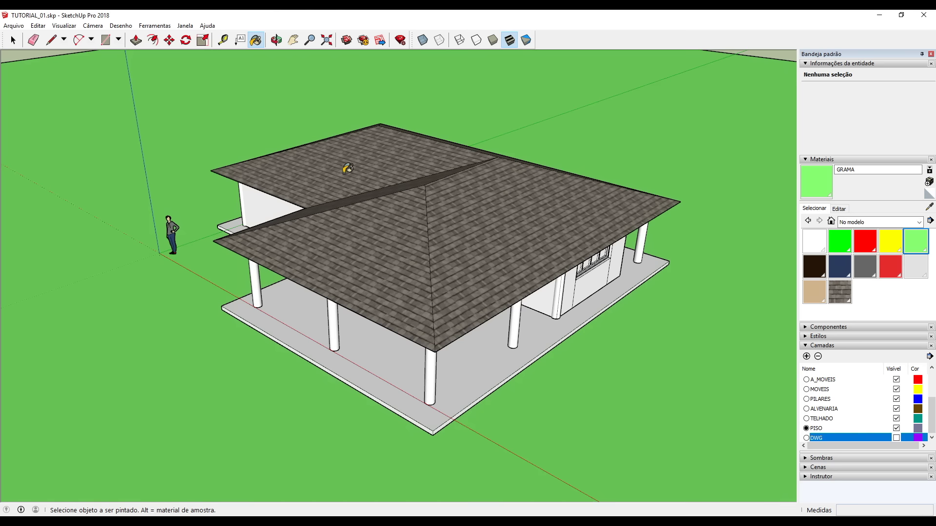
pyautogui.click(282, 320)
pyautogui.click(257, 204)
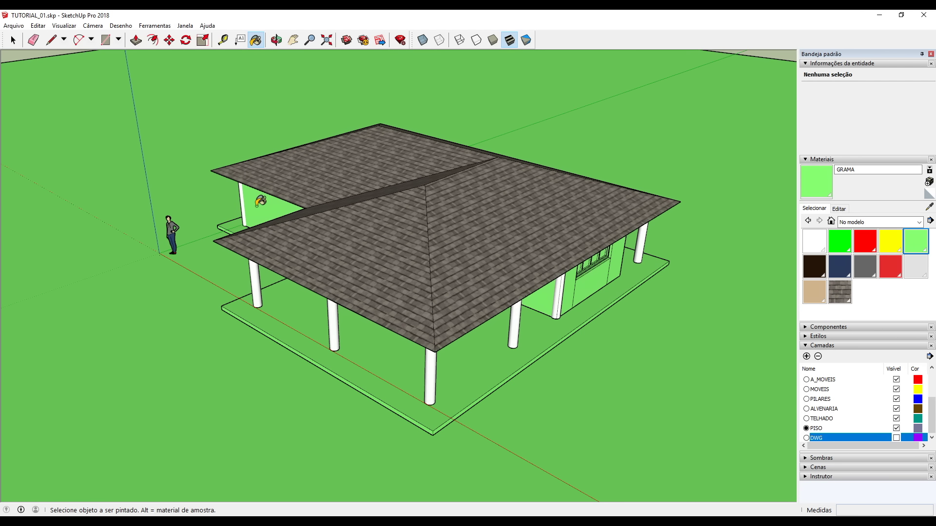
pyautogui.hotkey('ctrl', 'z')
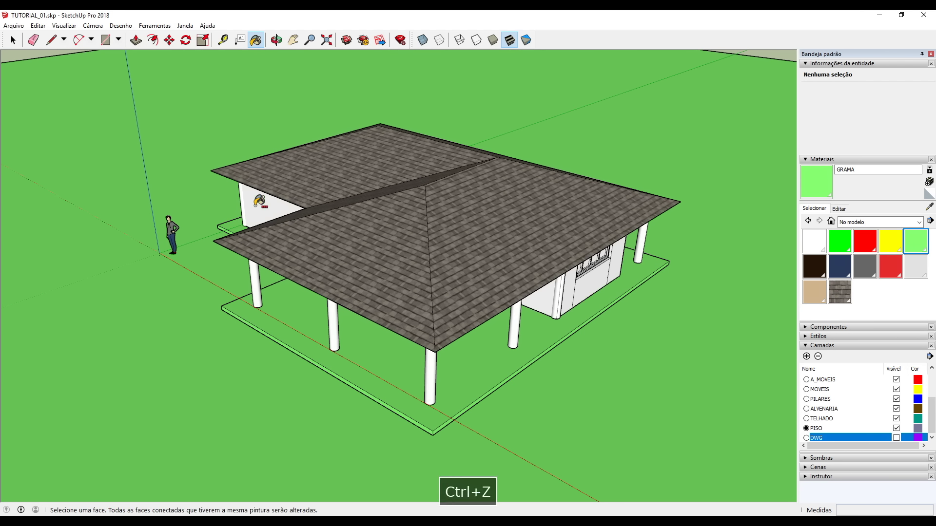
pyautogui.hotkey('ctrl', 'z')
pyautogui.hotkey('ctrl', 'z')
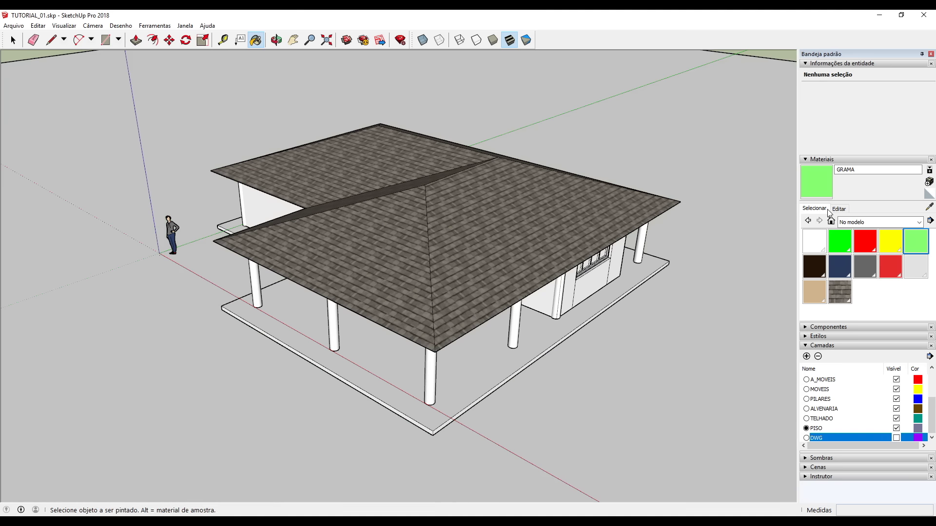
# Start a new material based on GRAMA and name it GRAMA 2.
pyautogui.doubleClick(913, 245)
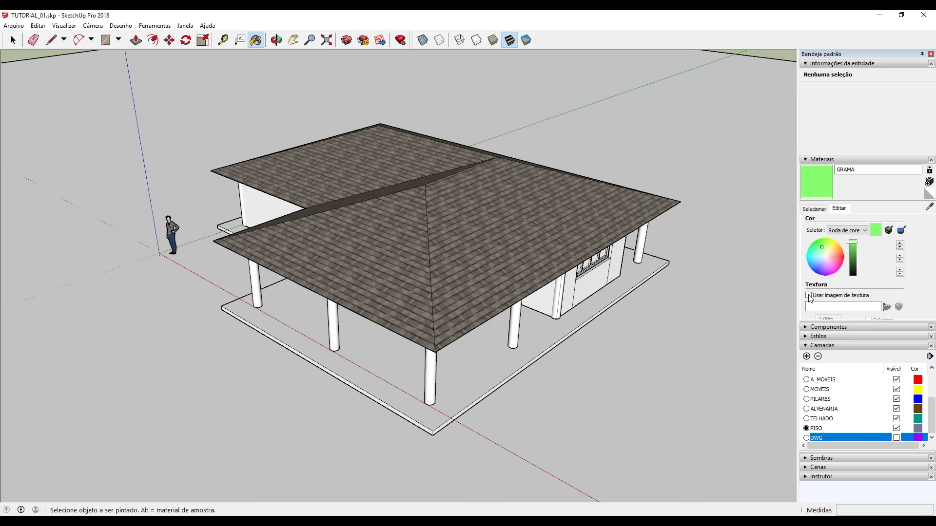
pyautogui.click(929, 182)
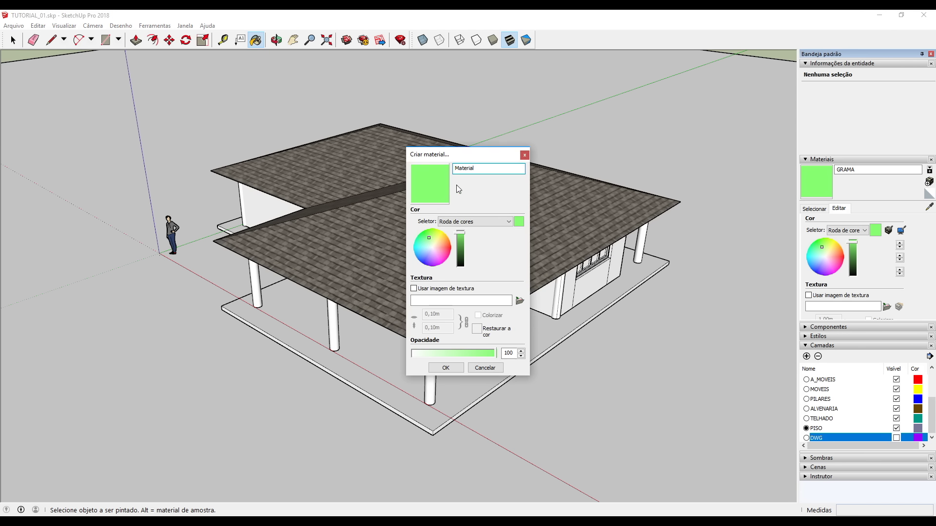
pyautogui.write('gRAMA')
pyautogui.write('G')
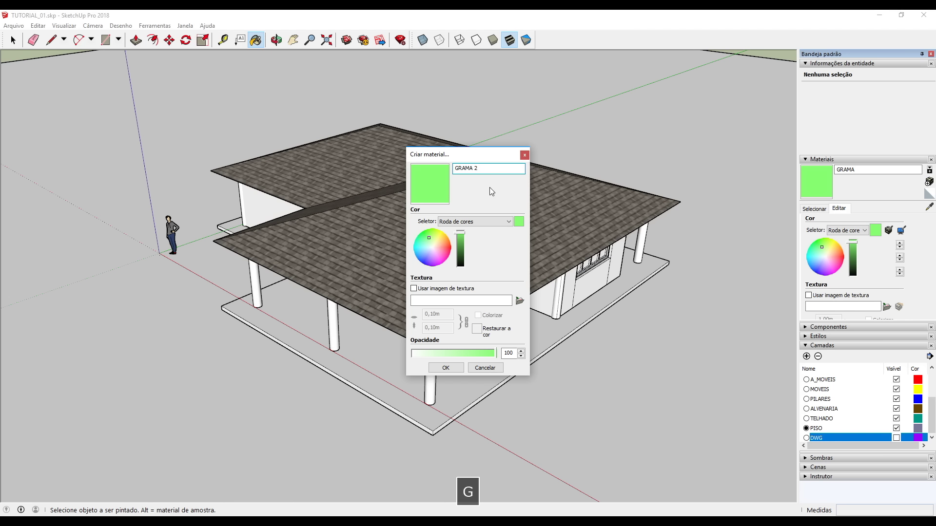
# Give GRAMA 2 the texture image 3dm_grama_101 from the TEXTURAS > GRAMA folder and create the material.
pyautogui.click(413, 288)
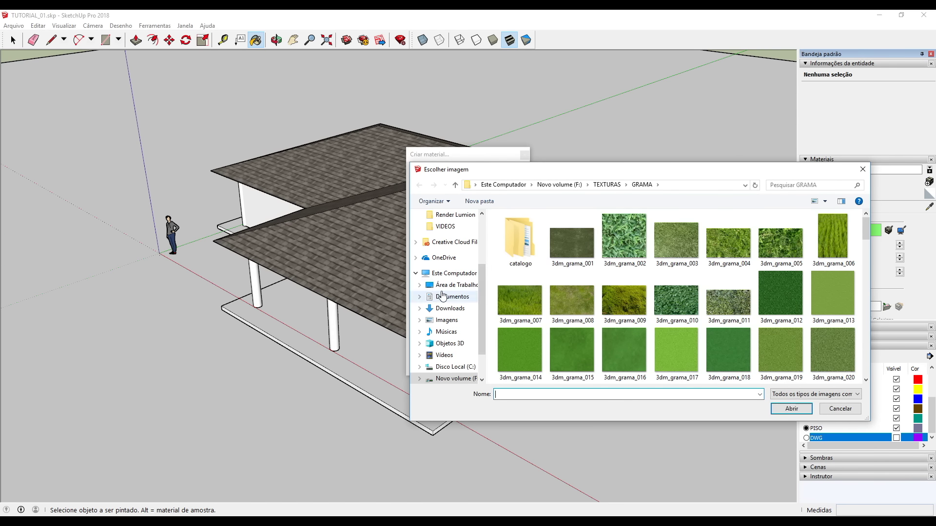
pyautogui.click(606, 185)
pyautogui.scroll(-4, 536, 253)
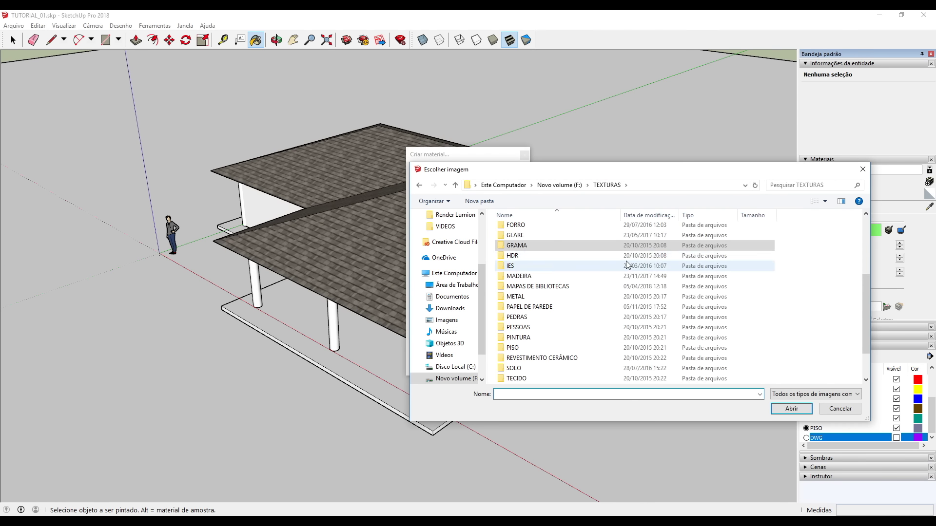
pyautogui.doubleClick(535, 251)
pyautogui.scroll(-15, 622, 287)
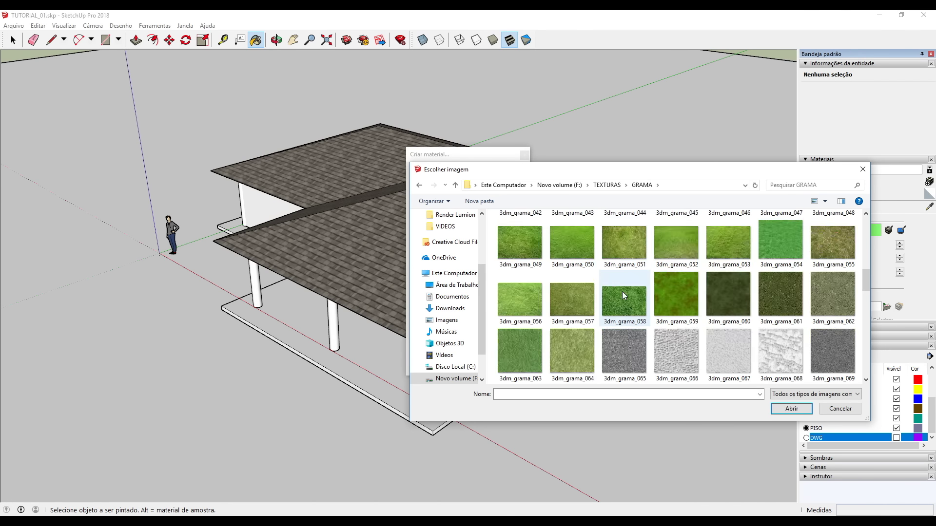
pyautogui.scroll(-1, 621, 277)
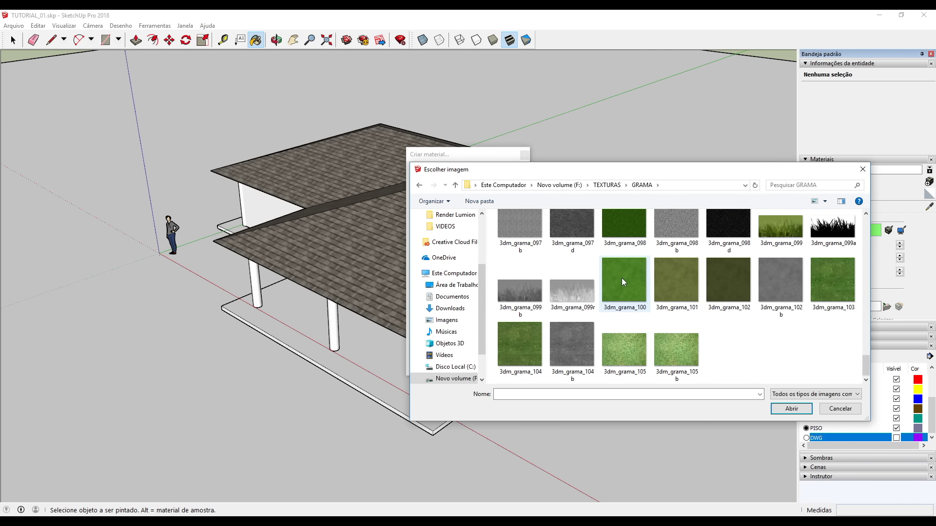
pyautogui.click(683, 270)
pyautogui.click(791, 409)
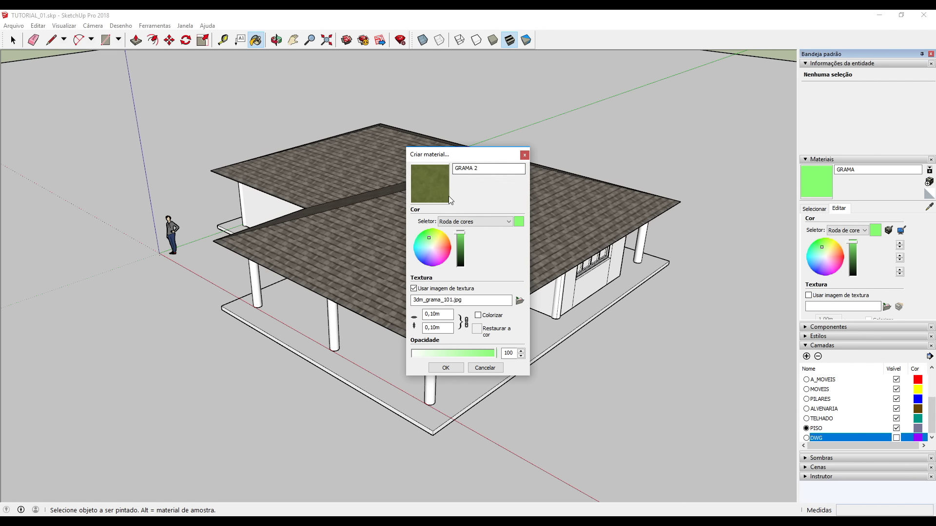
pyautogui.click(445, 368)
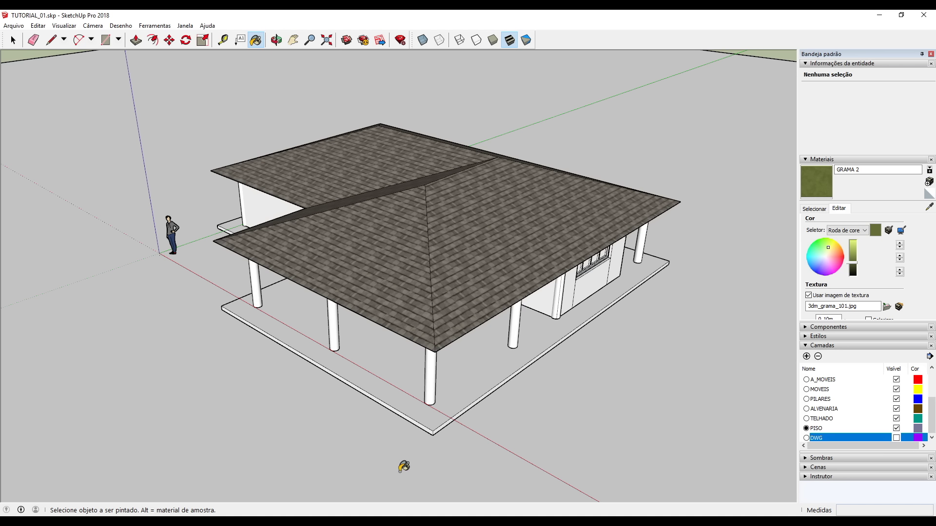
# Paint the ground plane around the house with the GRAMA 2 material.
pyautogui.click(230, 383)
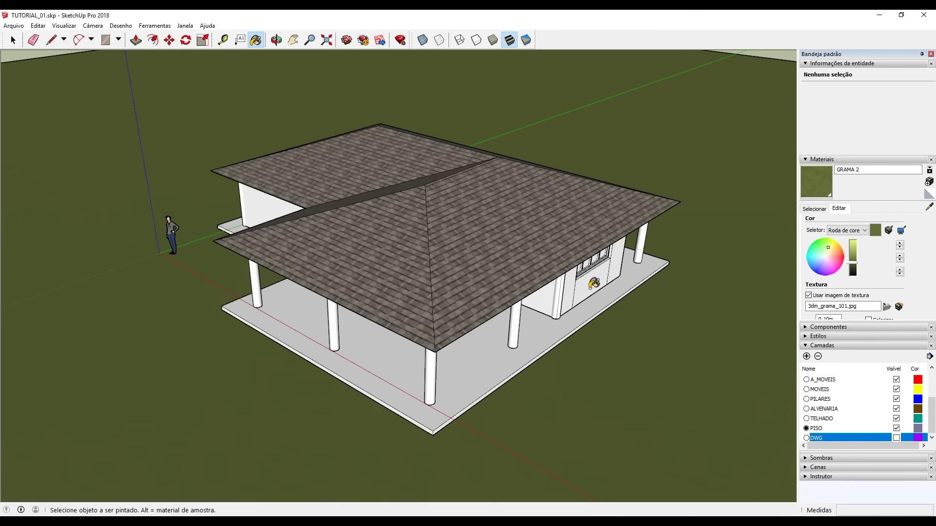
pyautogui.scroll(-4, 595, 280)
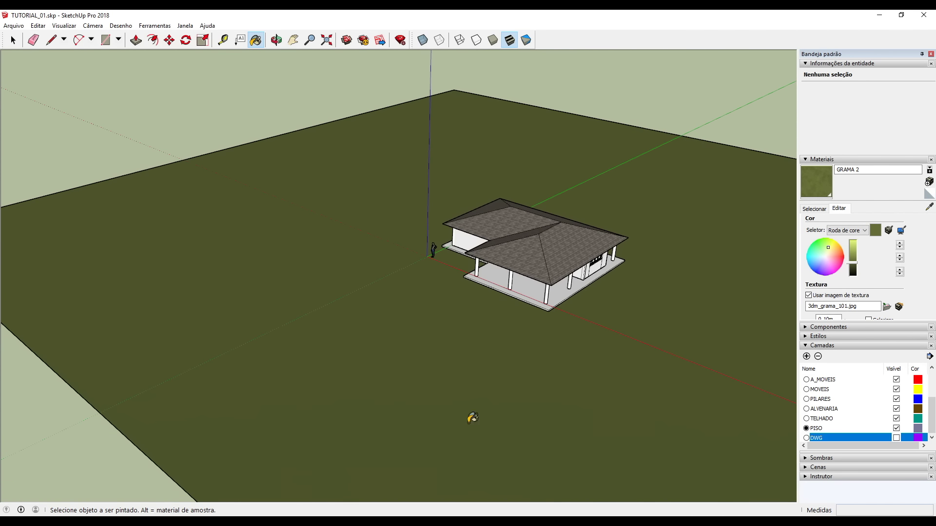
# Set the texture width of the GRAMA 2 material on the ground to 10 m.
pyautogui.scroll(10, 433, 253)
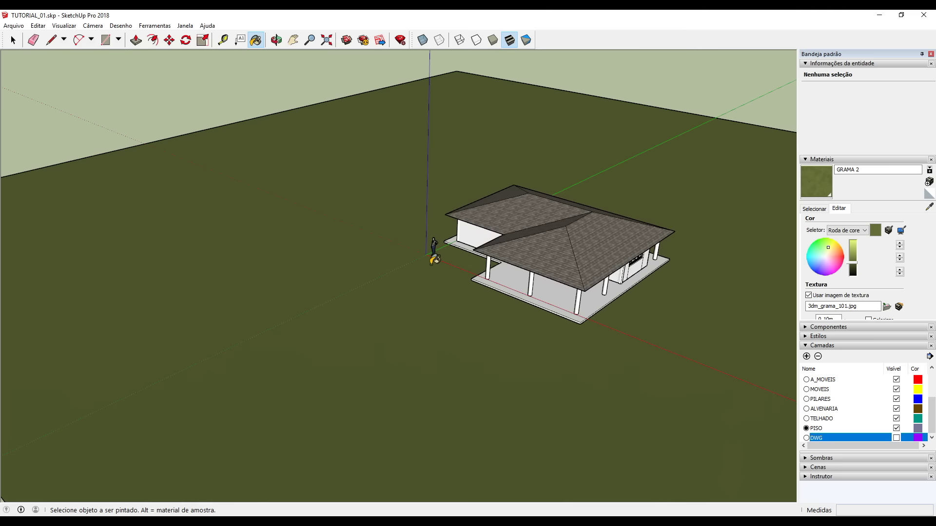
pyautogui.scroll(10, 436, 244)
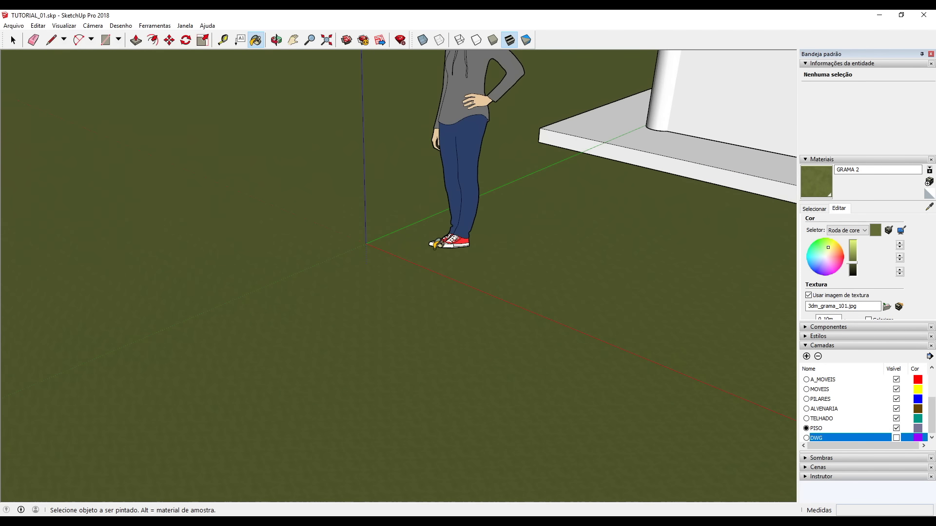
pyautogui.scroll(3, 462, 279)
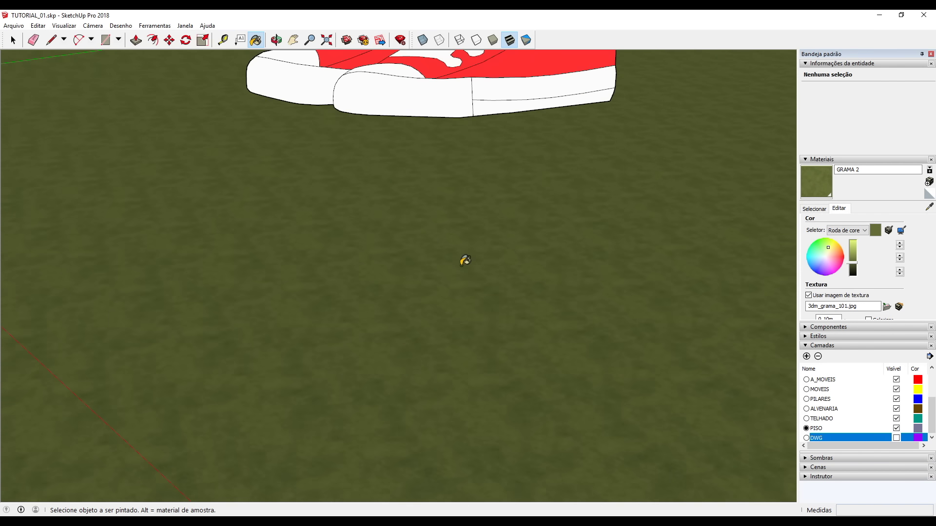
pyautogui.scroll(-10, 341, 344)
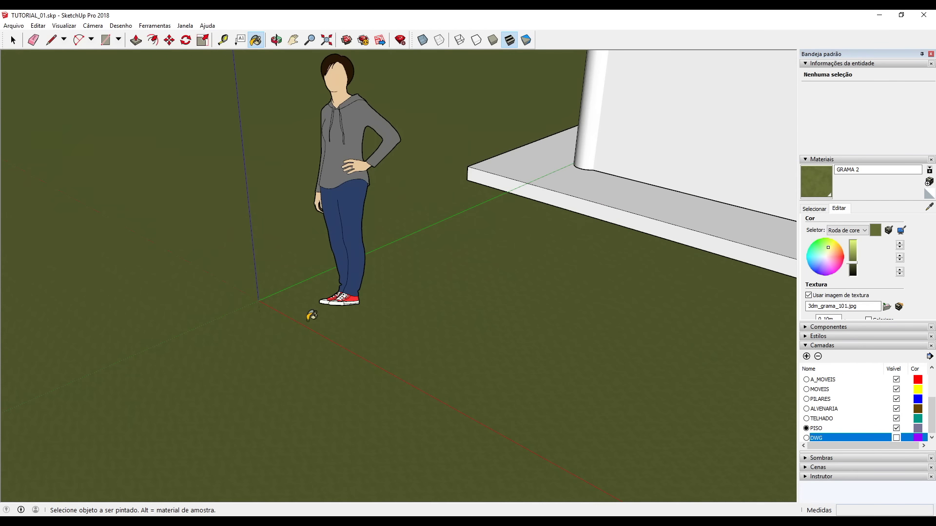
pyautogui.scroll(-10, 292, 287)
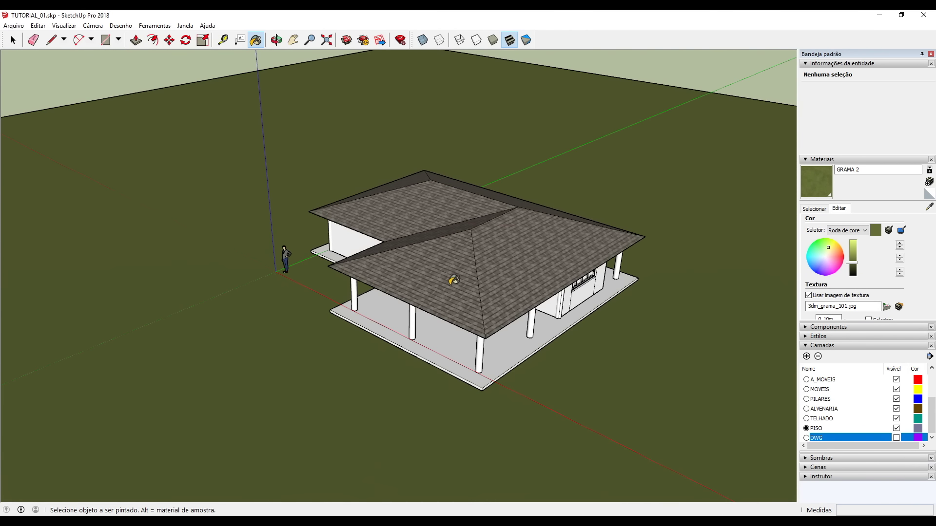
pyautogui.scroll(2, 536, 298)
pyautogui.scroll(1, 584, 348)
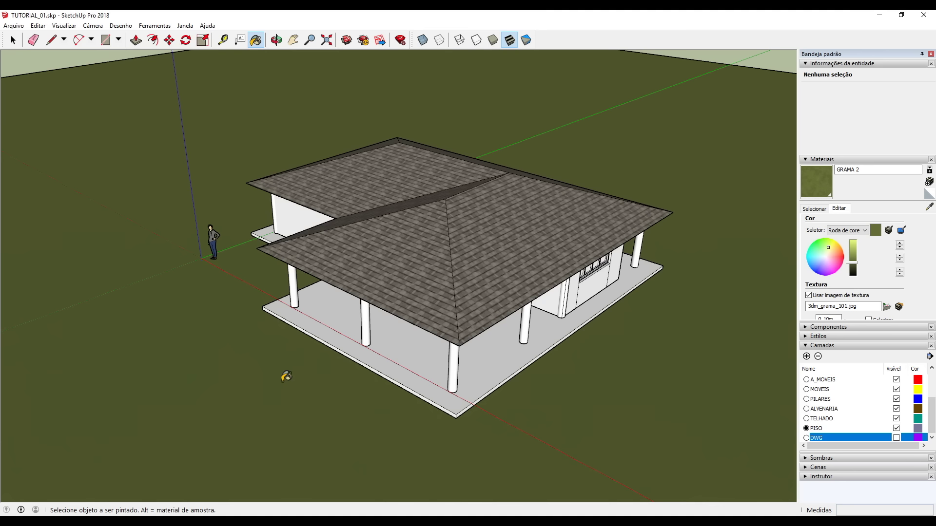
pyautogui.click(821, 209)
pyautogui.click(839, 209)
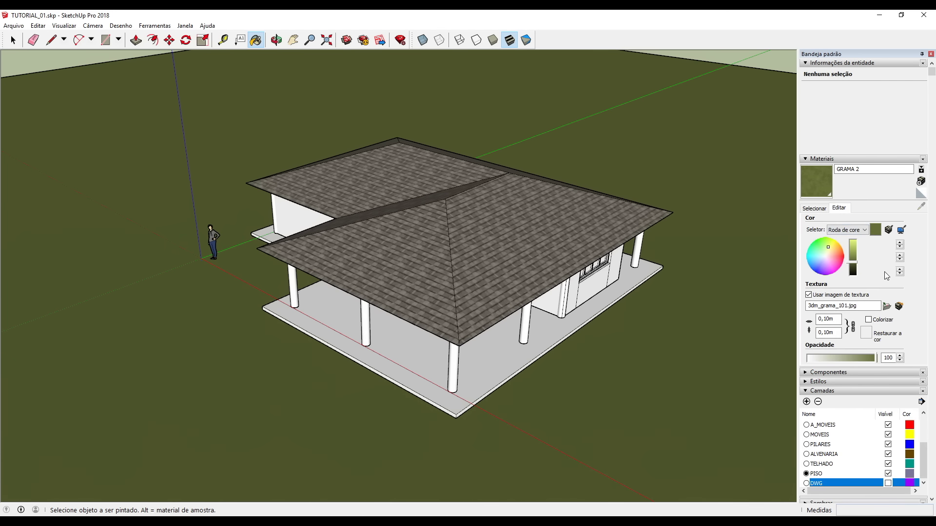
pyautogui.doubleClick(825, 322)
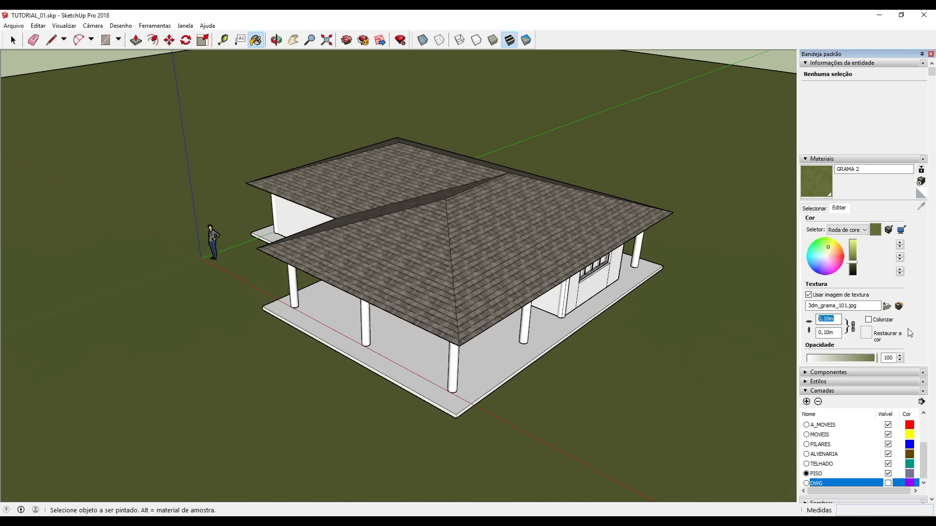
pyautogui.write('10')
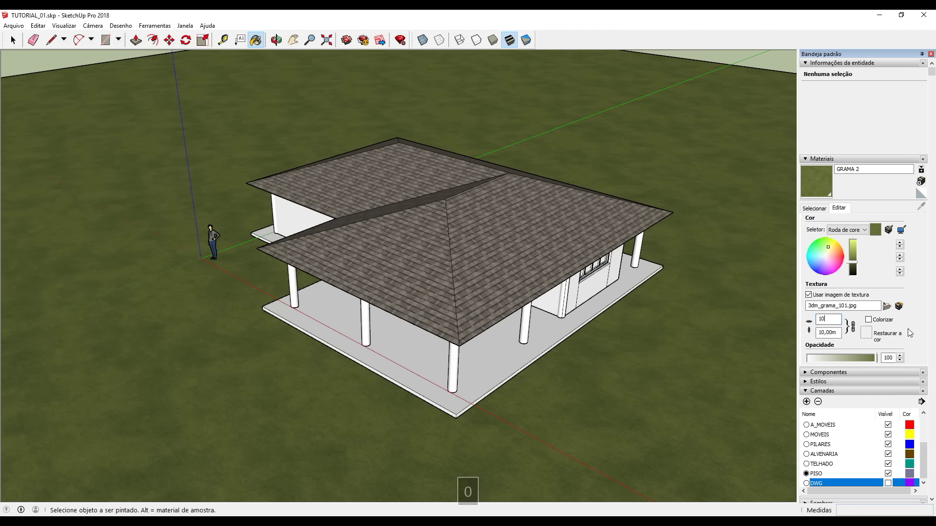
pyautogui.press('Return')
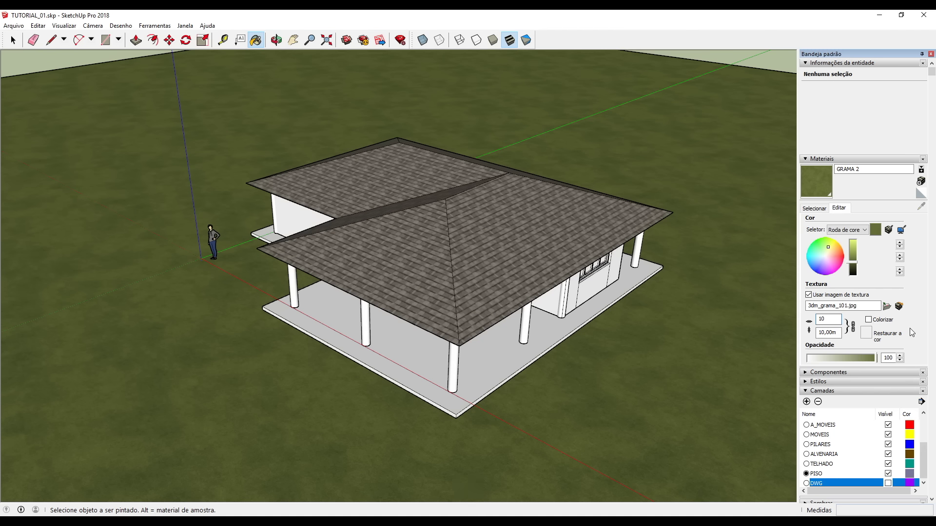
# Paint the floor slab with the Concreto polido novo material from the Asfalto e concreto collection.
pyautogui.moveTo(433, 304); pyautogui.dragTo(449, 272, button='middle')
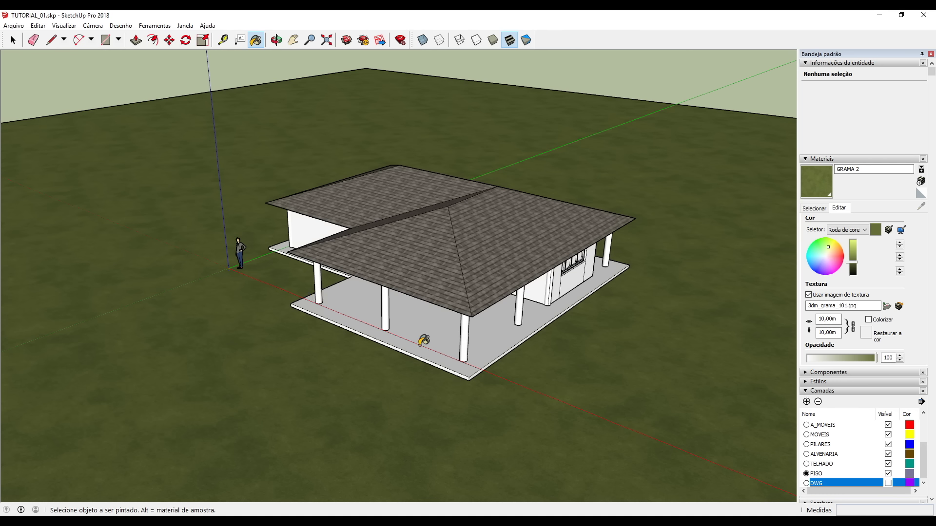
pyautogui.press('space')
pyautogui.click(814, 209)
pyautogui.click(892, 223)
pyautogui.click(865, 239)
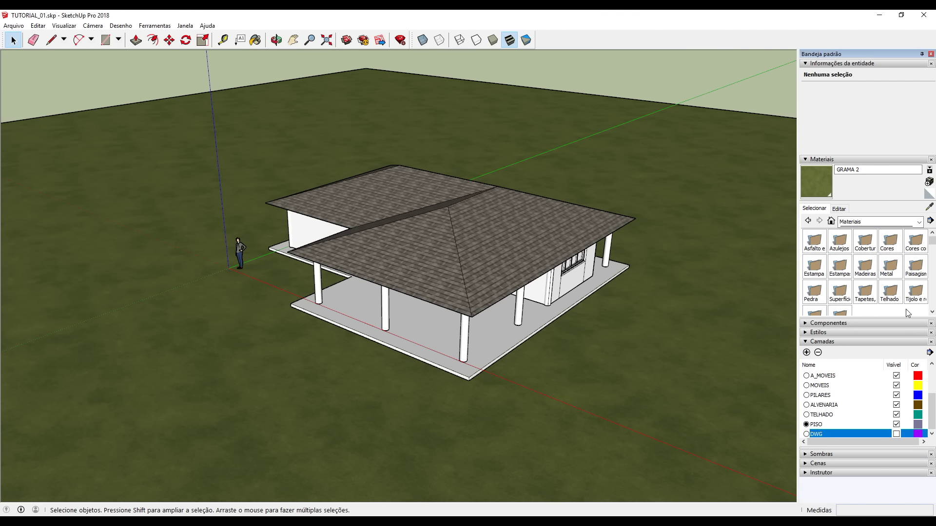
pyautogui.scroll(-2, 854, 304)
pyautogui.scroll(2, 856, 292)
pyautogui.click(864, 244)
pyautogui.click(863, 244)
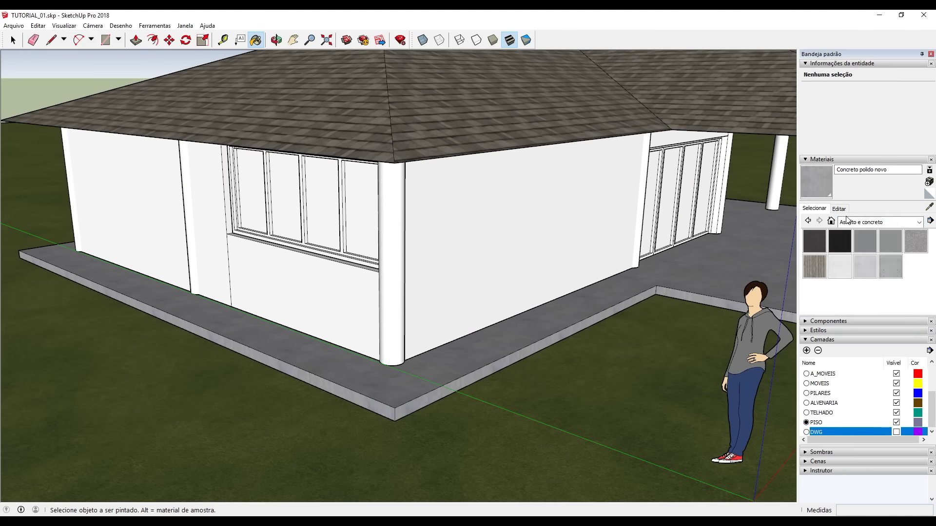
# Browse the Superfícies sintéticas materials and start a new material named PINTURA.
pyautogui.click(867, 222)
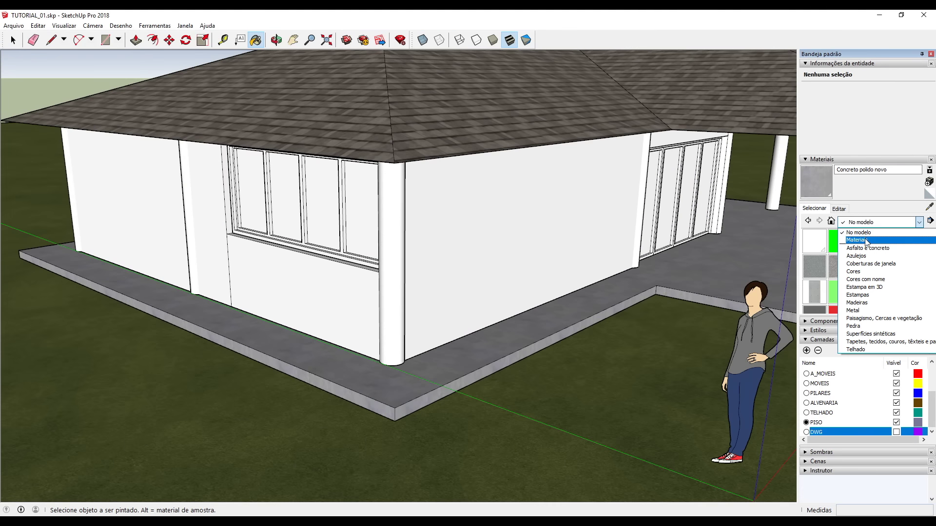
pyautogui.click(867, 240)
pyautogui.click(842, 293)
pyautogui.click(929, 181)
pyautogui.write('PINTURA')
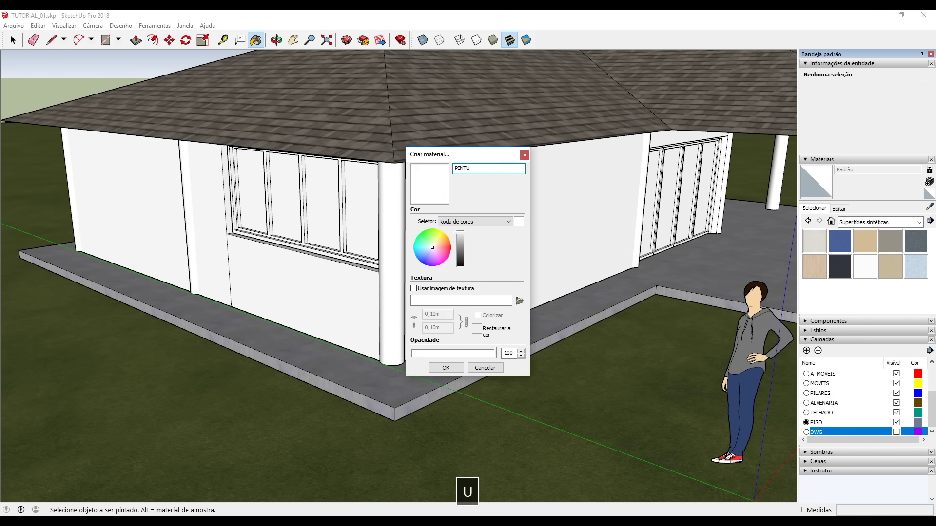
# Give PINTURA the texture image 3dm_pintura_043 from the TEXTURAS > PINTURA folder, create it and paint the walls with it.
pyautogui.click(520, 301)
pyautogui.click(607, 186)
pyautogui.scroll(-5, 561, 312)
pyautogui.doubleClick(524, 302)
pyautogui.click(679, 288)
pyautogui.scroll(-5, 683, 293)
pyautogui.click(679, 293)
pyautogui.scroll(-12, 696, 307)
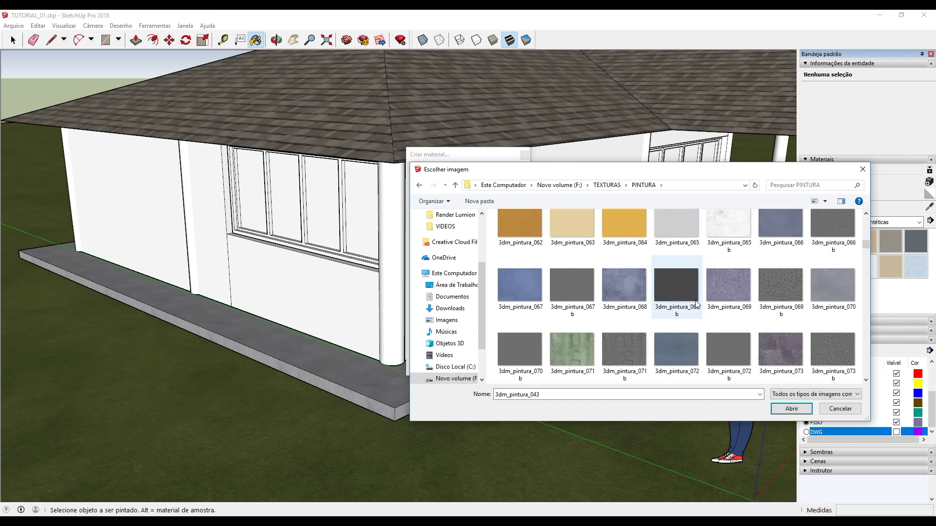
pyautogui.scroll(-20, 662, 315)
pyautogui.click(792, 409)
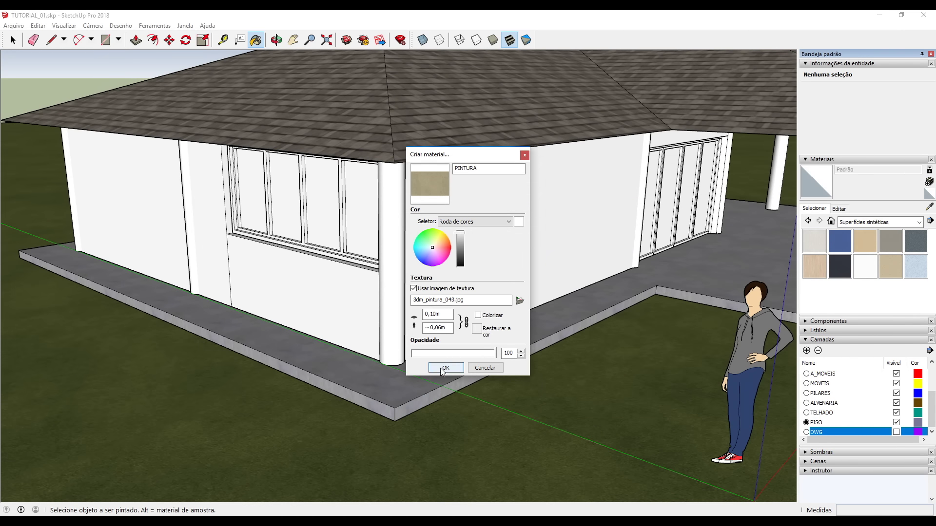
pyautogui.click(444, 369)
pyautogui.click(463, 259)
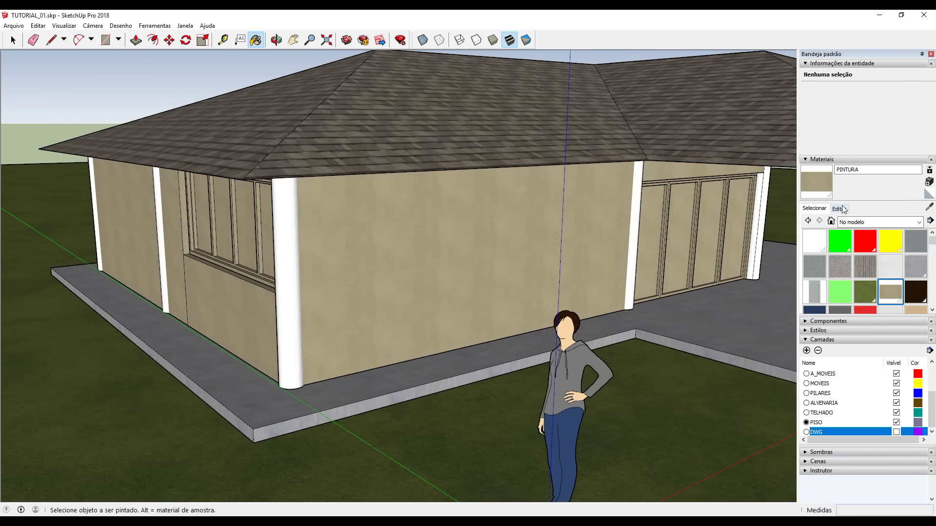
# Shift PINTURA's colour to a pinkish brown and set its texture width to 1.50 m.
pyautogui.click(839, 208)
pyautogui.click(833, 251)
pyautogui.click(831, 253)
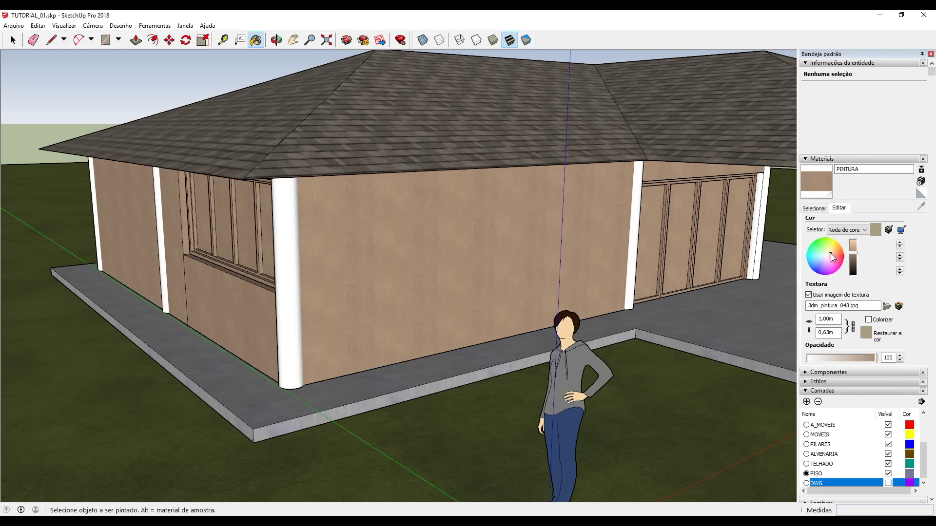
pyautogui.doubleClick(828, 319)
pyautogui.write('2')
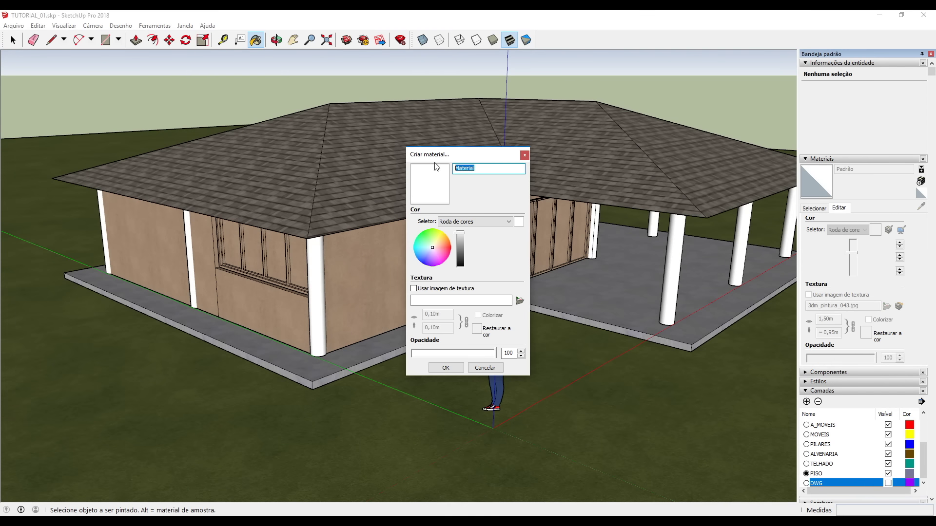
# Create a material named MADEIRA PILAR with the texture image 3dm_madeira_032 from the MADEIRA folder and paint the pillars with it.
pyautogui.write('MADEIRA P')
pyautogui.click(413, 289)
pyautogui.doubleClick(520, 317)
pyautogui.scroll(-3, 727, 291)
pyautogui.click(680, 287)
pyautogui.scroll(-1, 680, 293)
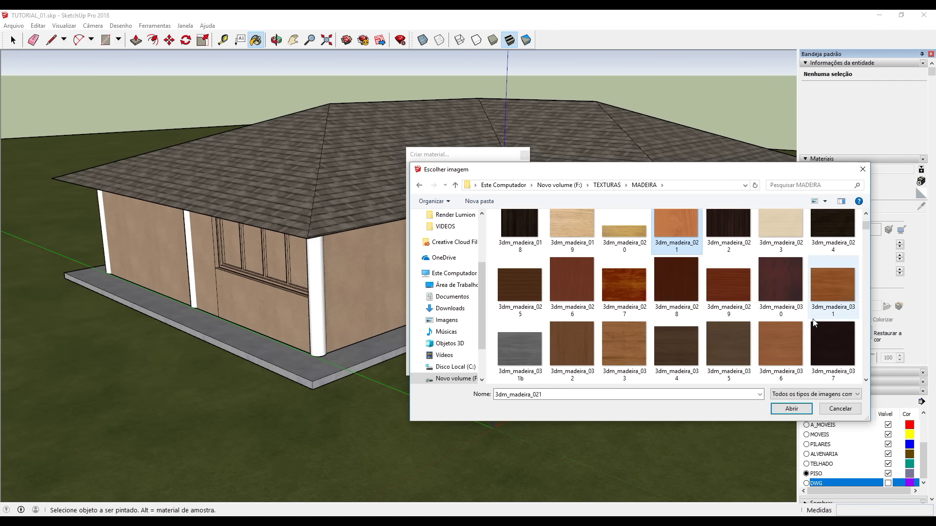
pyautogui.scroll(-1, 815, 324)
pyautogui.click(572, 347)
pyautogui.scroll(1, 779, 277)
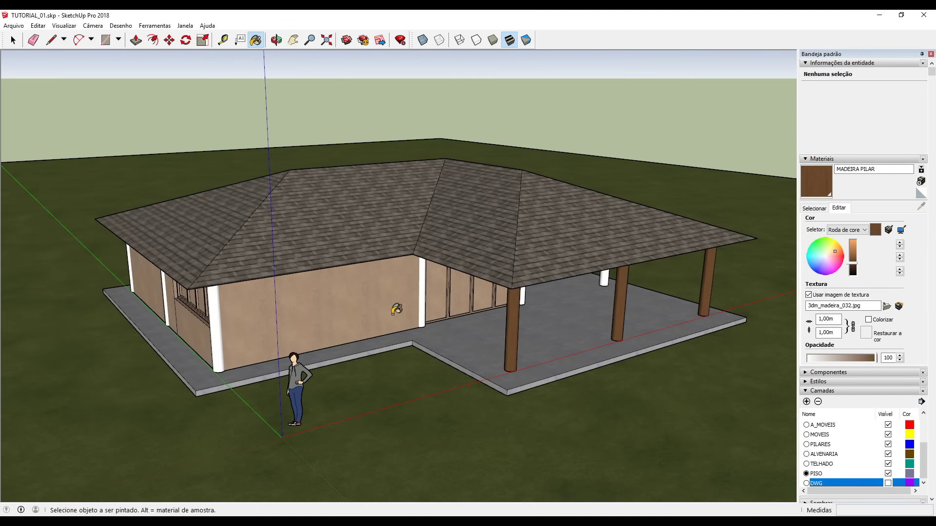
pyautogui.click(422, 293)
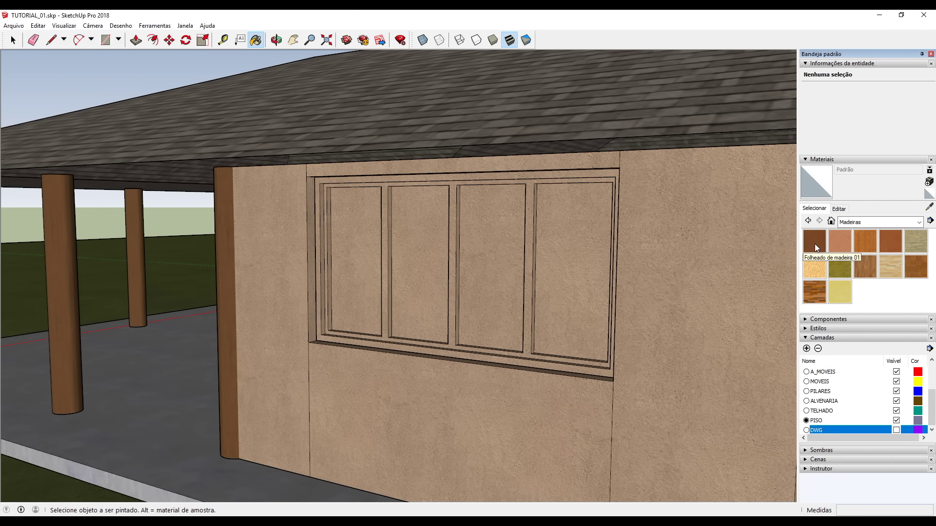
# Paint the window and door frames with an orange-brown wood from the Madeiras collection.
pyautogui.click(873, 243)
pyautogui.press('space')
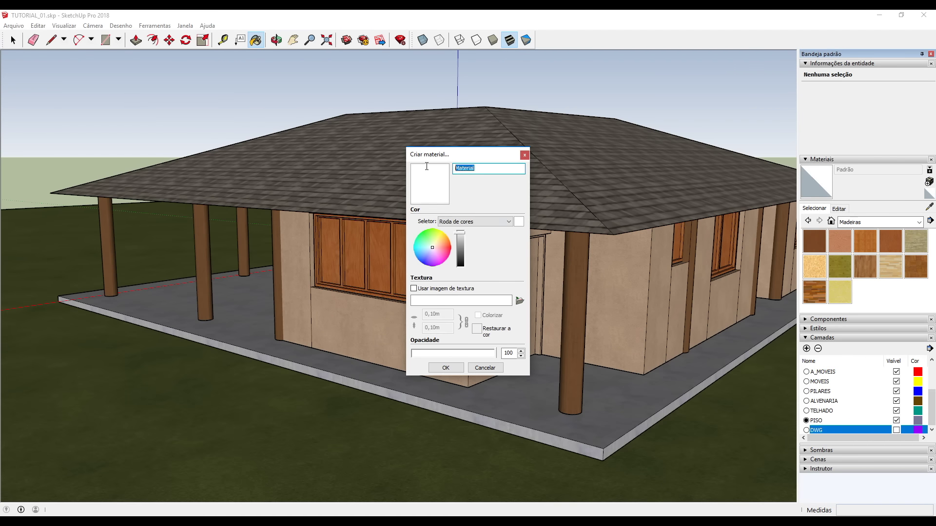
# Create a dark grey material named VIDRO and paint the glass panes of the windows with it.
pyautogui.click(465, 259)
pyautogui.click(443, 365)
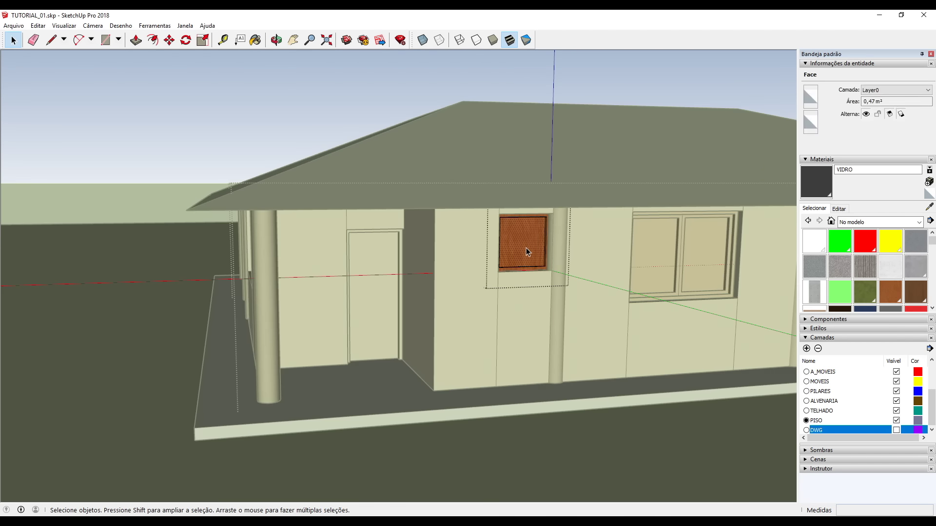
pyautogui.press('space')
pyautogui.press('b')
pyautogui.press('space')
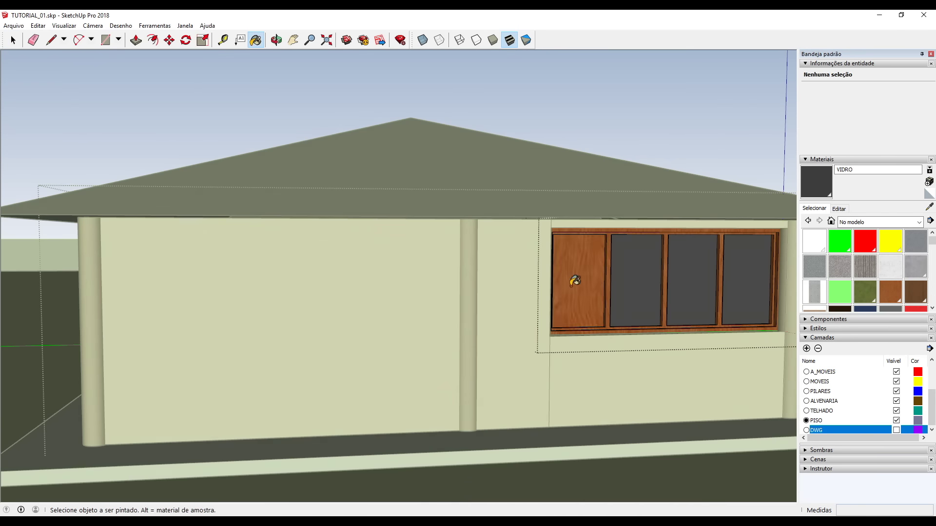
pyautogui.click(322, 302)
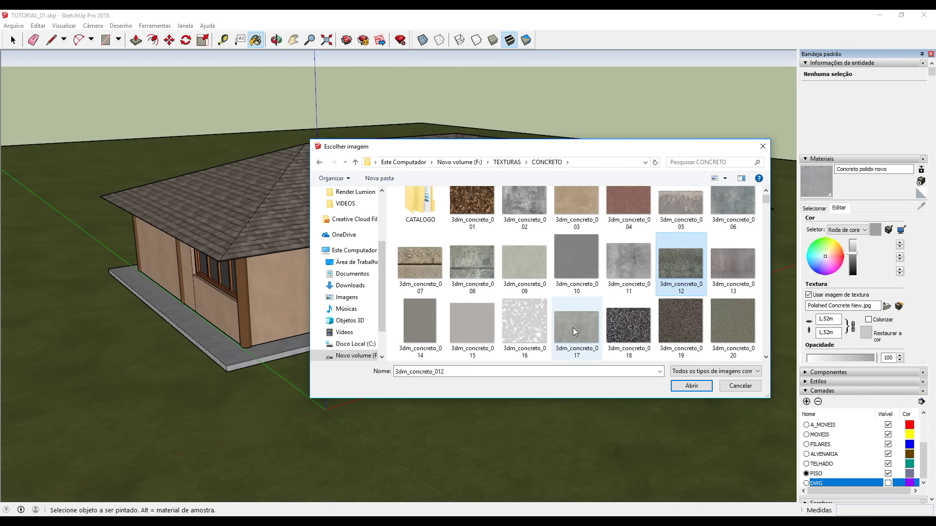
# Try the image 3dm_concreto_017 for the floor's Concreto polido novo material, and replace it with 3dm_concreto_045r from the CONCRETO folder.
pyautogui.click(689, 384)
pyautogui.click(887, 305)
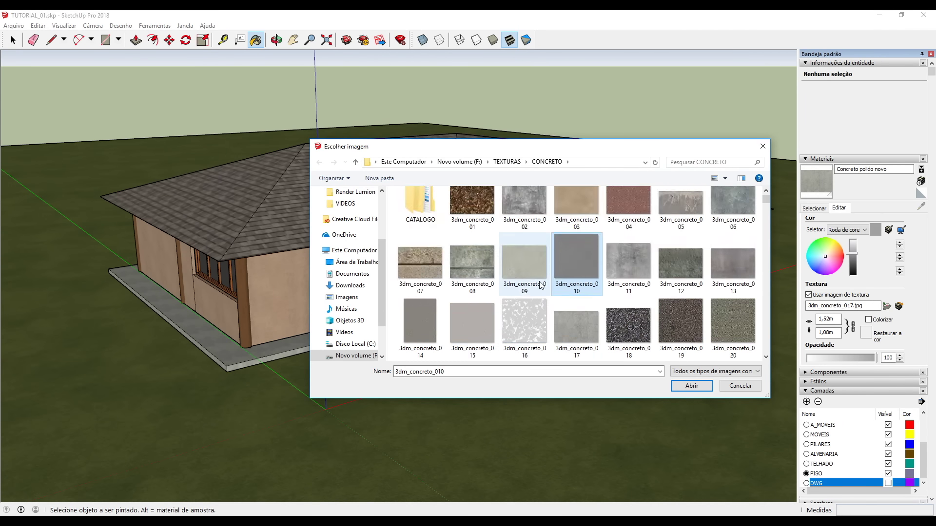
pyautogui.click(682, 324)
pyautogui.doubleClick(685, 322)
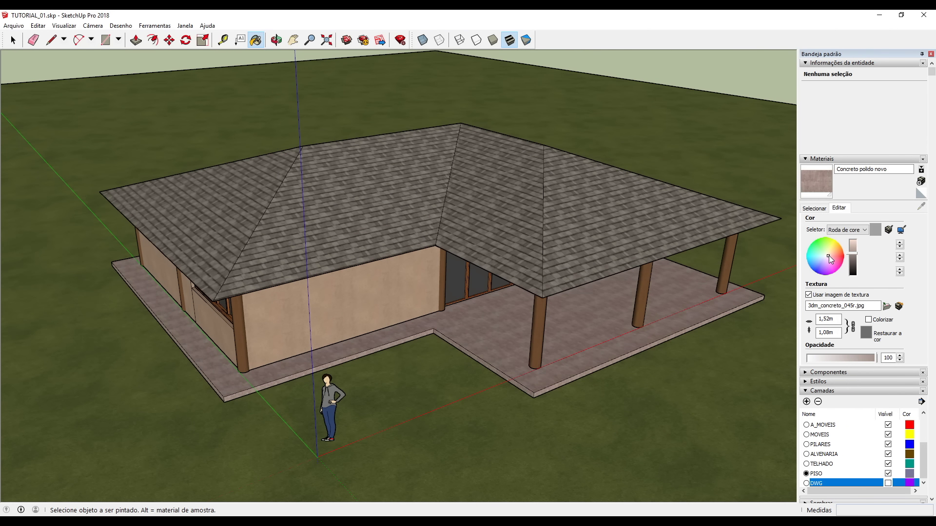
# Restore the original colour of Concreto polido novo, lighten it and give it a slight pinkish tint.
pyautogui.click(867, 334)
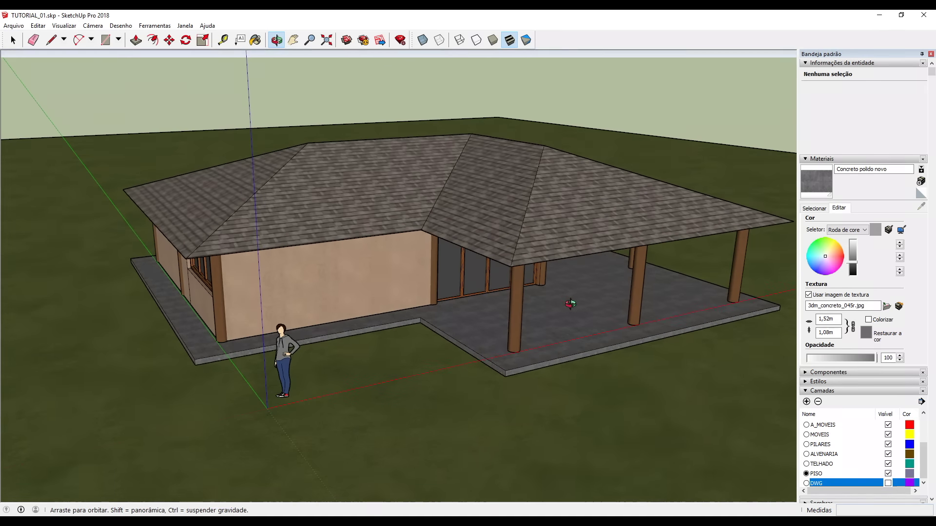
pyautogui.moveTo(852, 250)
pyautogui.mouseDown()
pyautogui.moveTo(852, 265)
pyautogui.moveTo(853, 248)
pyautogui.mouseUp()
pyautogui.click(828, 258)
# Set the texture width of the floor's Concreto polido novo material to 5 m.
pyautogui.moveTo(835, 320); pyautogui.dragTo(777, 308)
pyautogui.write('4')
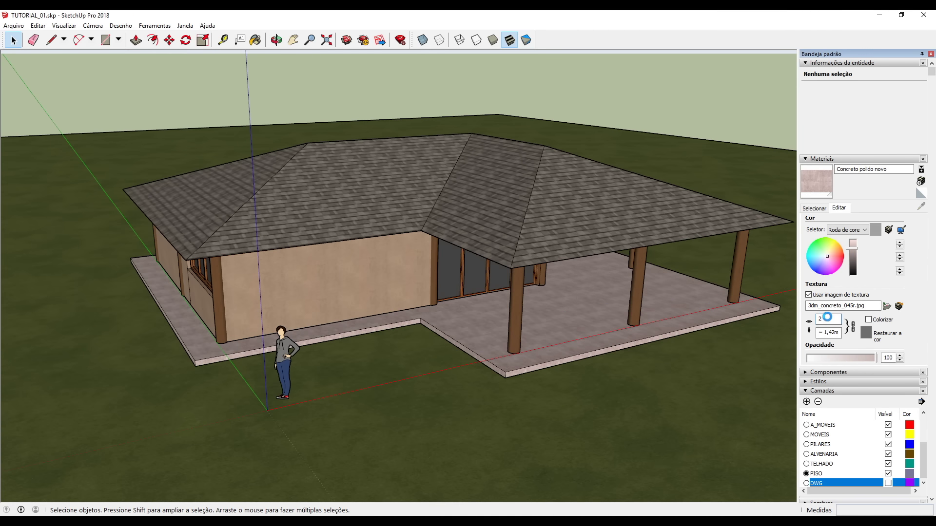
pyautogui.press('Return')
pyautogui.write('5')
pyautogui.press('Return')
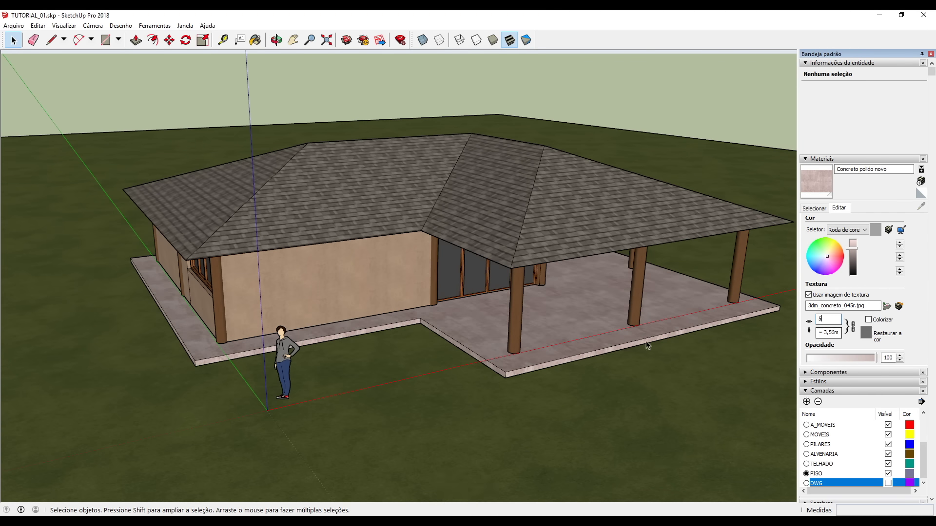
# Open the wall group on the ALVENARIA layer for editing and erase the stray vertical edges below the windows.
pyautogui.moveTo(643, 381); pyautogui.dragTo(470, 388, button='middle')
pyautogui.scroll(-3, 470, 388)
pyautogui.moveTo(585, 192); pyautogui.dragTo(583, 285, button='middle')
pyautogui.scroll(5, 583, 284)
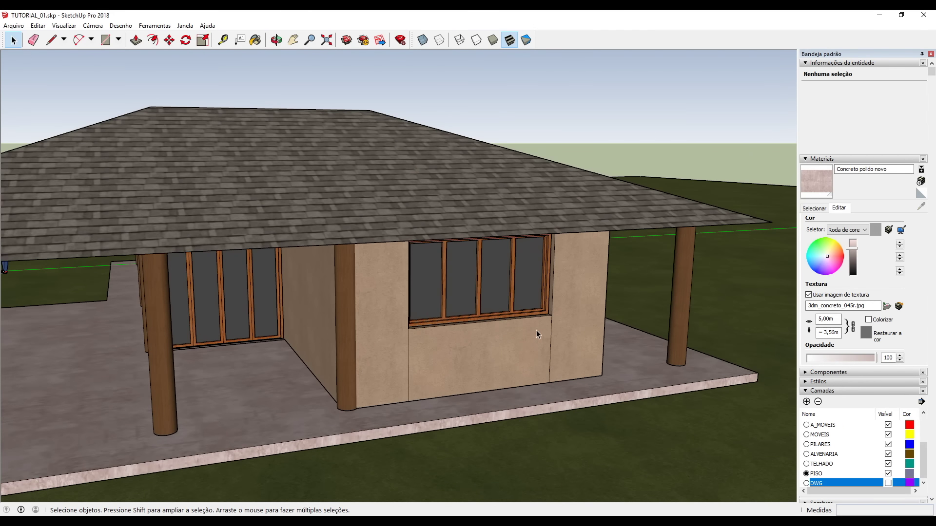
pyautogui.click(444, 367)
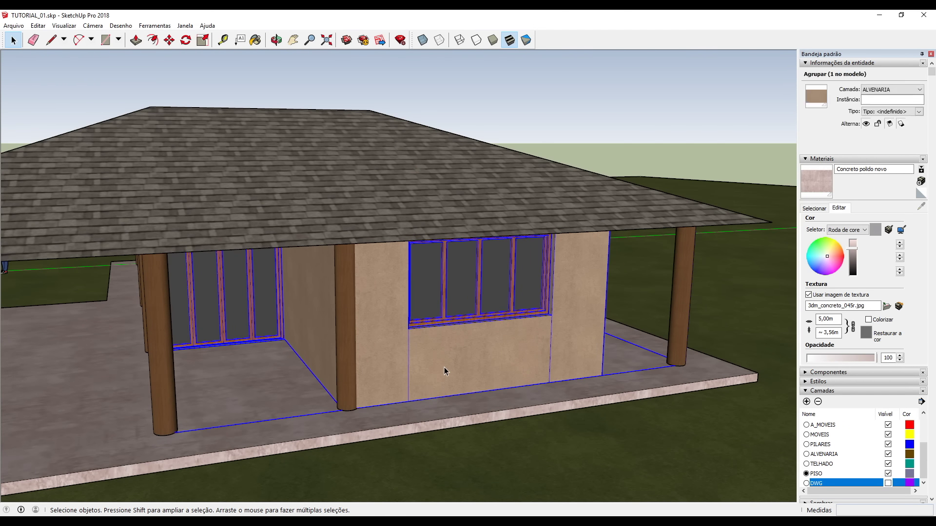
pyautogui.doubleClick(443, 367)
pyautogui.press('e')
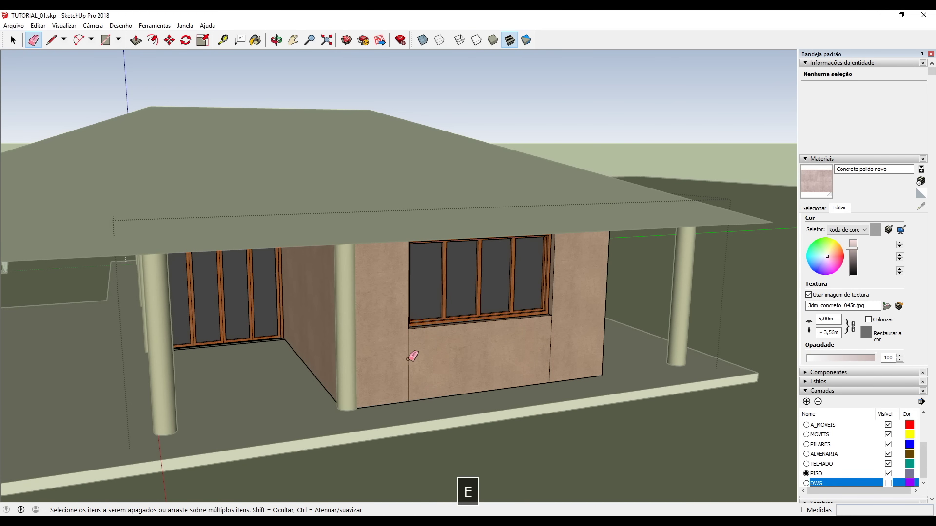
pyautogui.moveTo(549, 341); pyautogui.dragTo(516, 317, button='middle')
pyautogui.click(509, 324)
pyautogui.moveTo(663, 319); pyautogui.dragTo(543, 297, button='middle')
pyautogui.click(543, 297)
pyautogui.click(682, 313)
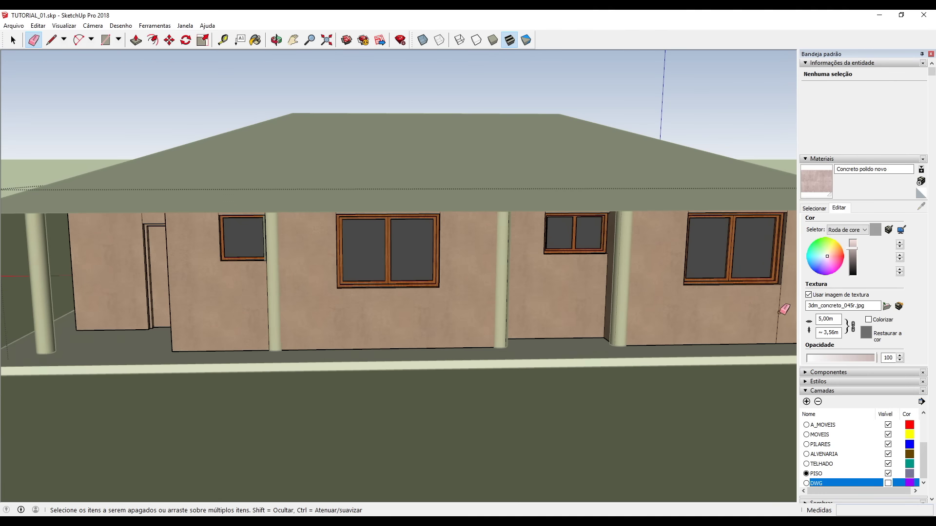
pyautogui.click(778, 314)
pyautogui.moveTo(778, 314); pyautogui.dragTo(580, 334, button='middle')
pyautogui.scroll(3, 580, 334)
pyautogui.click(403, 357)
# Erase the stray vertical edges on the wall above the four-pane window near the veranda.
pyautogui.moveTo(402, 357); pyautogui.dragTo(151, 271, button='middle')
pyautogui.moveTo(745, 244); pyautogui.dragTo(626, 219, button='middle')
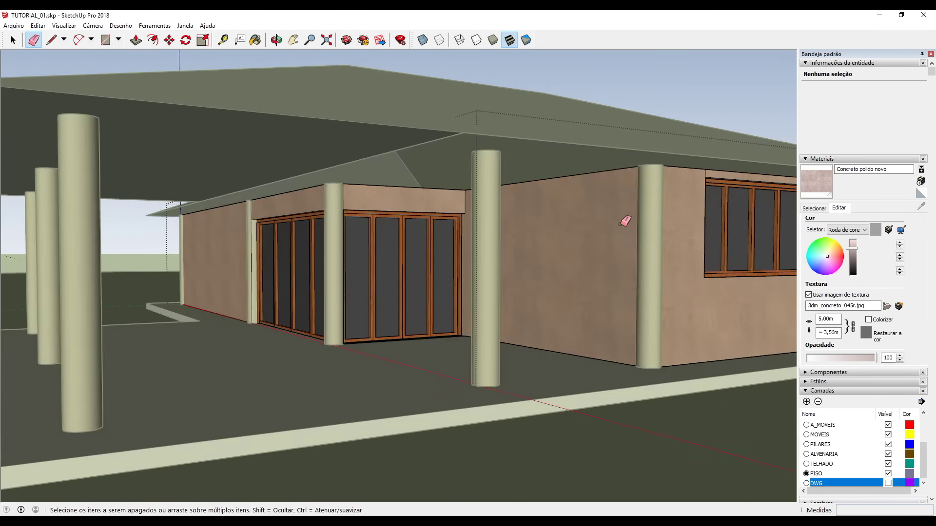
pyautogui.scroll(5, 707, 174)
pyautogui.click(617, 184)
pyautogui.scroll(-4, 617, 184)
pyautogui.scroll(3, 676, 245)
pyautogui.click(674, 244)
pyautogui.scroll(-5, 674, 243)
# Erase the stray vertical edges above the door and the remaining windows, and leave the wall group.
pyautogui.moveTo(674, 243)
pyautogui.mouseDown(button='middle')
pyautogui.moveTo(589, 293)
pyautogui.moveTo(362, 286)
pyautogui.mouseUp(button='middle')
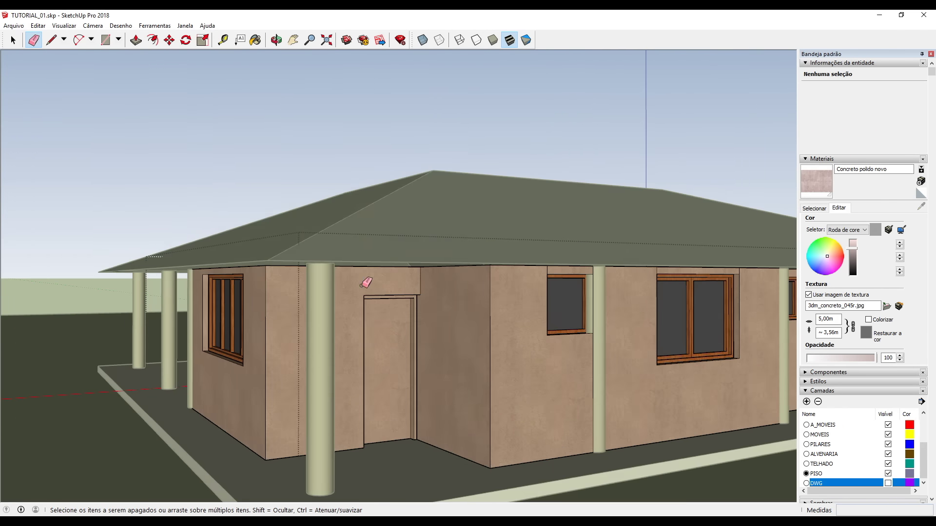
pyautogui.scroll(3, 549, 277)
pyautogui.click(503, 261)
pyautogui.click(685, 265)
pyautogui.scroll(-3, 684, 265)
pyautogui.moveTo(727, 282); pyautogui.dragTo(501, 320, button='middle')
pyautogui.scroll(5, 610, 294)
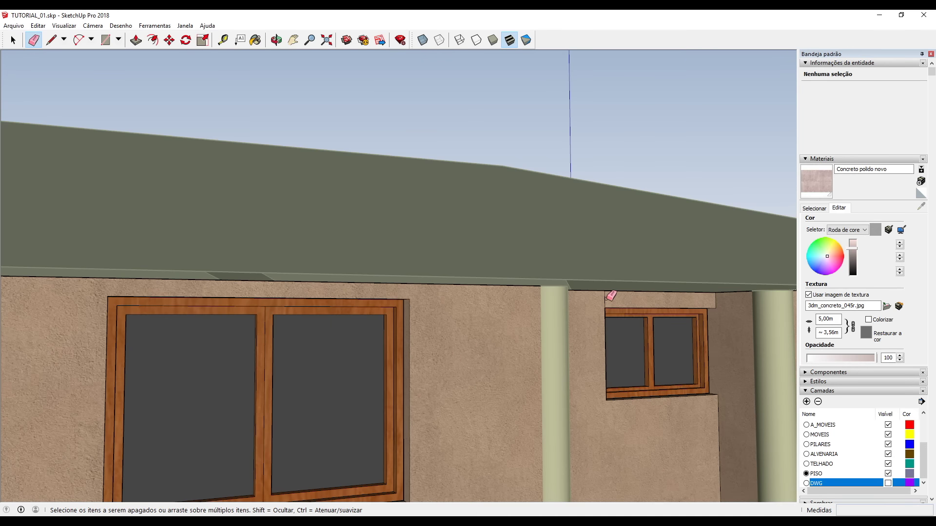
pyautogui.moveTo(610, 295); pyautogui.dragTo(691, 305, button='middle')
pyautogui.scroll(-5, 476, 294)
pyautogui.scroll(5, 497, 322)
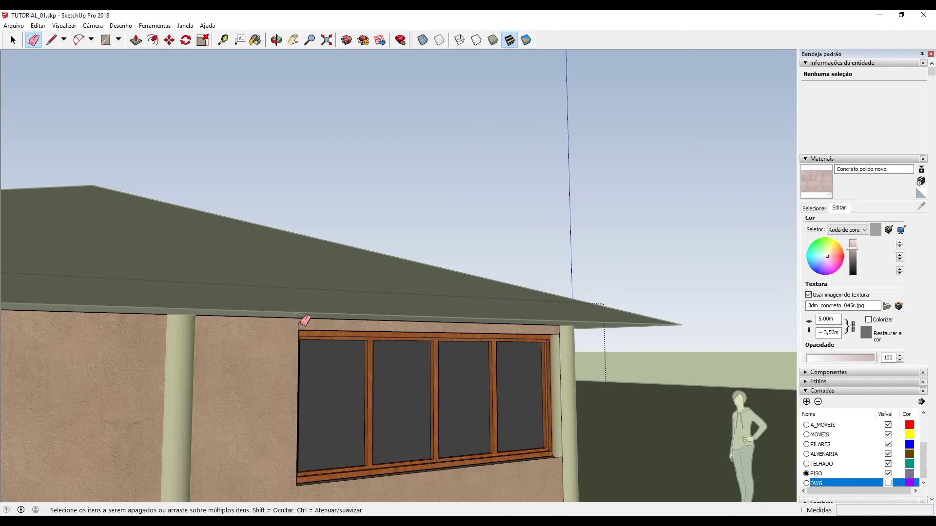
pyautogui.moveTo(305, 318); pyautogui.dragTo(409, 376, button='middle')
pyautogui.scroll(-5, 409, 376)
pyautogui.press('space')
pyautogui.scroll(-3, 657, 261)
pyautogui.moveTo(657, 262); pyautogui.dragTo(322, 366, button='middle')
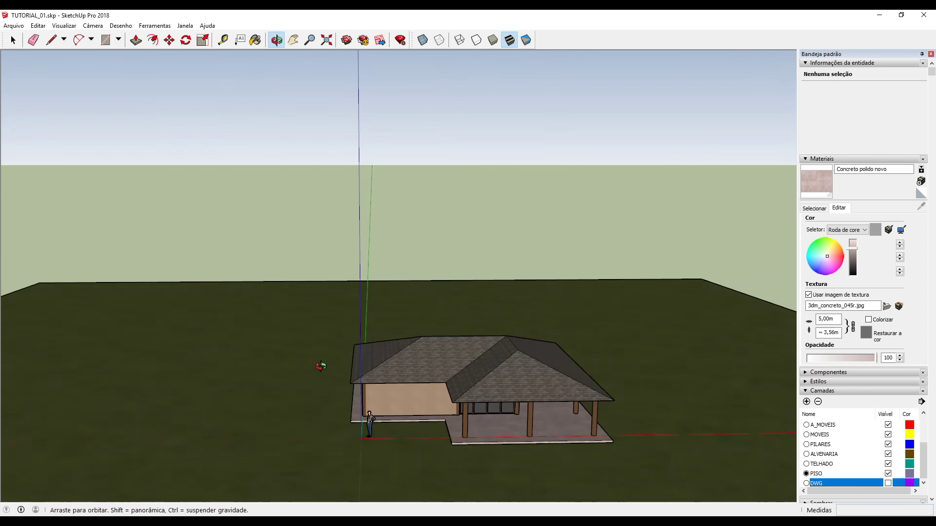
pyautogui.scroll(3, 321, 366)
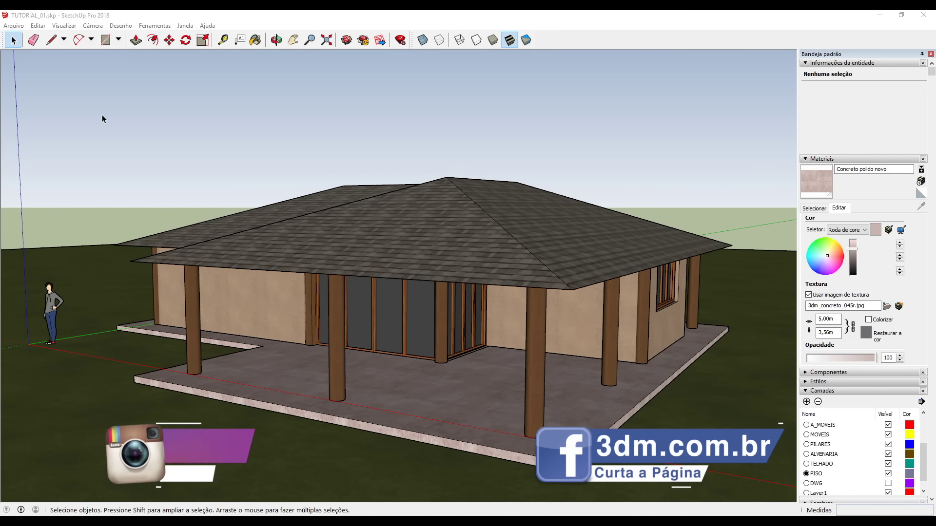
# Open the 3D Warehouse and search for "arvore" models.
pyautogui.click(13, 27)
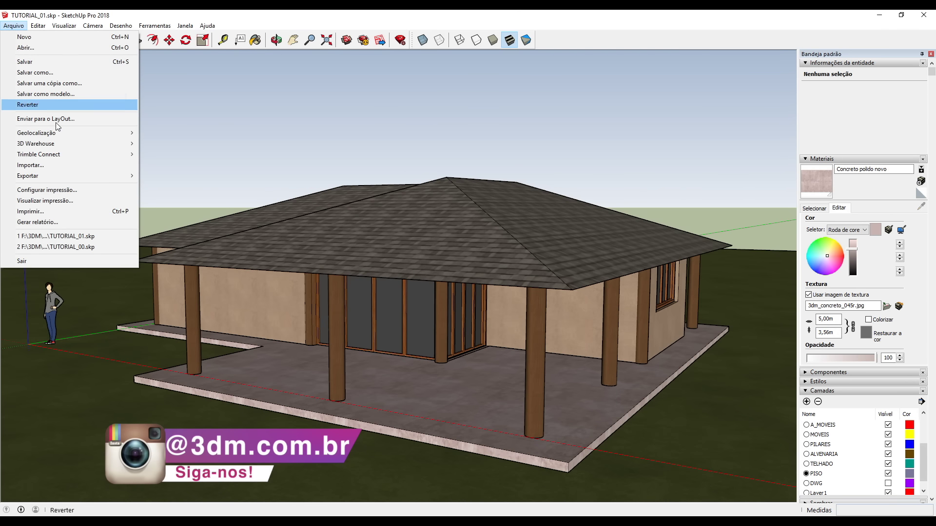
pyautogui.moveTo(63, 144)
pyautogui.click(171, 144)
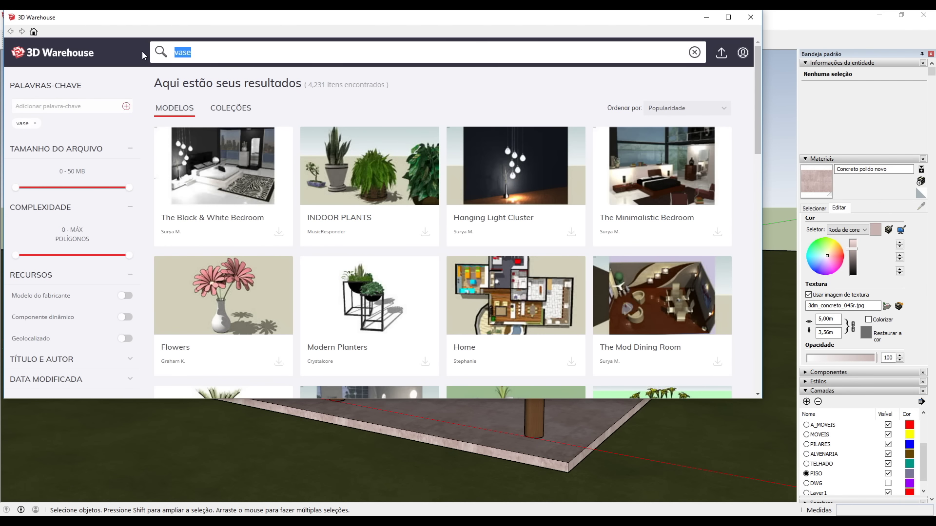
pyautogui.press('BackSpace')
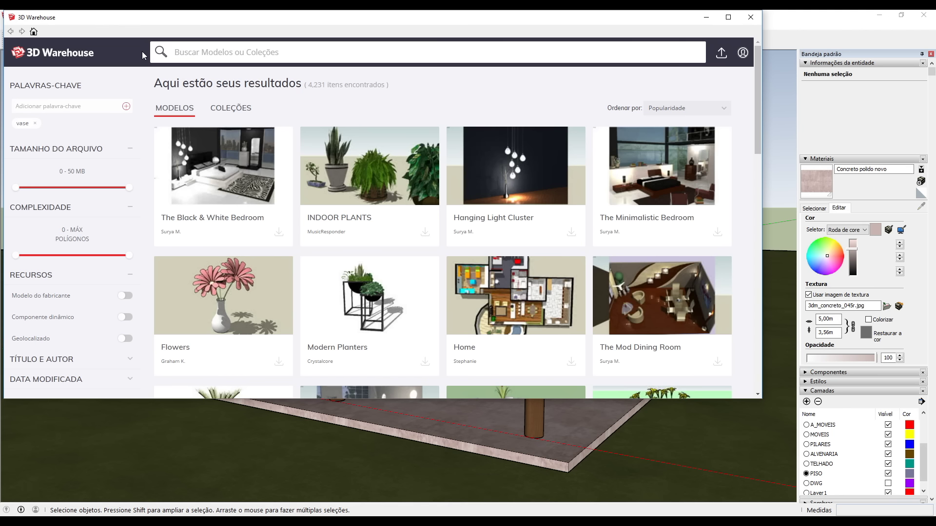
pyautogui.write('arvore')
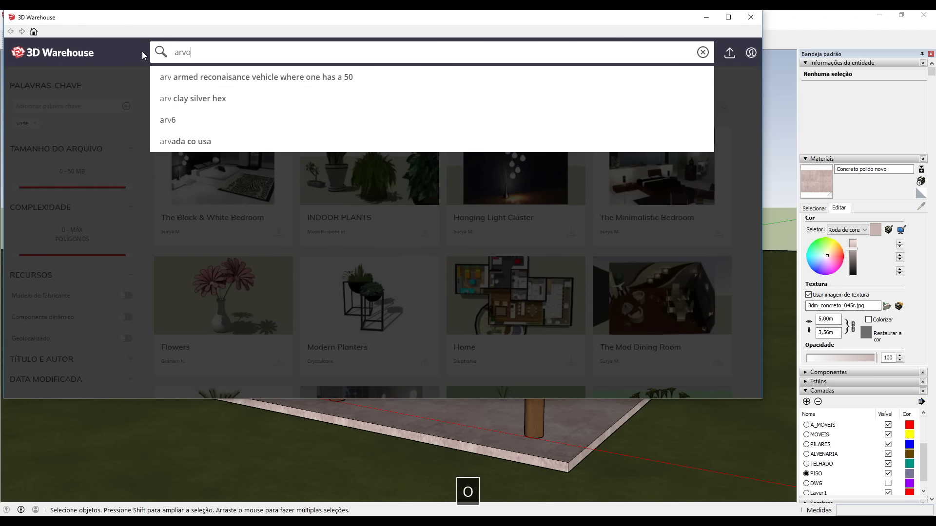
pyautogui.press('Return')
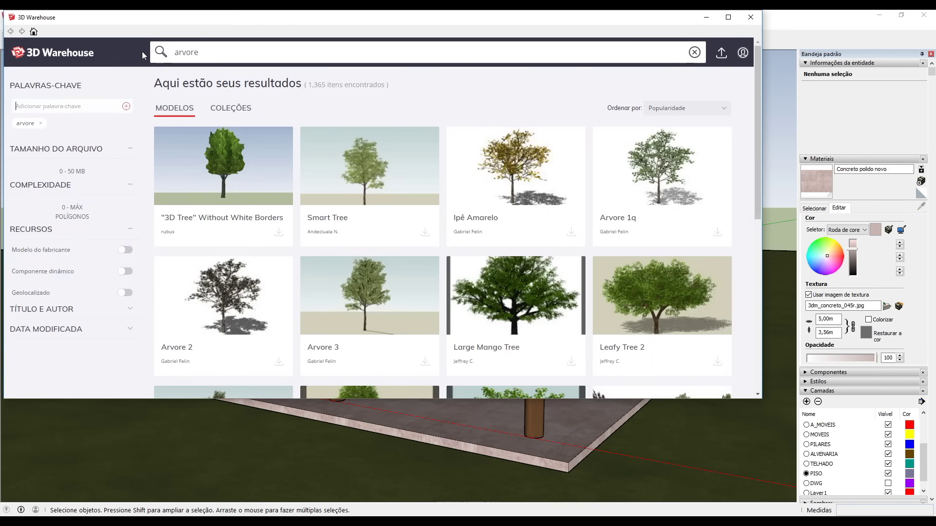
# Load the Leafy Tree 2 model directly into the project and place it on the ground behind the house.
pyautogui.scroll(-2, 447, 162)
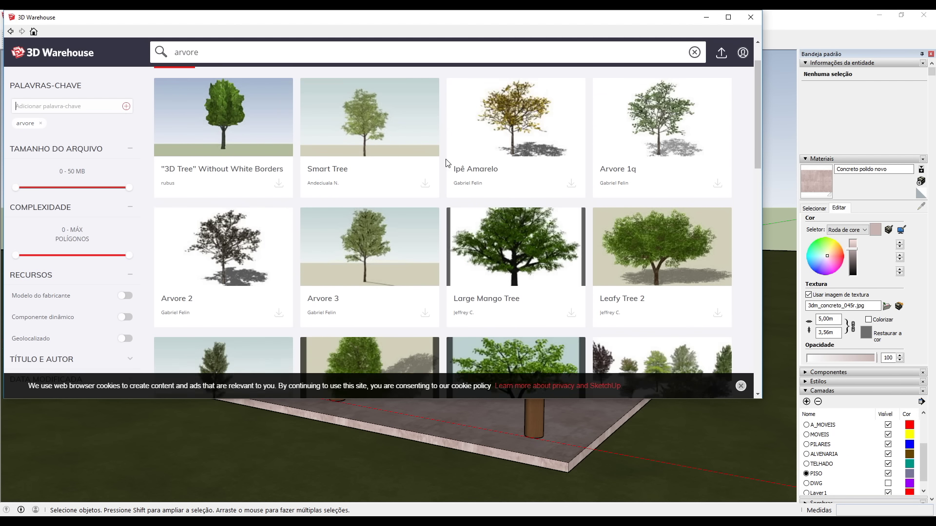
pyautogui.scroll(-1, 446, 159)
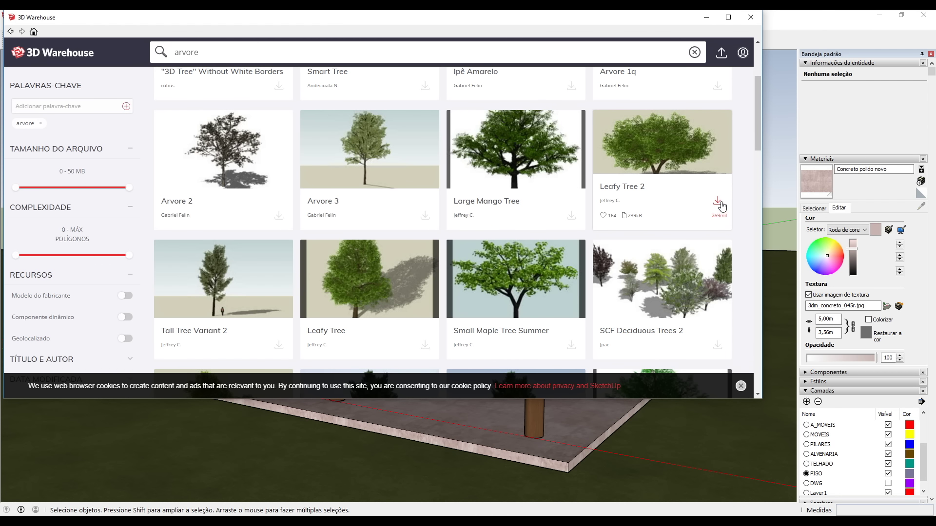
pyautogui.click(719, 203)
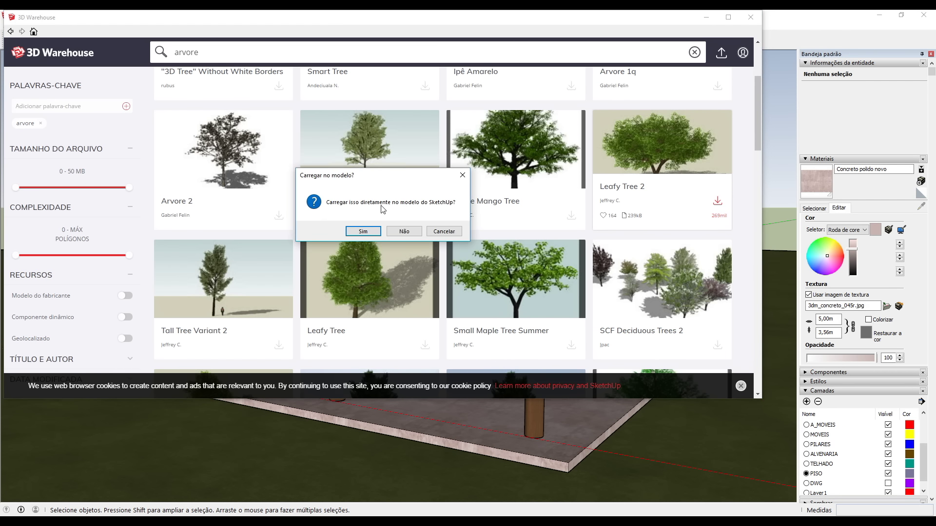
pyautogui.click(366, 232)
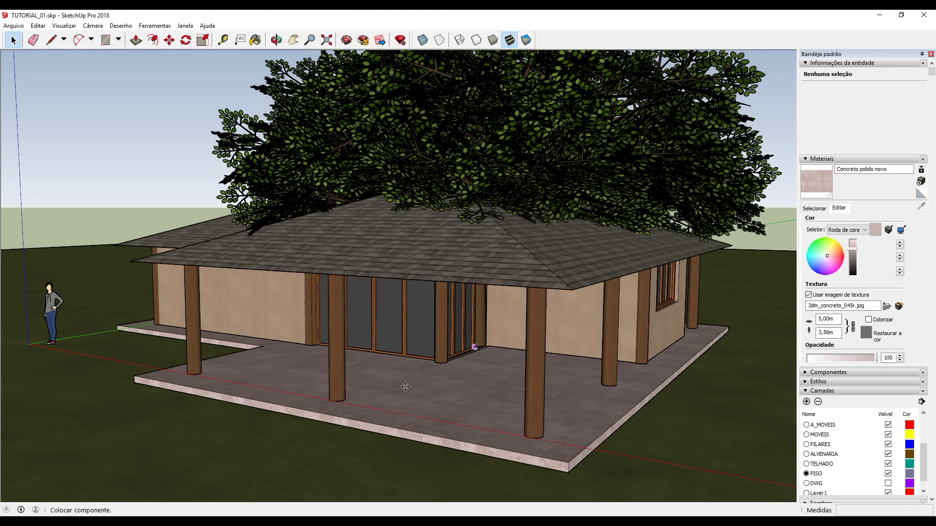
pyautogui.scroll(-5, 292, 360)
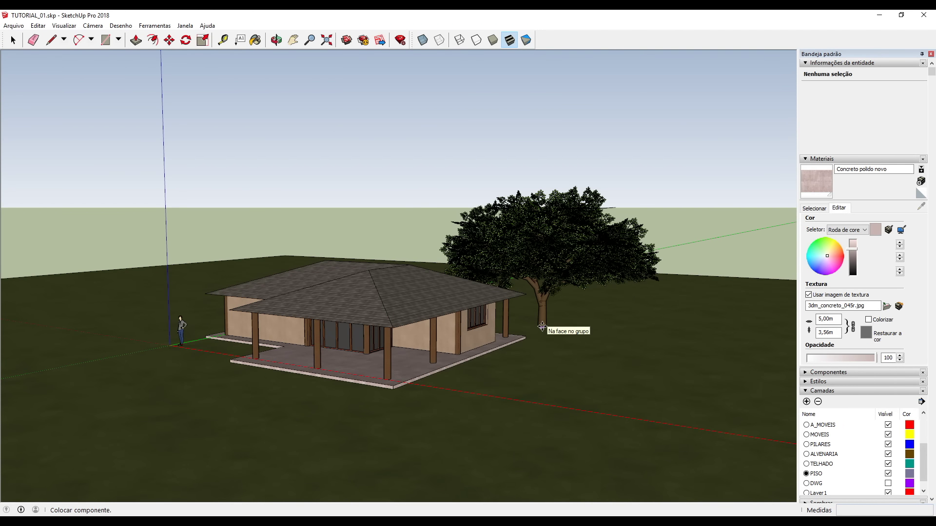
pyautogui.click(543, 325)
pyautogui.moveTo(479, 300); pyautogui.dragTo(490, 352, button='middle')
pyautogui.scroll(3, 357, 362)
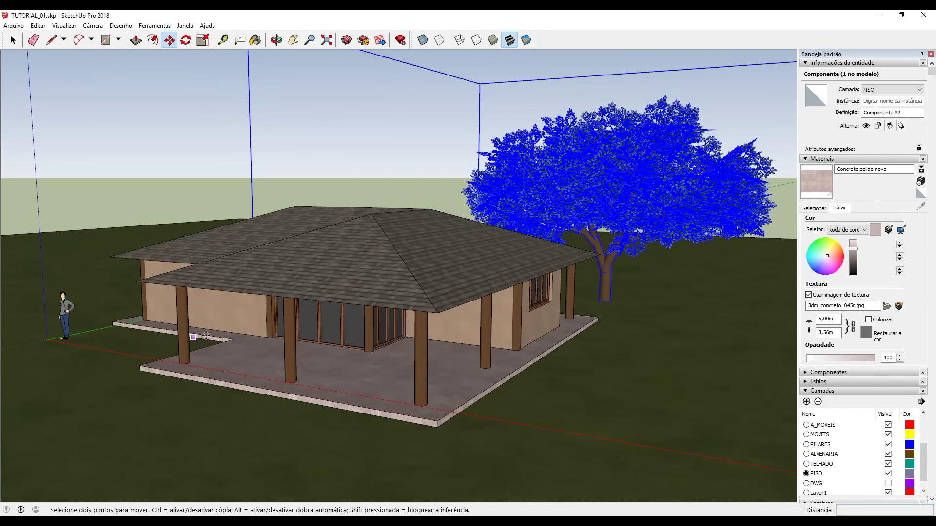
pyautogui.scroll(2, 200, 336)
pyautogui.press('space')
pyautogui.click(329, 168)
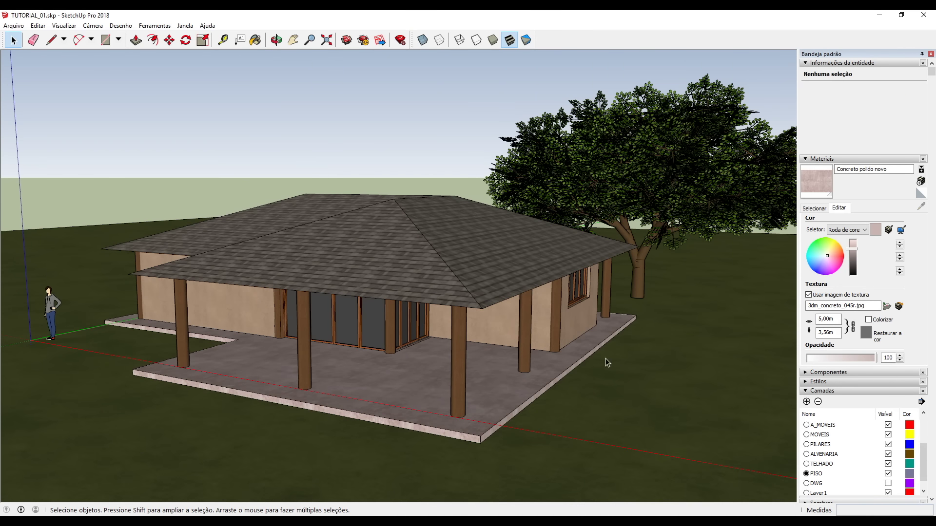
# Bring in a dining set, tall flower vases and a sofa set with coffee table from the 3D Warehouse and place them on the veranda.
pyautogui.click(14, 25)
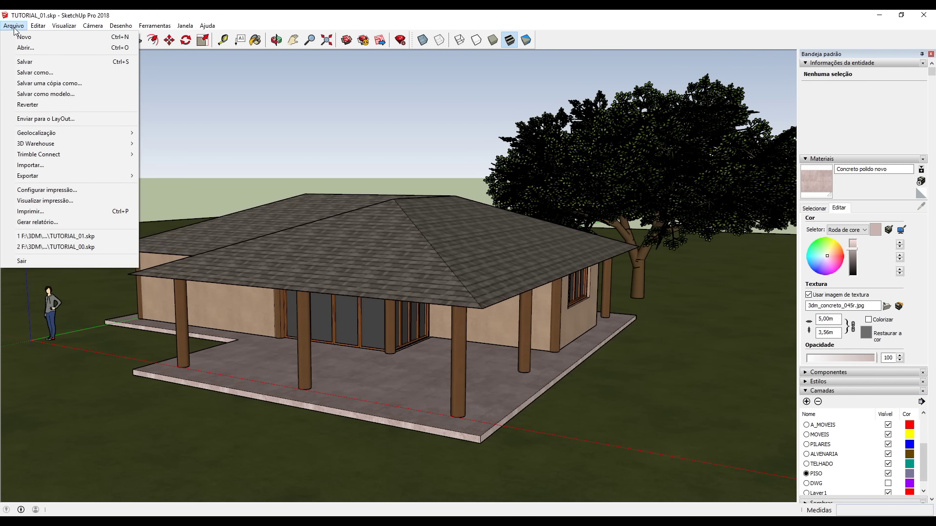
pyautogui.moveTo(73, 132)
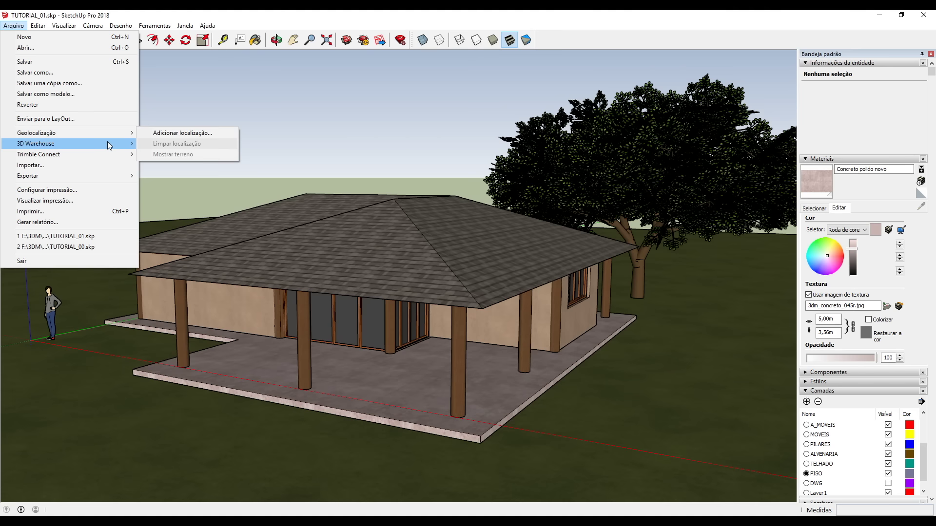
pyautogui.moveTo(112, 143)
pyautogui.click(181, 143)
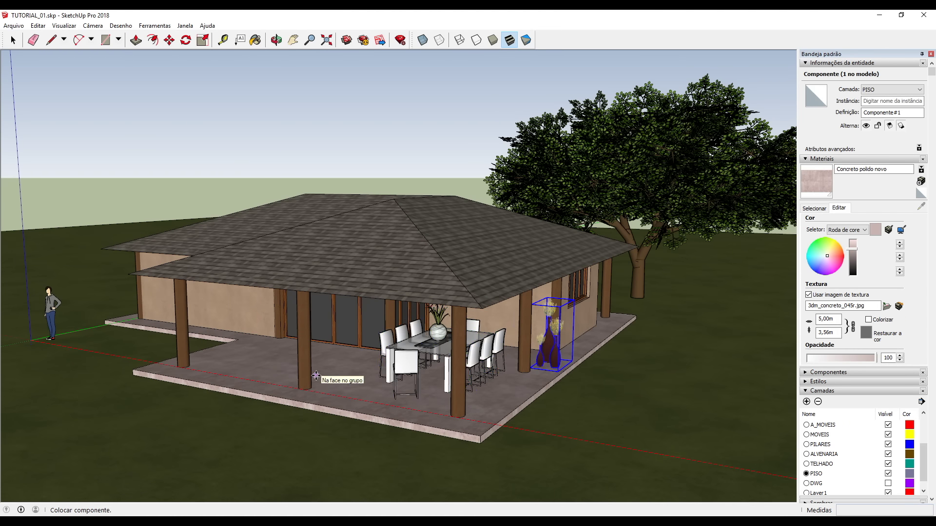
pyautogui.press('space')
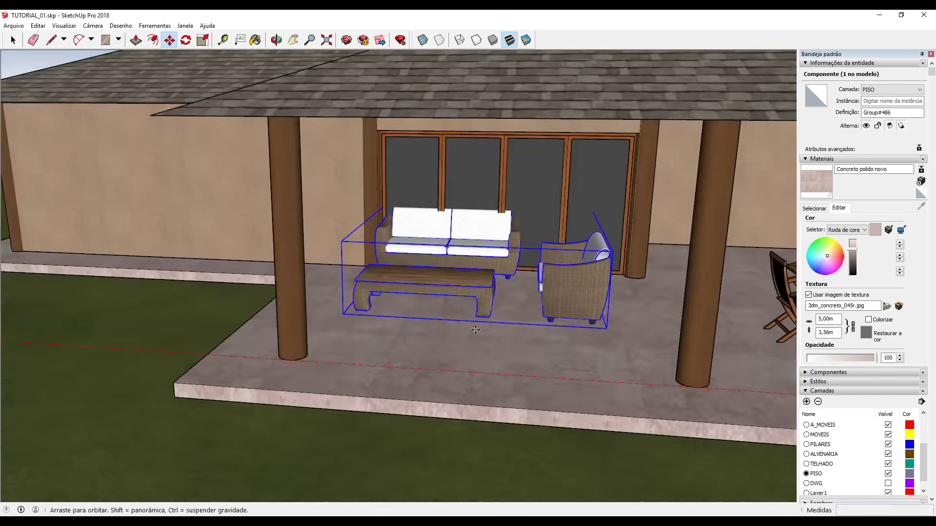
pyautogui.press('space')
pyautogui.click(40, 303)
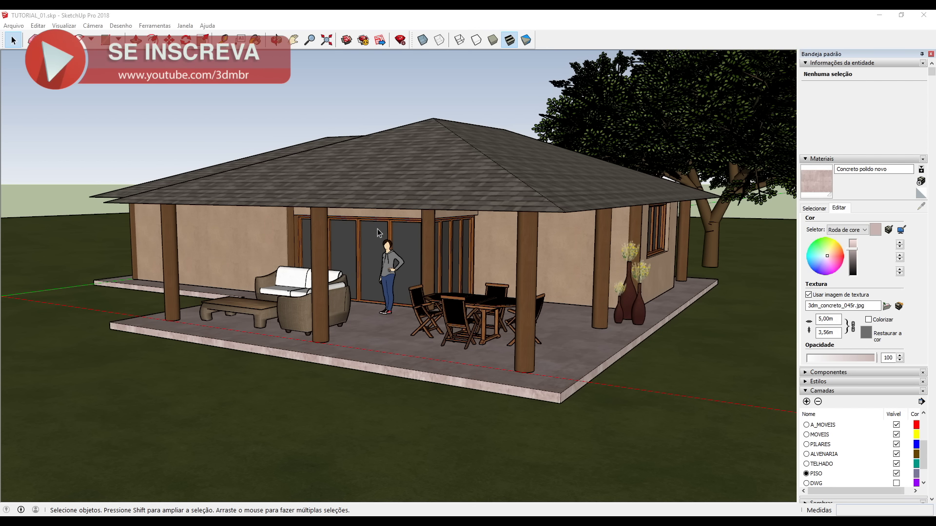
# Collapse the entity information, materials and layers sections, expand the shadow settings and turn on shadows.
pyautogui.click(813, 63)
pyautogui.click(816, 73)
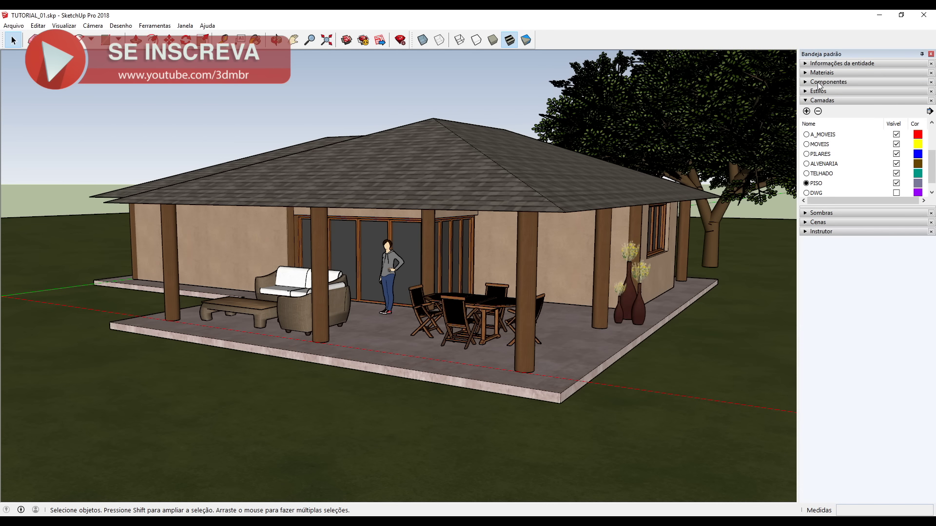
pyautogui.click(822, 101)
pyautogui.click(818, 109)
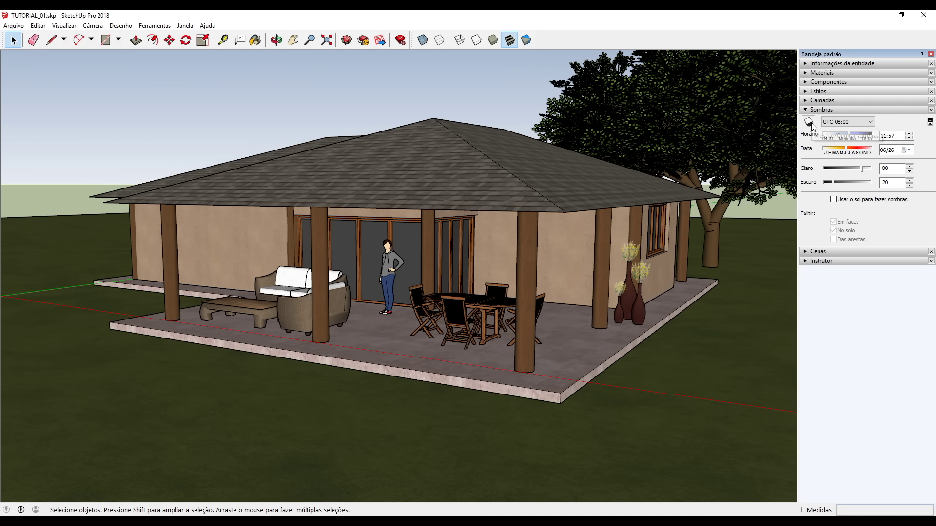
pyautogui.click(810, 122)
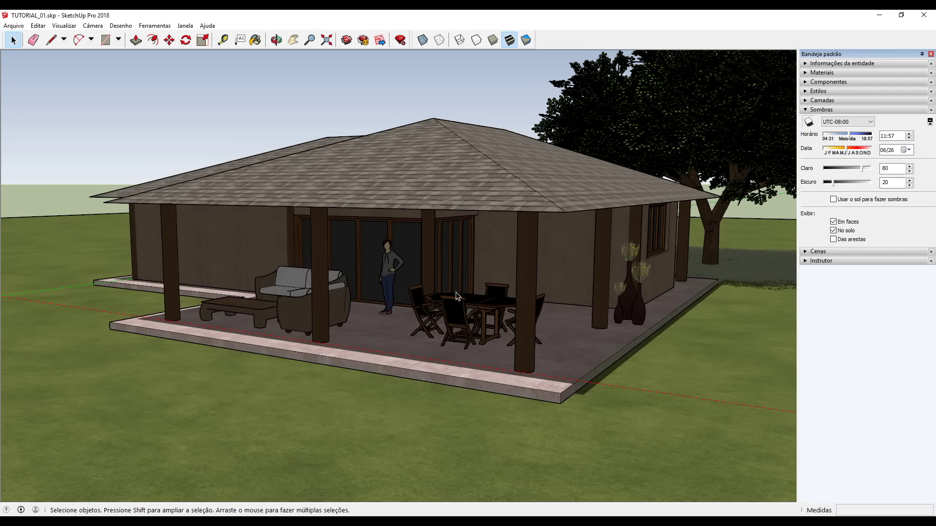
# Toggle the shadows off and on to compare the house with and without them.
pyautogui.moveTo(341, 284); pyautogui.dragTo(347, 306, button='middle')
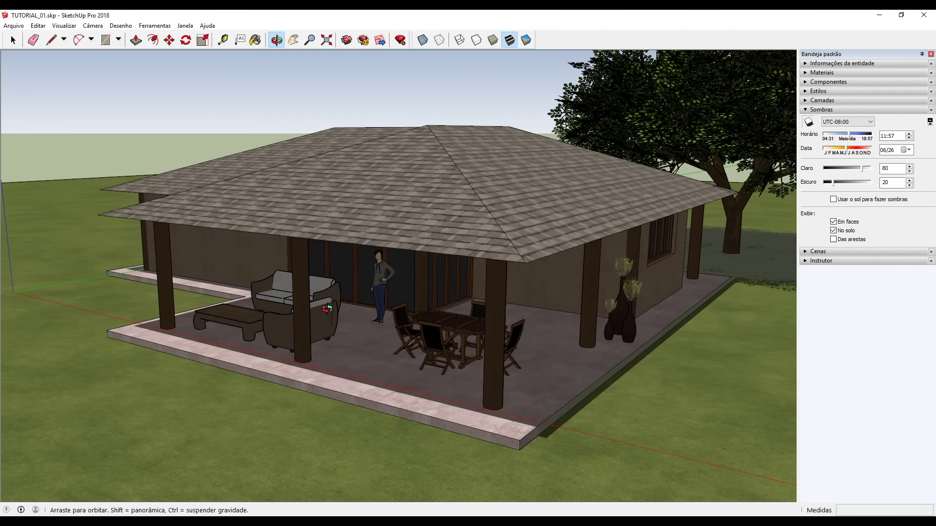
pyautogui.click(809, 123)
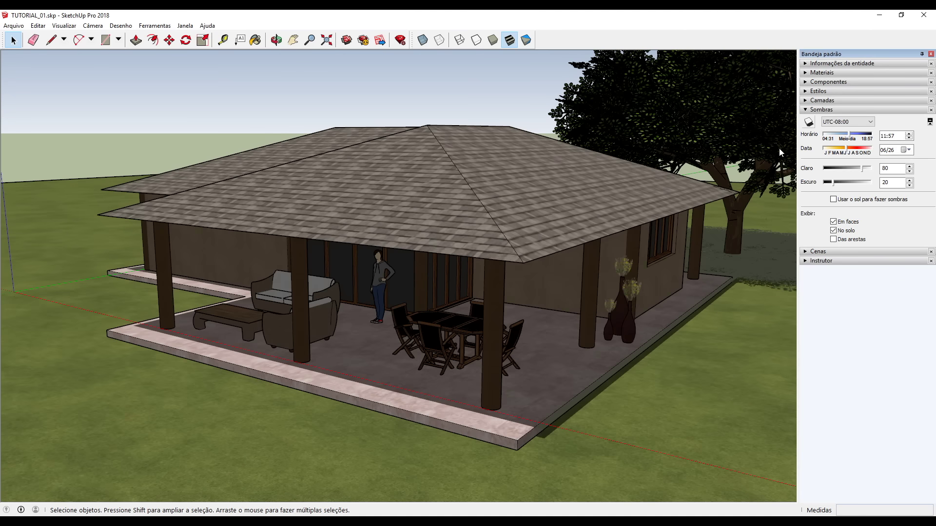
pyautogui.moveTo(403, 251); pyautogui.dragTo(312, 322, button='middle')
pyautogui.click(810, 122)
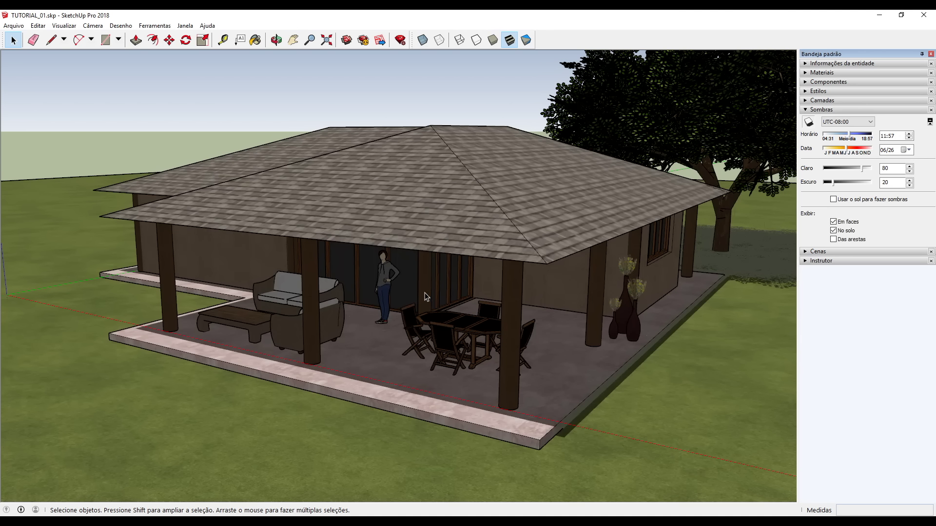
# Set the shadow date to 10/08 so that sunlight reaches the veranda floor.
pyautogui.scroll(-1, 429, 295)
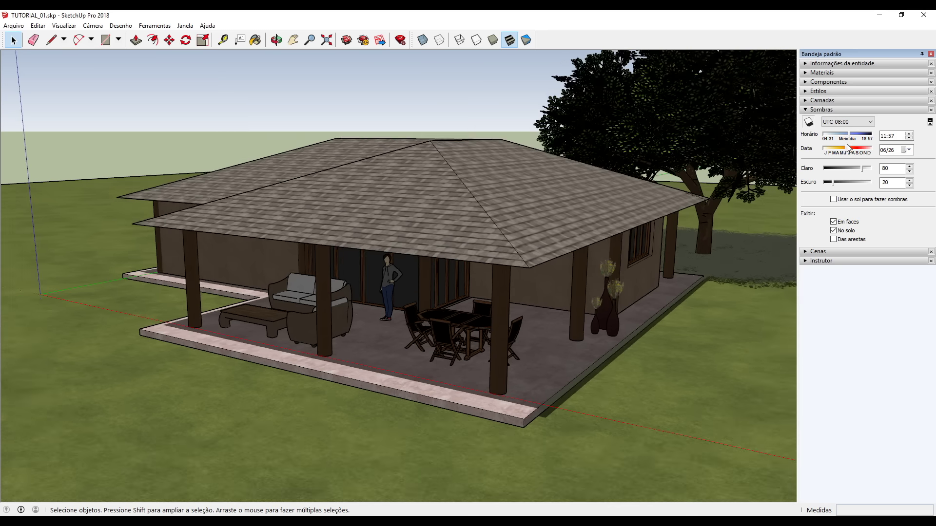
pyautogui.click(846, 152)
pyautogui.click(862, 151)
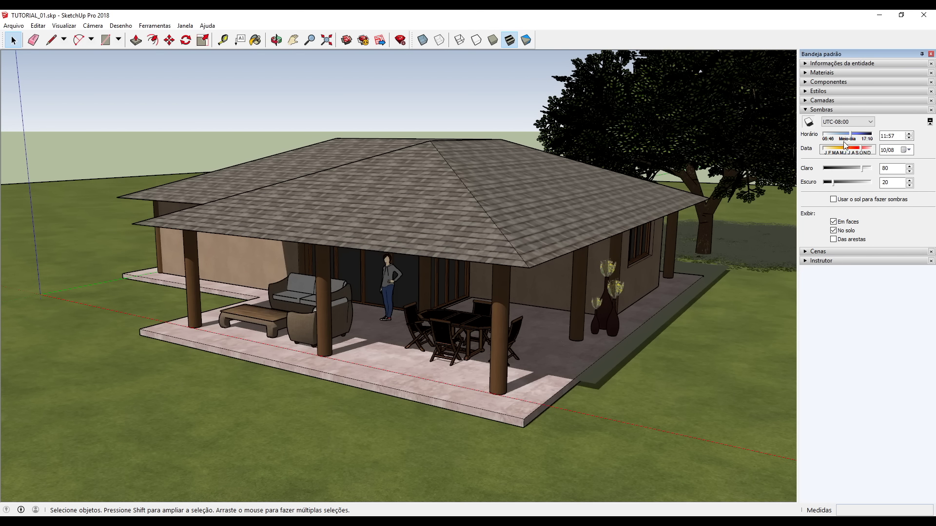
# Set the shadow time to 14:03 and the shadow date to 11/07.
pyautogui.click(852, 136)
pyautogui.click(860, 137)
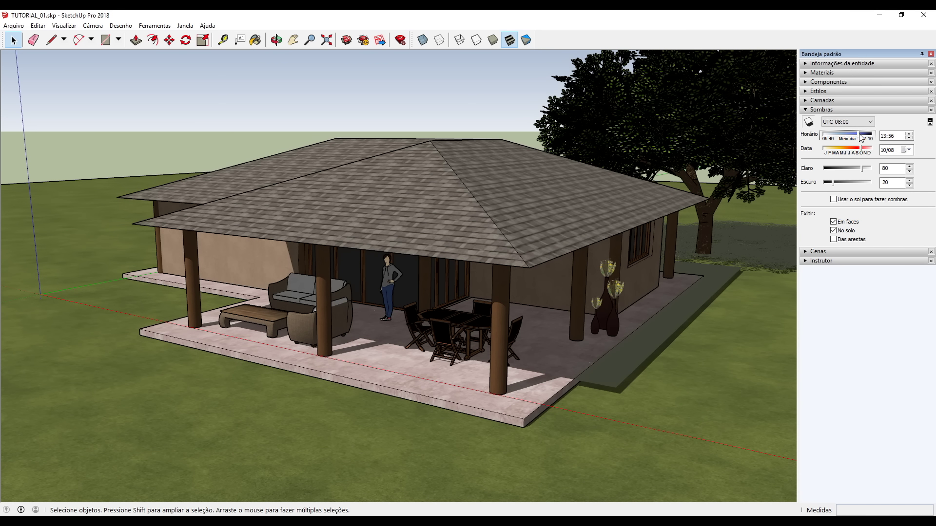
pyautogui.click(862, 137)
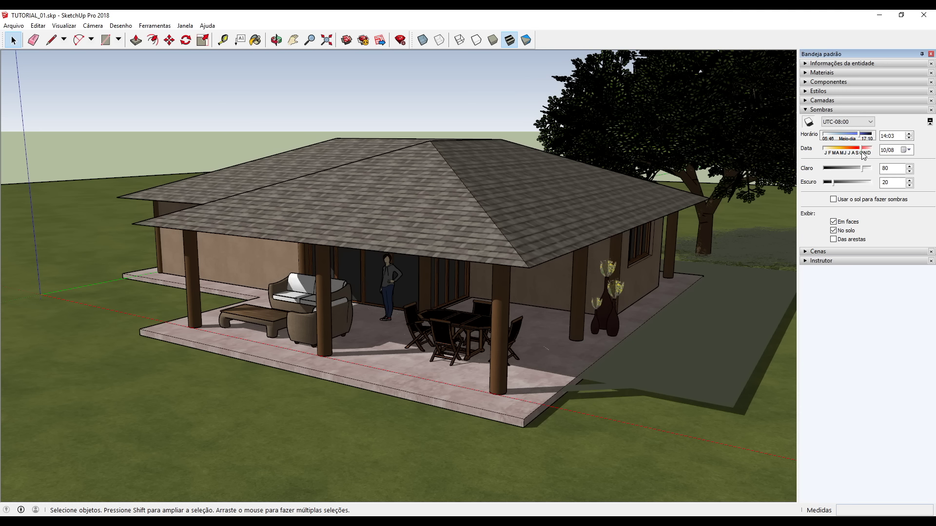
pyautogui.click(864, 152)
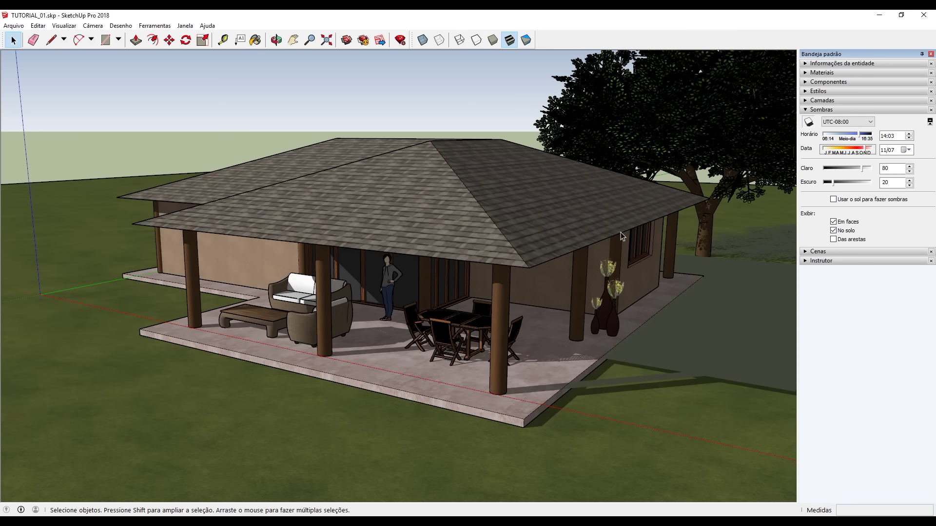
# Turn off shadows cast on the ground plane while leaving shadows on faces enabled.
pyautogui.press('o')
pyautogui.moveTo(520, 278); pyautogui.dragTo(549, 344)
pyautogui.press('space')
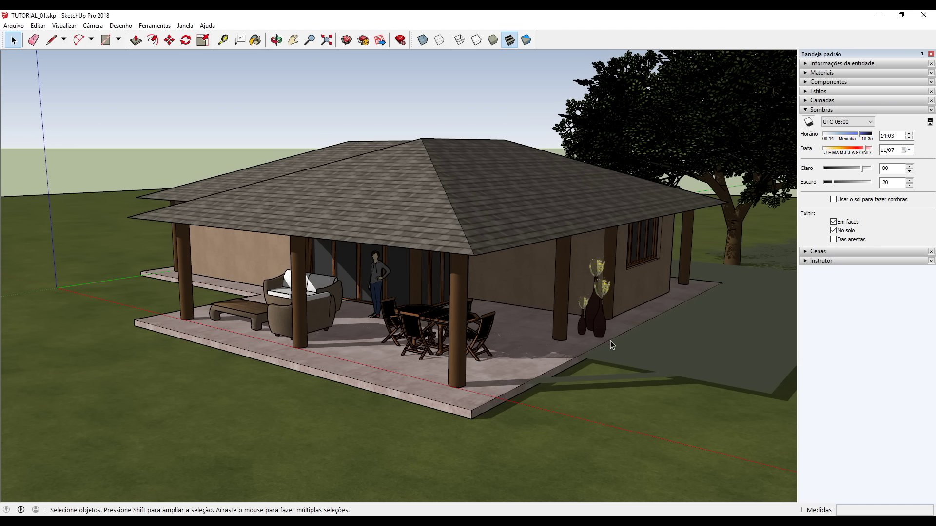
pyautogui.click(833, 230)
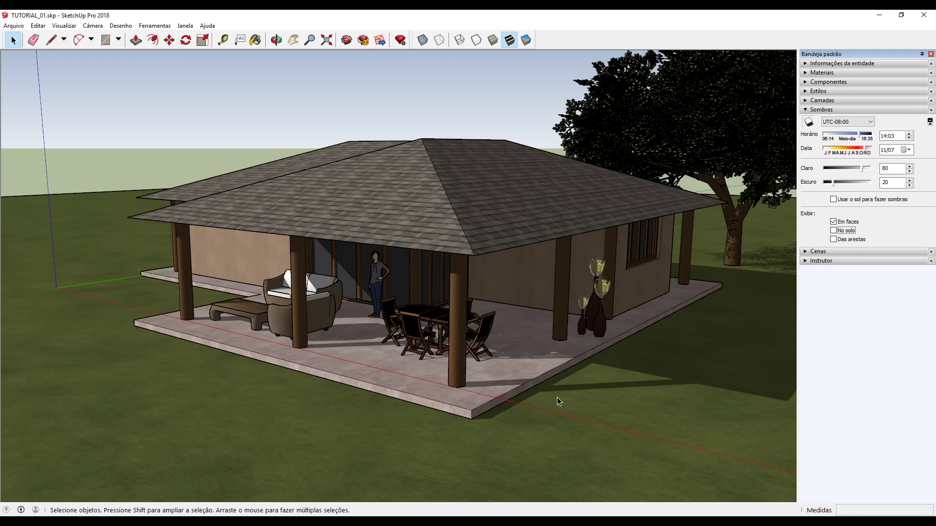
pyautogui.moveTo(522, 331); pyautogui.dragTo(525, 360, button='middle')
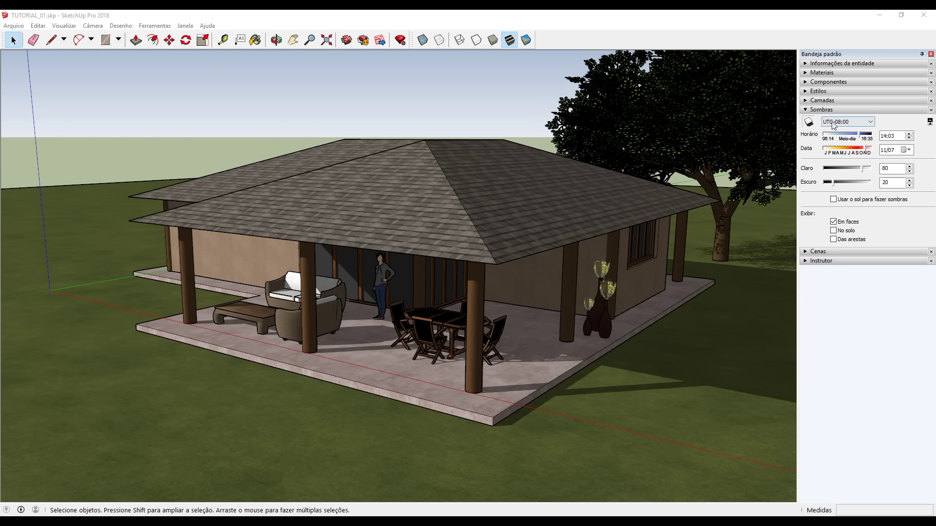
# Collapse the shadow settings, expand the scenes section and save a high aerial view over the roof as a scene.
pyautogui.click(821, 110)
pyautogui.click(817, 117)
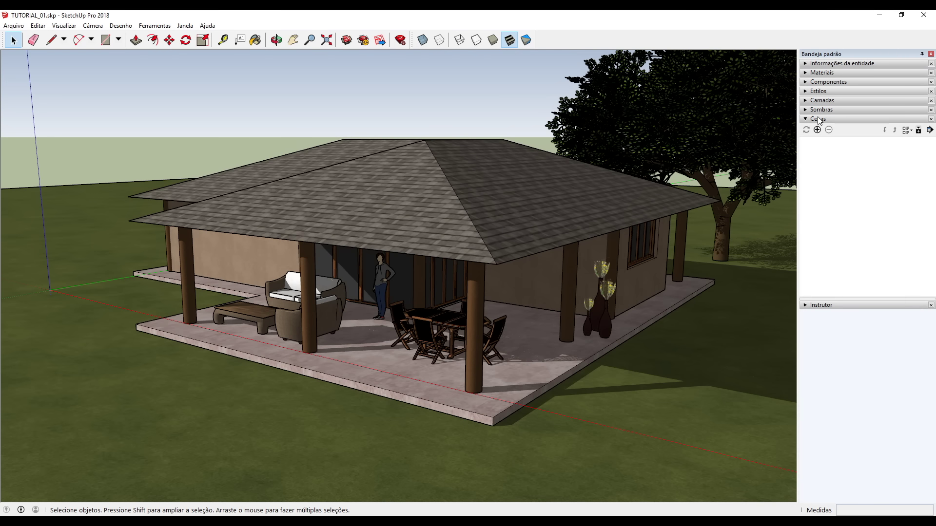
pyautogui.moveTo(500, 337); pyautogui.dragTo(454, 409, button='middle')
pyautogui.moveTo(543, 444); pyautogui.dragTo(612, 480, button='middle')
pyautogui.scroll(3, 481, 232)
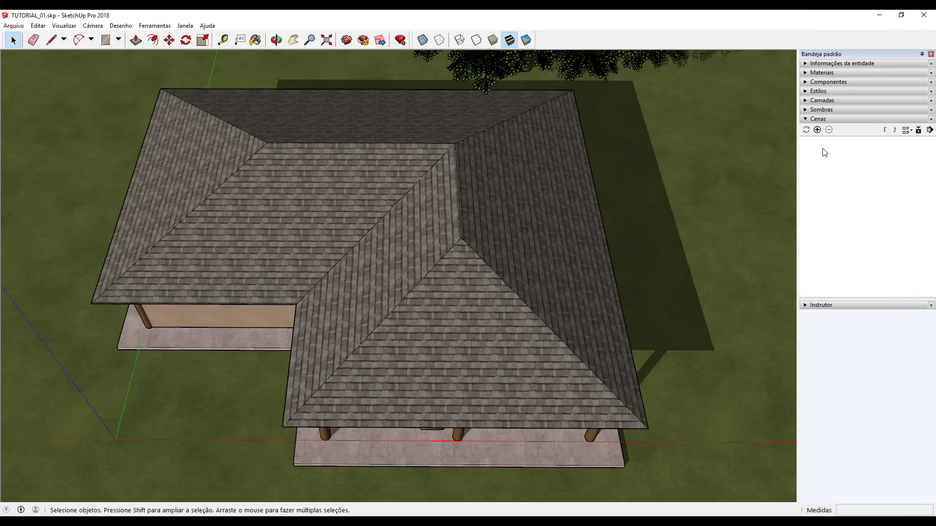
pyautogui.click(818, 129)
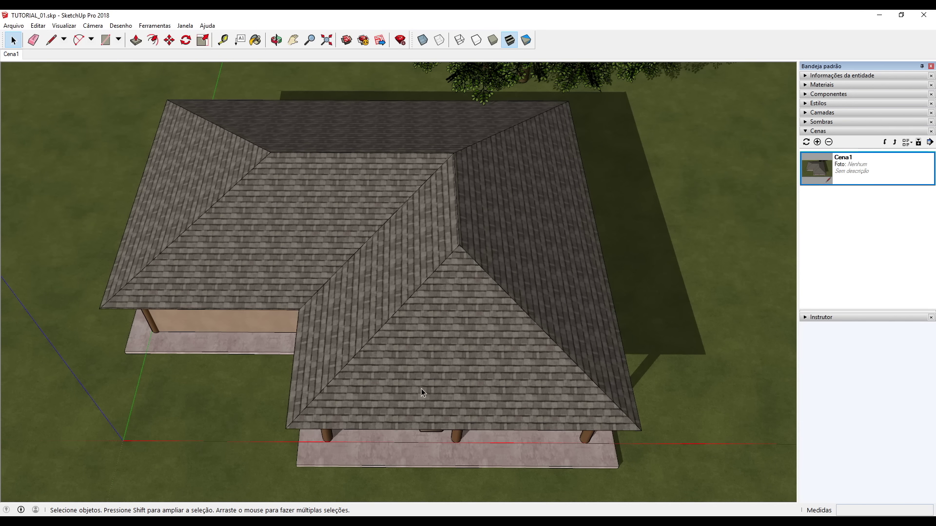
# Add a scene showing the house from the front at a low angle, with the furnished veranda in view.
pyautogui.moveTo(418, 399); pyautogui.dragTo(415, 301, button='middle')
pyautogui.click(829, 168)
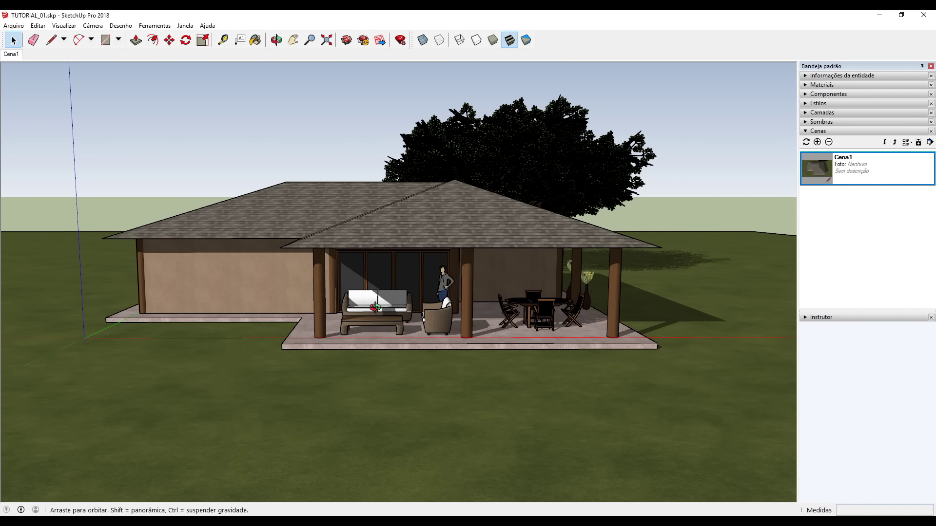
pyautogui.click(818, 142)
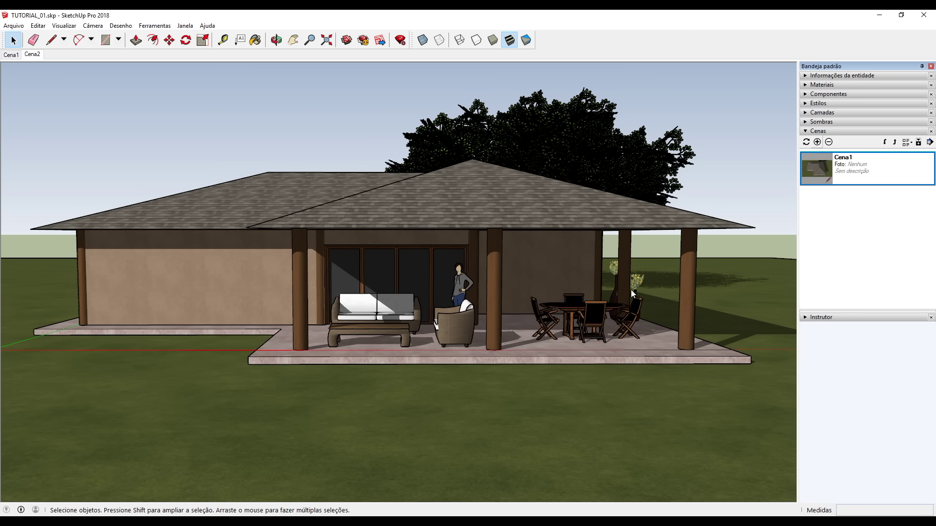
# Add a closer corner perspective of the veranda, with the dining set, sofas and vases, as a scene.
pyautogui.moveTo(561, 297); pyautogui.dragTo(561, 297, button='middle')
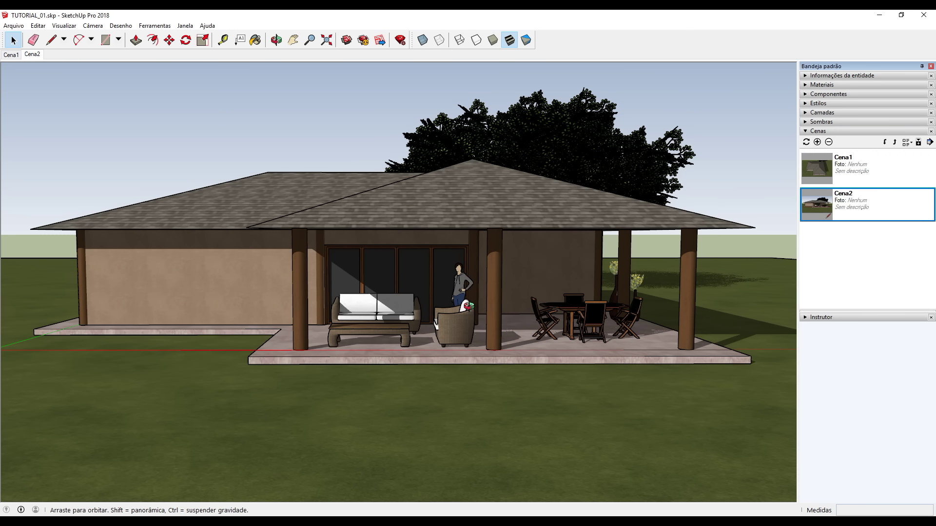
pyautogui.moveTo(448, 309); pyautogui.dragTo(477, 305, button='middle')
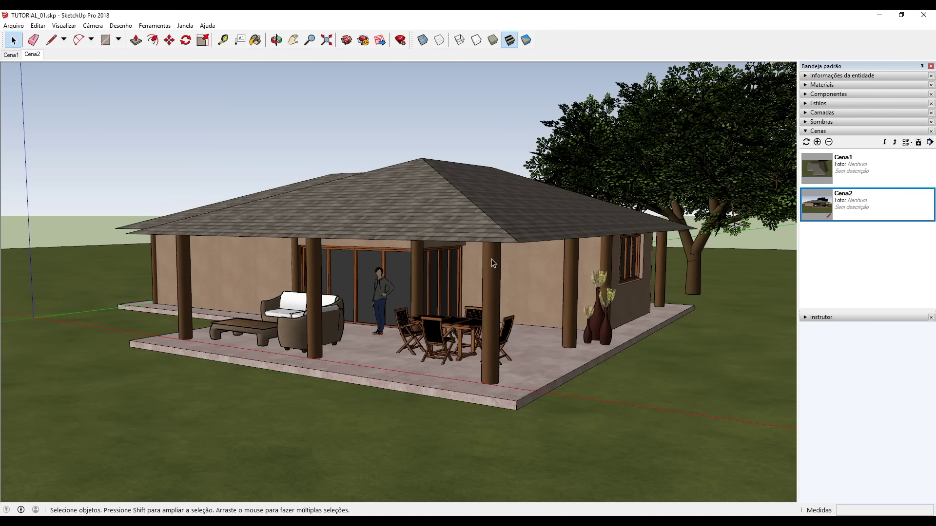
pyautogui.scroll(1, 484, 262)
pyautogui.scroll(1, 492, 290)
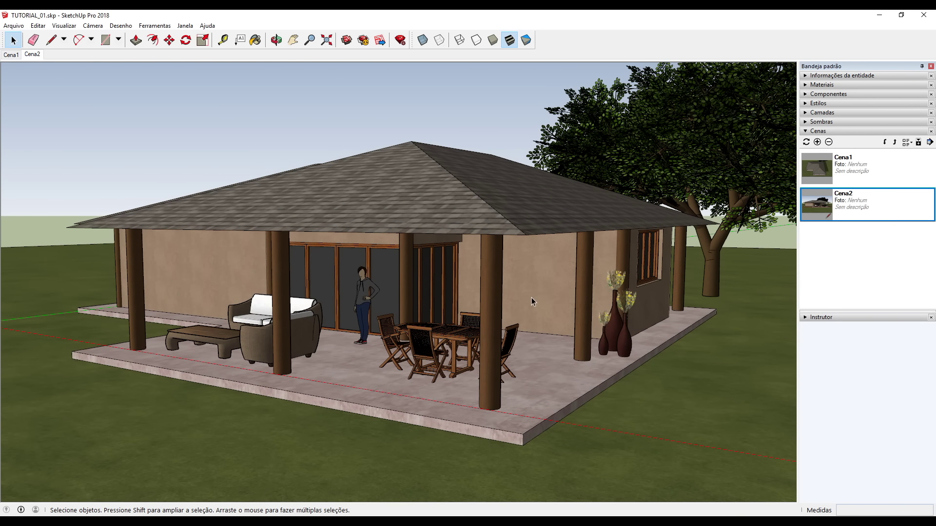
pyautogui.scroll(1, 532, 298)
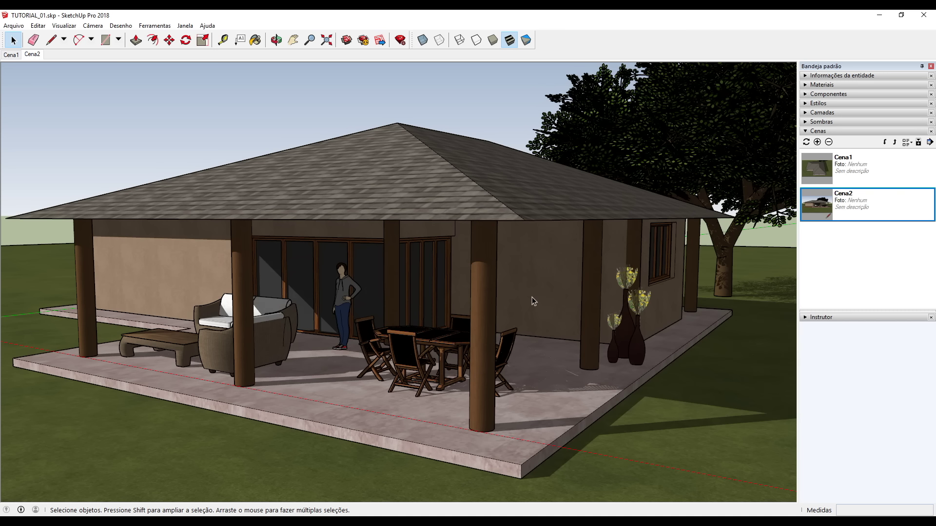
pyautogui.click(820, 142)
# Add two more scenes, one from the opposite front corner facing the sofas and one of the rear facade.
pyautogui.scroll(-3, 531, 297)
pyautogui.moveTo(532, 297); pyautogui.dragTo(15, 434, button='middle')
pyautogui.click(818, 143)
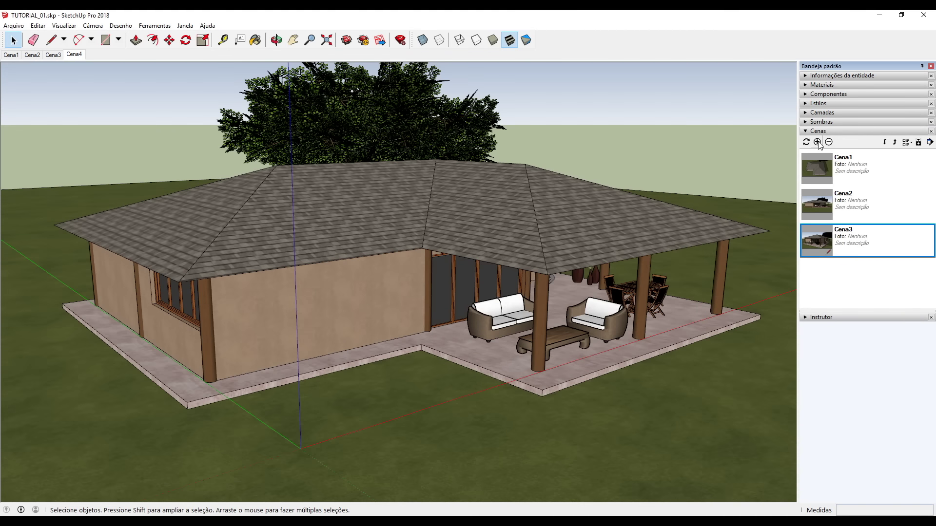
pyautogui.moveTo(299, 320); pyautogui.dragTo(517, 261, button='middle')
pyautogui.scroll(3, 520, 259)
pyautogui.click(818, 142)
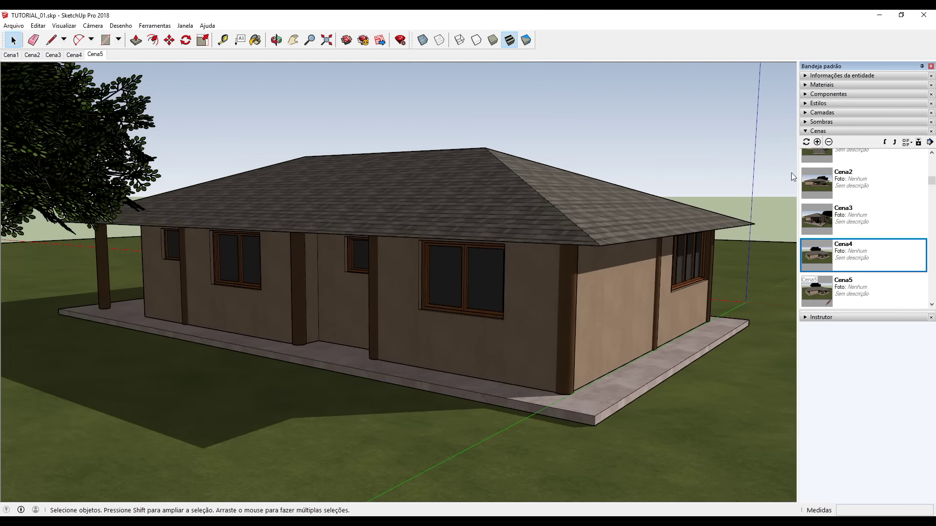
# Paint the unpainted rear door inside the wall group with the window frames' Madeira de cerejeira original material.
pyautogui.moveTo(428, 309); pyautogui.dragTo(389, 270, button='middle')
pyautogui.scroll(5, 389, 270)
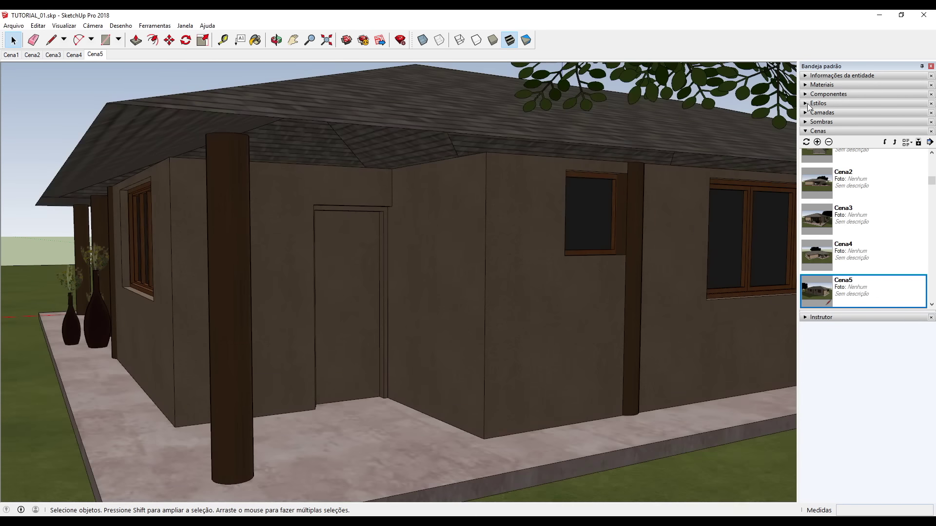
pyautogui.click(823, 85)
pyautogui.click(814, 134)
pyautogui.click(929, 132)
pyautogui.click(746, 272)
pyautogui.press('space')
pyautogui.doubleClick(284, 245)
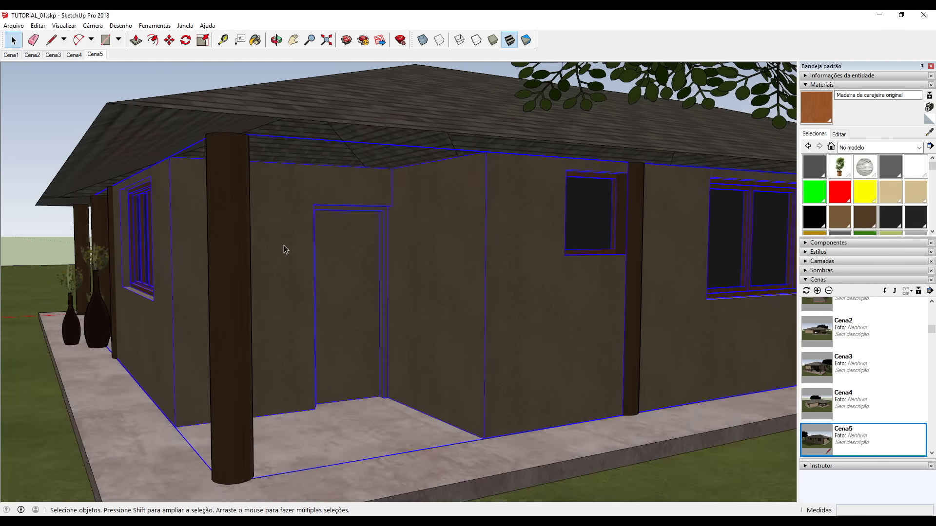
pyautogui.click(346, 252)
pyautogui.press('b')
pyautogui.click(346, 251)
pyautogui.press('space')
pyautogui.click(52, 87)
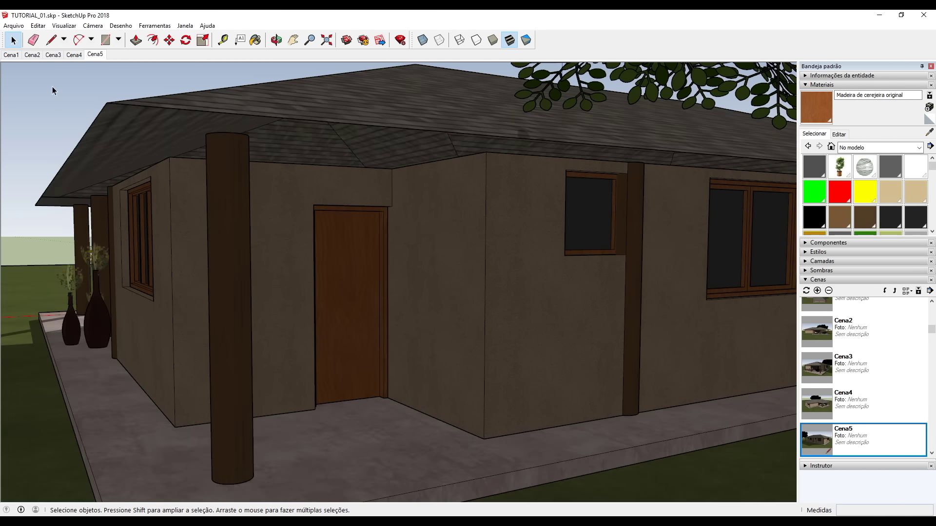
# Add a scene showing the side of the house with the four-pane window, tall vases and veranda.
pyautogui.scroll(-4, 390, 259)
pyautogui.moveTo(390, 258); pyautogui.dragTo(530, 257, button='middle')
pyautogui.scroll(-3, 531, 257)
pyautogui.moveTo(394, 234)
pyautogui.mouseDown(button='middle')
pyautogui.moveTo(477, 255)
pyautogui.moveTo(376, 271)
pyautogui.mouseUp(button='middle')
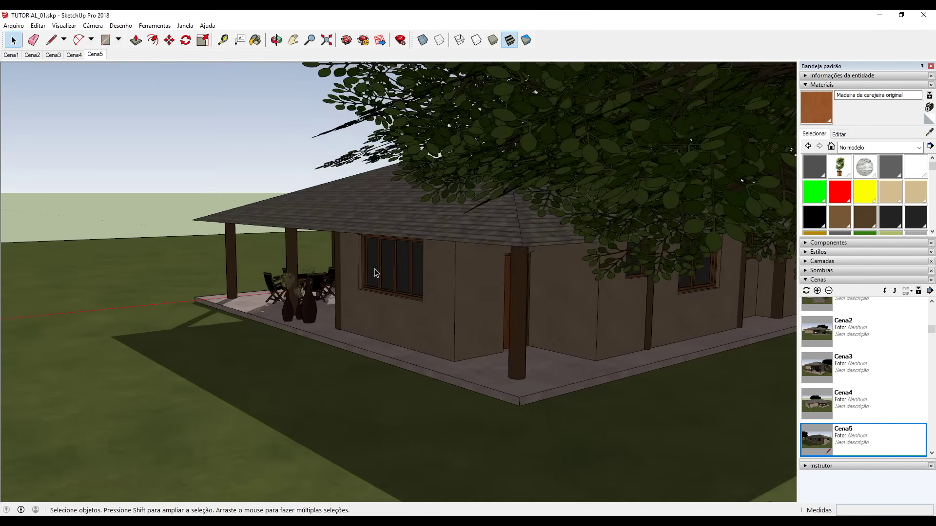
pyautogui.scroll(-3, 376, 271)
pyautogui.moveTo(439, 265)
pyautogui.mouseDown(button='middle')
pyautogui.moveTo(405, 283)
pyautogui.moveTo(627, 305)
pyautogui.moveTo(605, 276)
pyautogui.mouseUp(button='middle')
pyautogui.scroll(-2, 404, 284)
pyautogui.scroll(4, 375, 287)
pyautogui.scroll(3, 592, 326)
pyautogui.scroll(-2, 565, 349)
pyautogui.scroll(3, 163, 307)
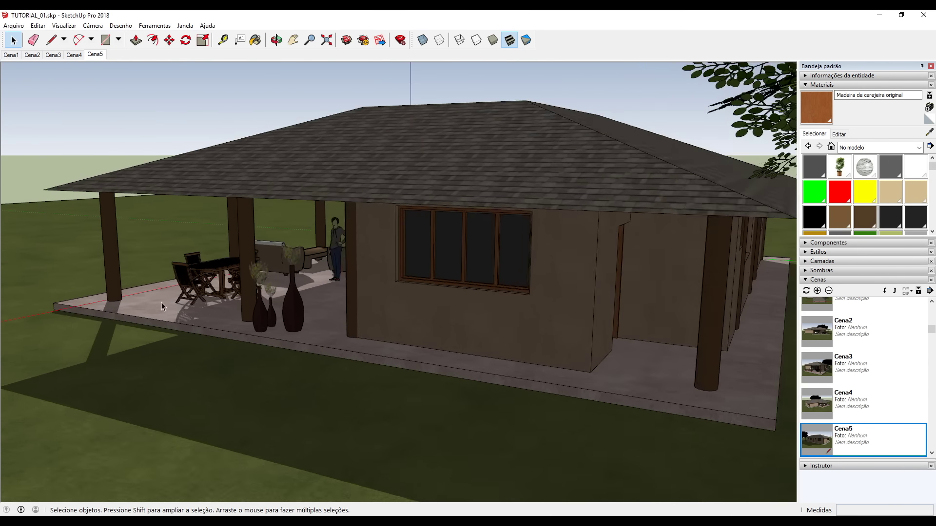
pyautogui.scroll(-2, 163, 307)
pyautogui.click(817, 291)
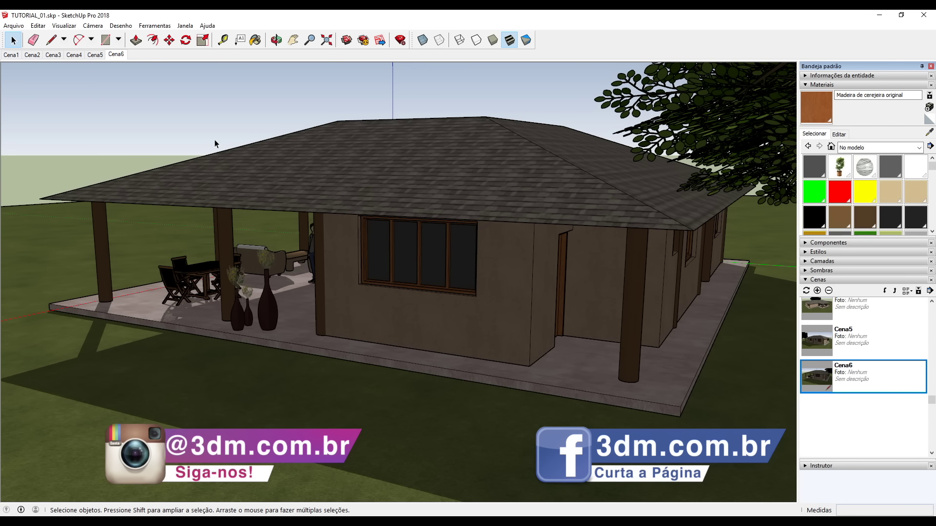
# Go through the saved scenes from Cena1 to Cena6 to check each view.
pyautogui.click(11, 55)
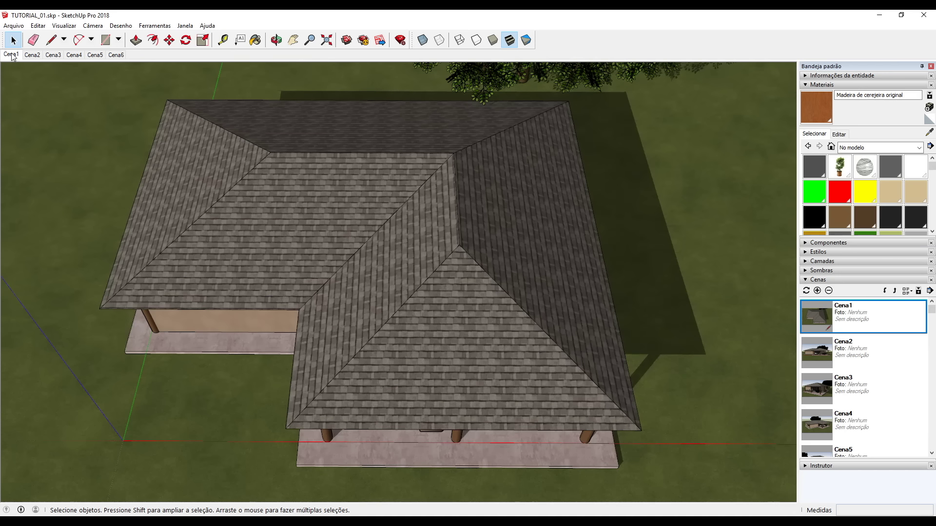
pyautogui.click(33, 55)
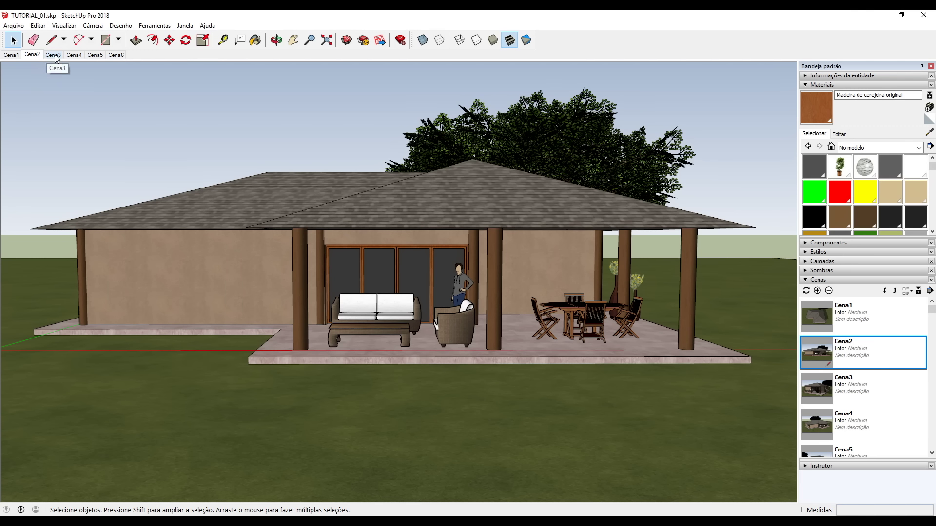
pyautogui.click(54, 55)
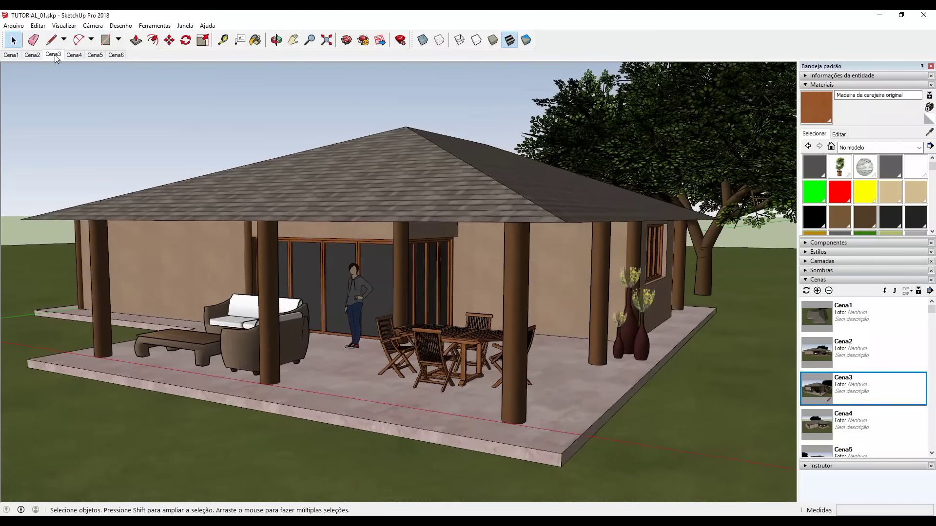
pyautogui.click(74, 55)
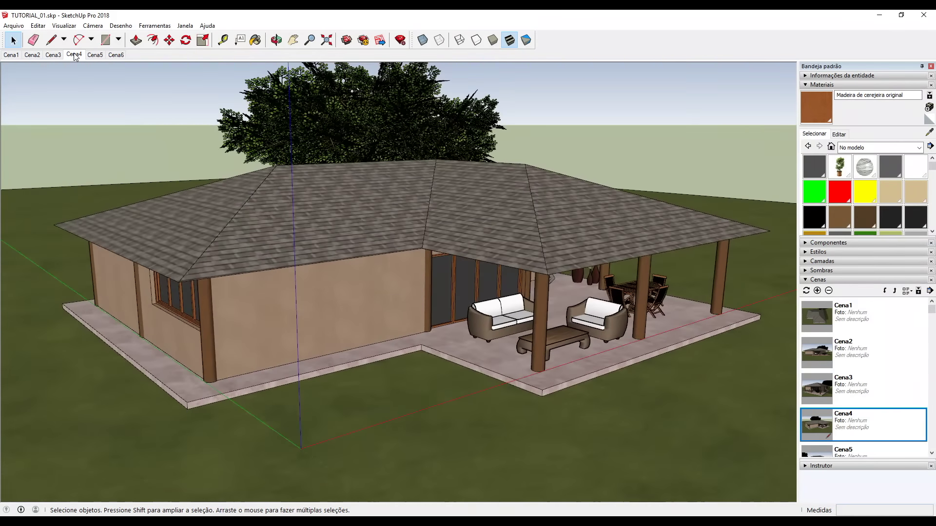
pyautogui.click(95, 55)
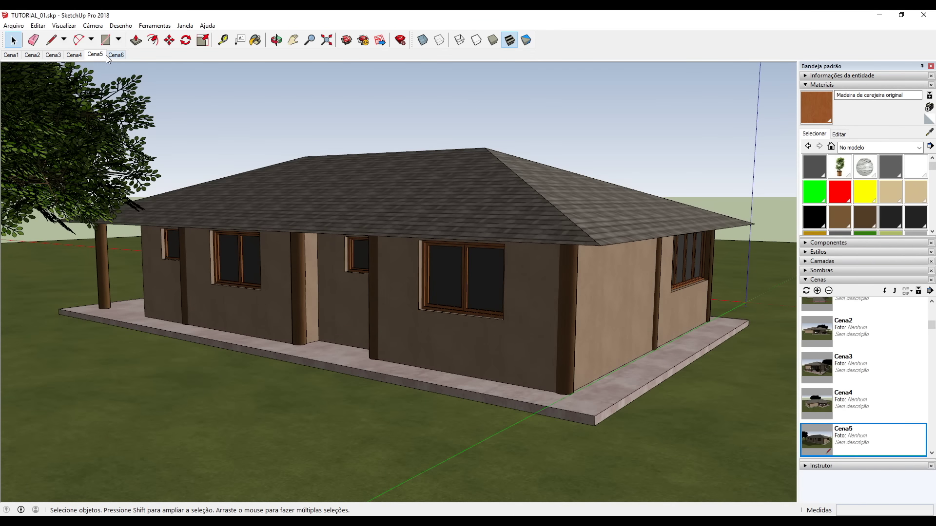
pyautogui.click(115, 55)
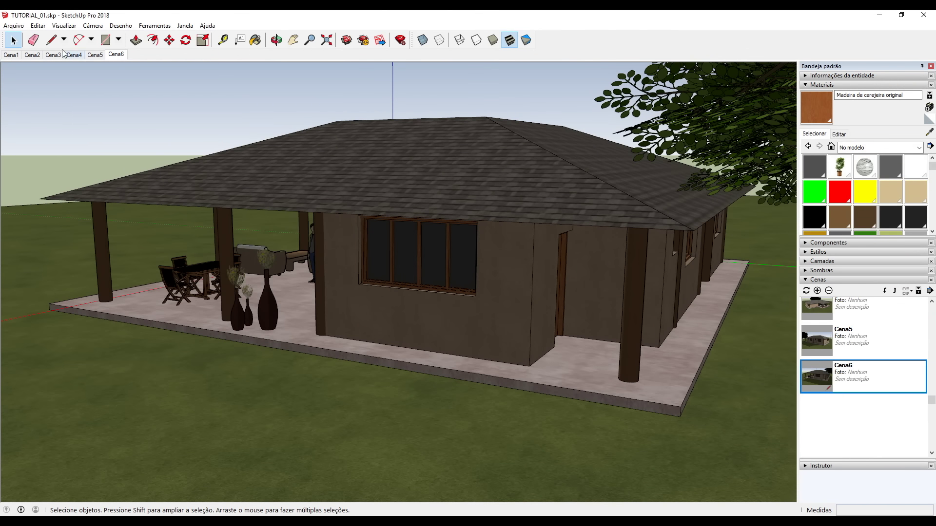
# Return to scene Cena1 and export it as a 2D JPEG image named CENA-1 in the ARQUIVOS folder.
pyautogui.click(11, 55)
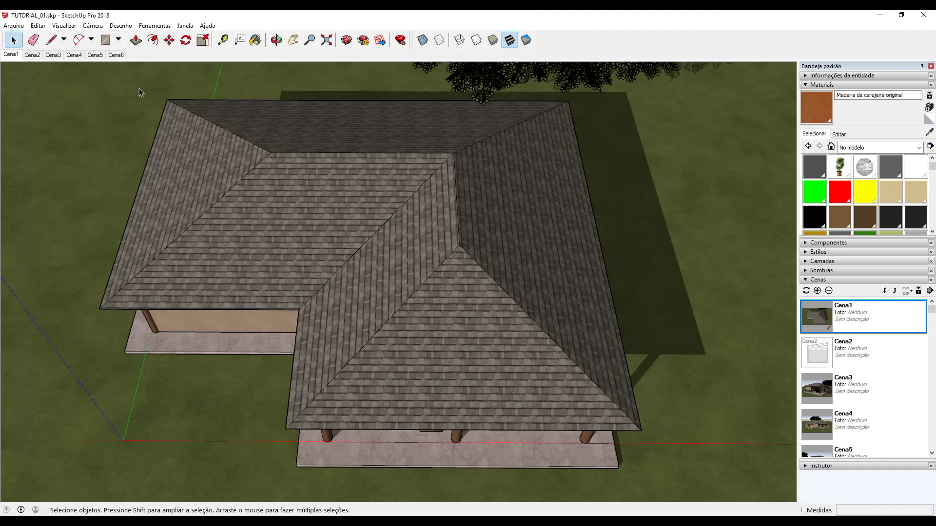
pyautogui.click(13, 26)
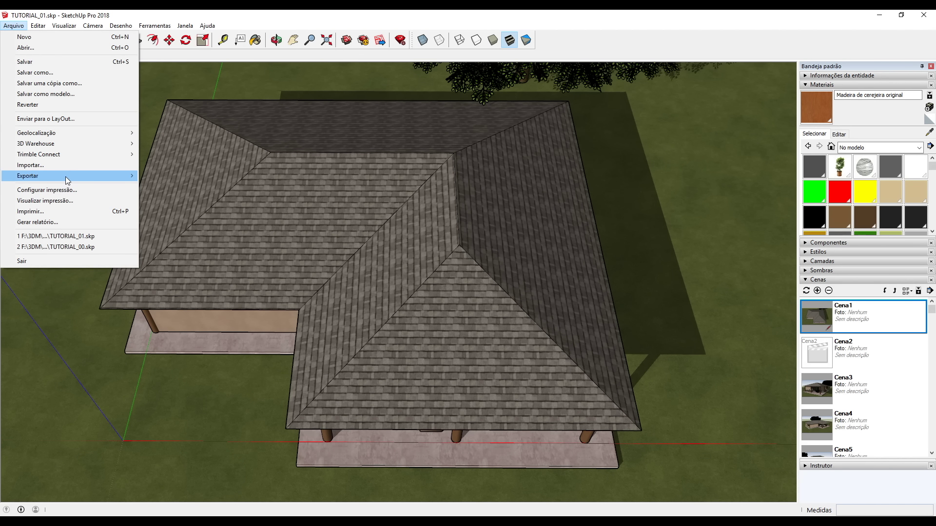
pyautogui.moveTo(65, 176)
pyautogui.click(203, 185)
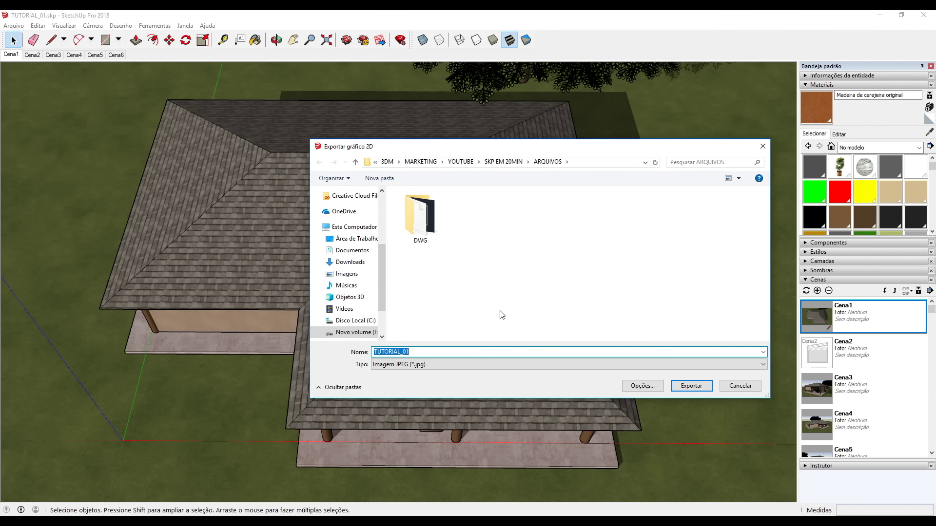
pyautogui.write('CENA-1')
pyautogui.click(584, 364)
pyautogui.click(585, 363)
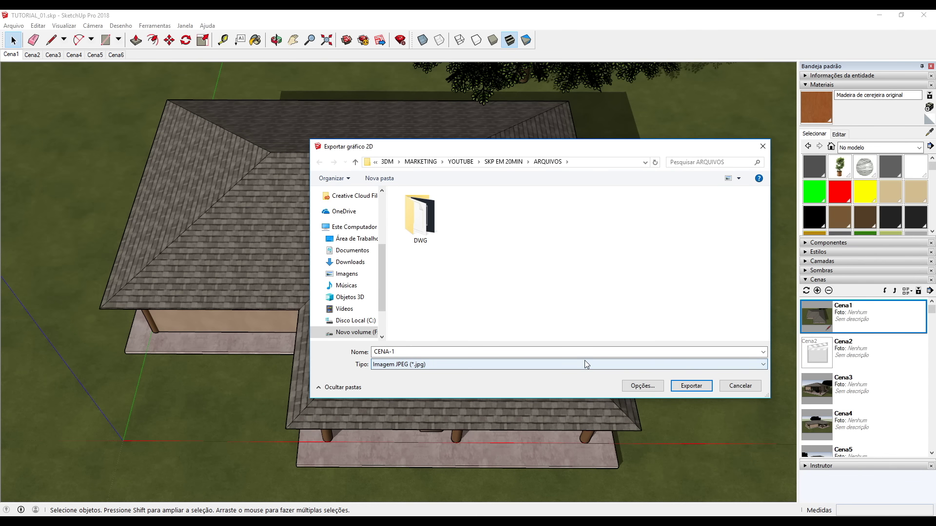
pyautogui.click(691, 385)
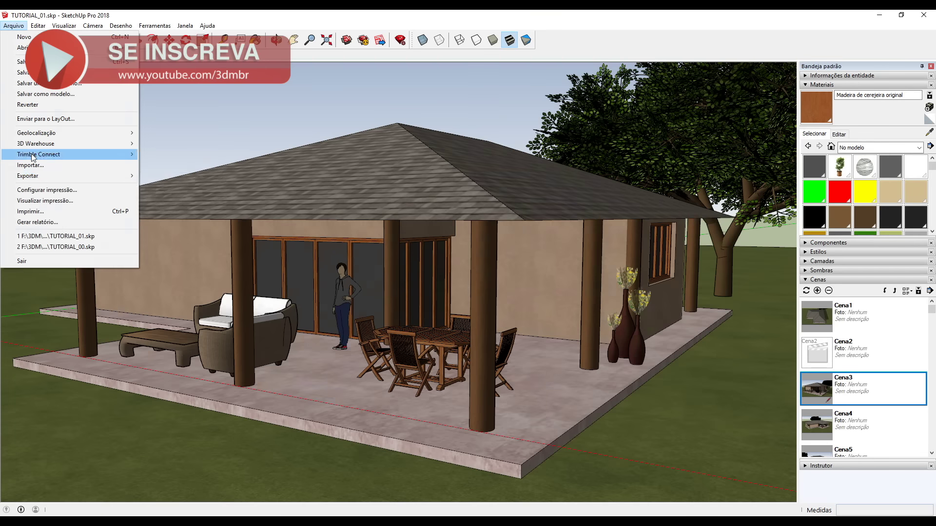
# Export the veranda corner view, scene Cena3, as a 2D image.
pyautogui.click(166, 186)
pyautogui.click(693, 385)
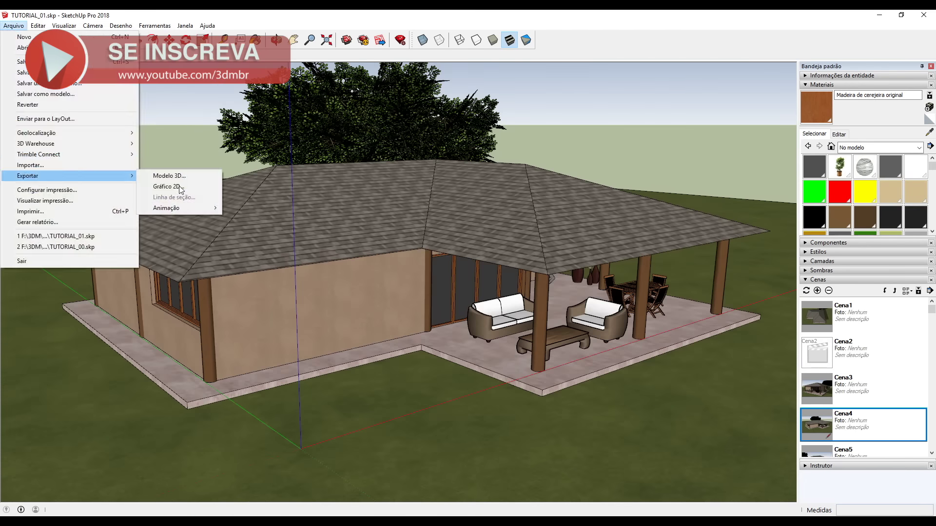
# Export scenes Cena4, Cena5 and Cena6 as 2D JPEG images named CENA-4, CENA-5 and CENA-6 in the ARQUIVOS folder.
pyautogui.click(180, 188)
pyautogui.press('Return')
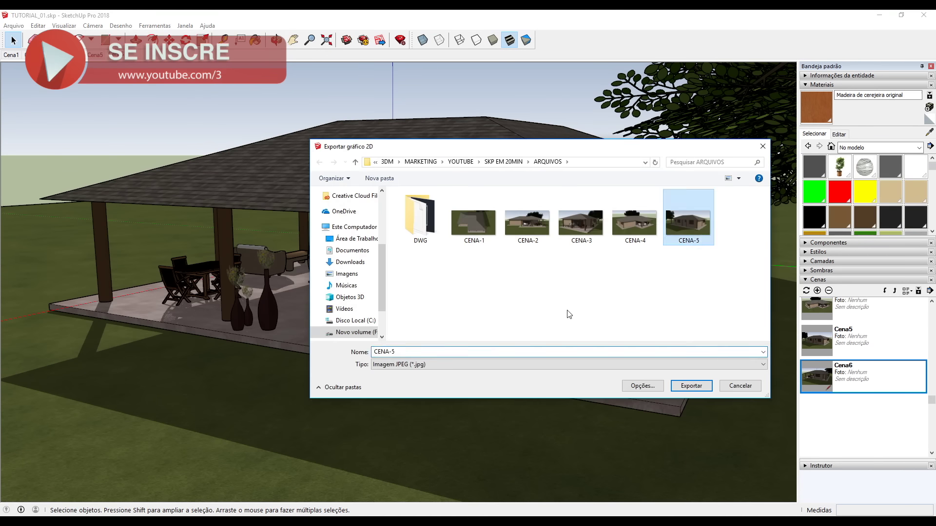
pyautogui.press('Return')
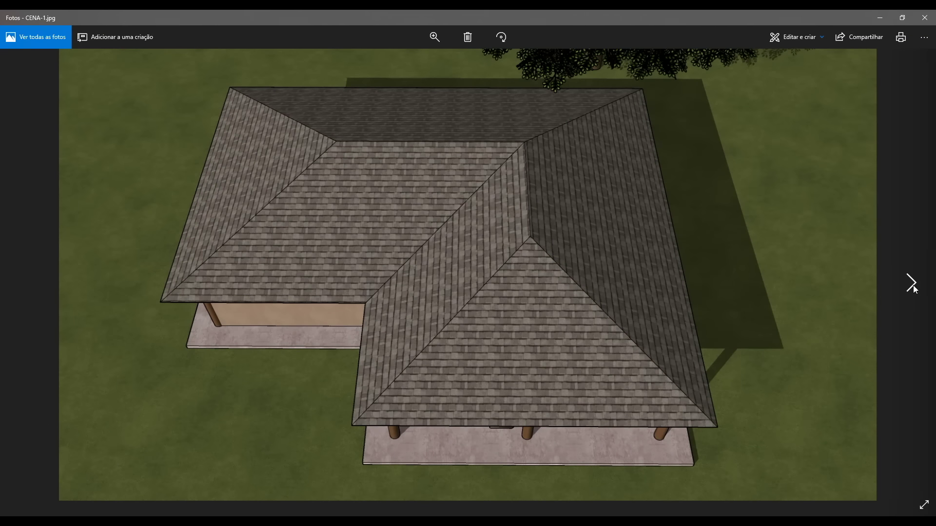
# Look through the exported images from CENA-1 to CENA-6 in Photos, close the viewer and the ARQUIVOS folder, and return to SketchUp.
pyautogui.click(911, 284)
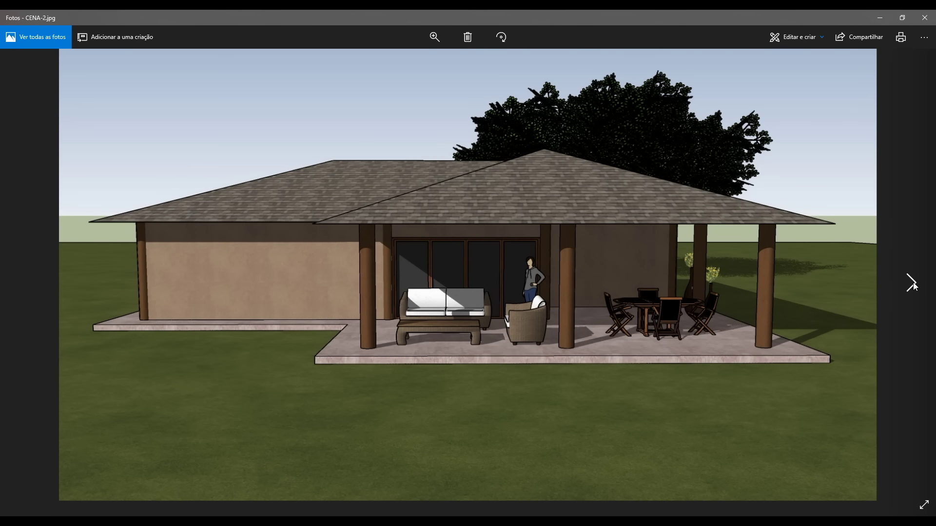
pyautogui.click(911, 283)
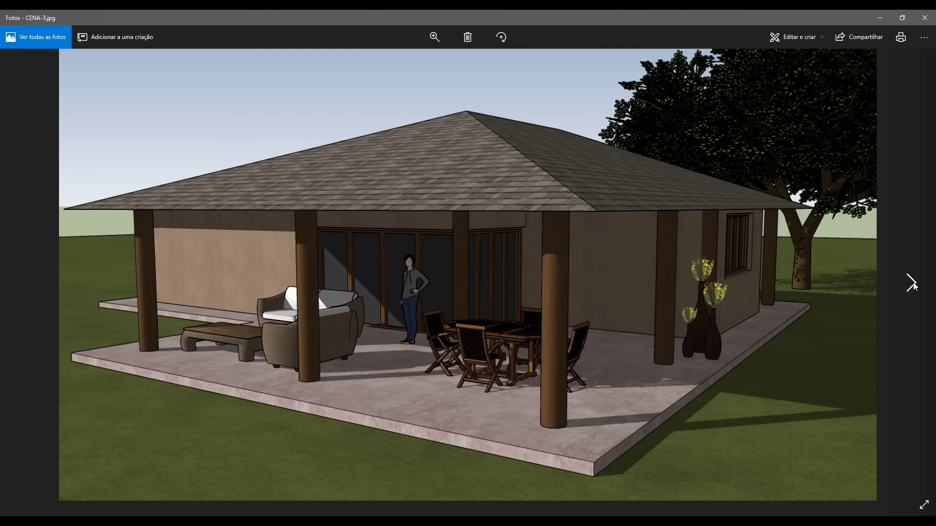
pyautogui.click(911, 283)
pyautogui.click(912, 283)
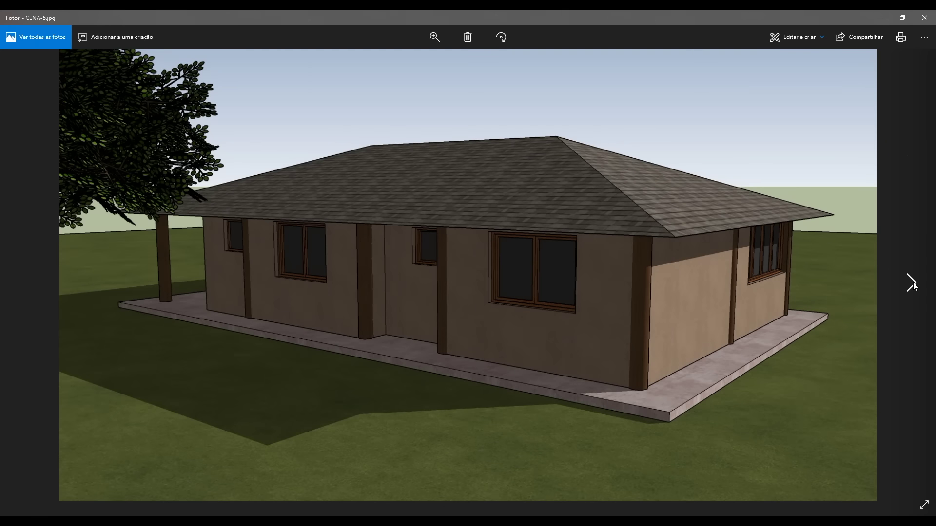
pyautogui.click(912, 283)
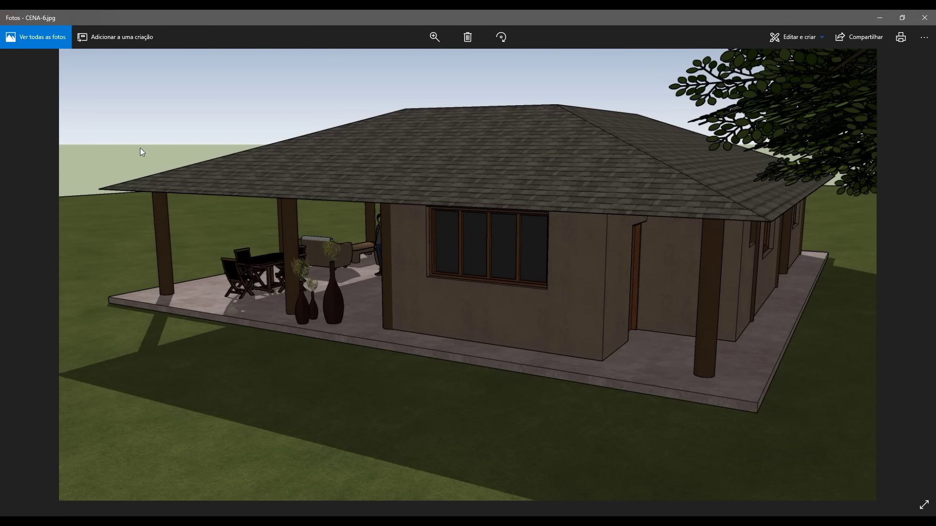
pyautogui.click(923, 19)
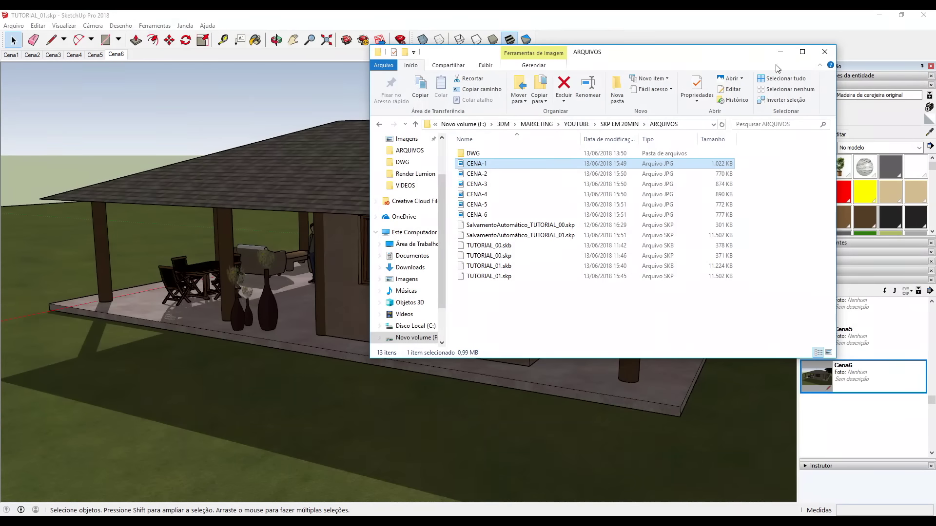
pyautogui.click(824, 51)
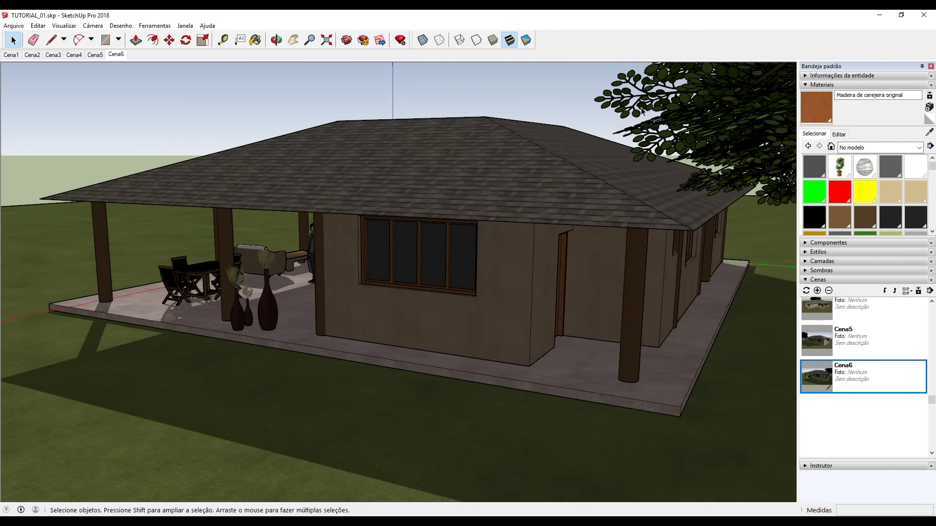